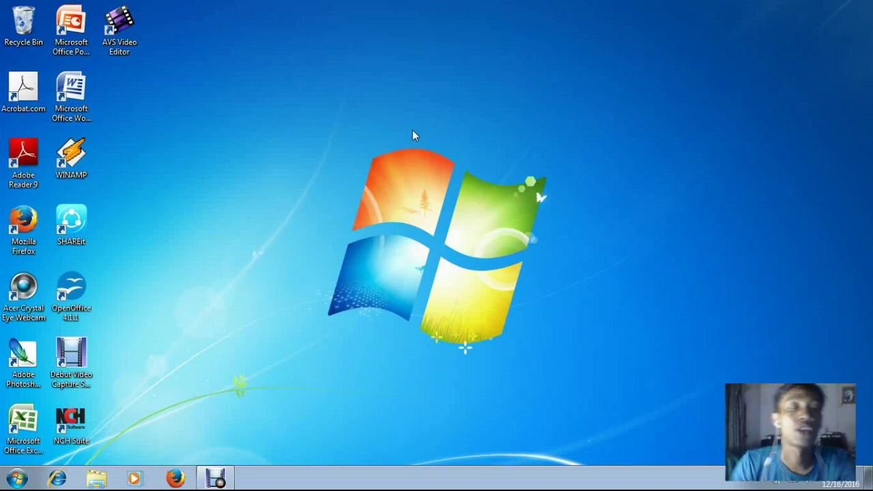
# Step: Refresh the desktop and launch AVS Video Editor
pyautogui.rightClick(351, 143)
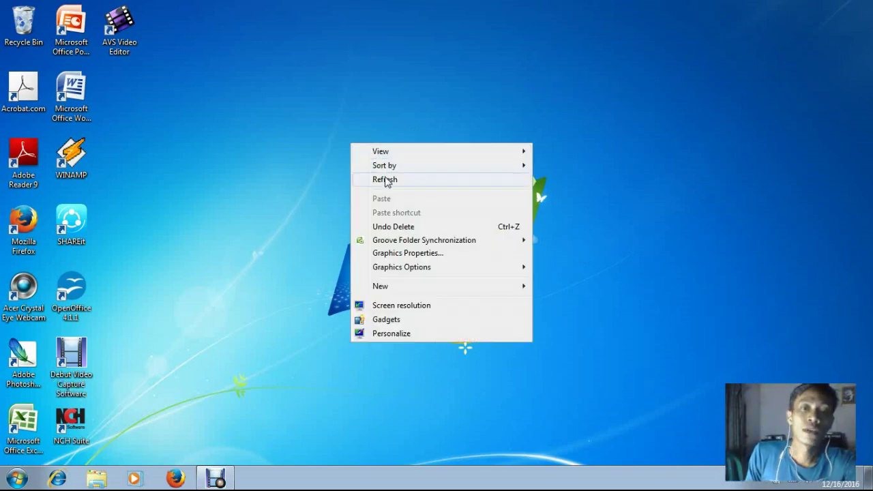
pyautogui.click(388, 179)
pyautogui.rightClick(362, 121)
pyautogui.click(392, 159)
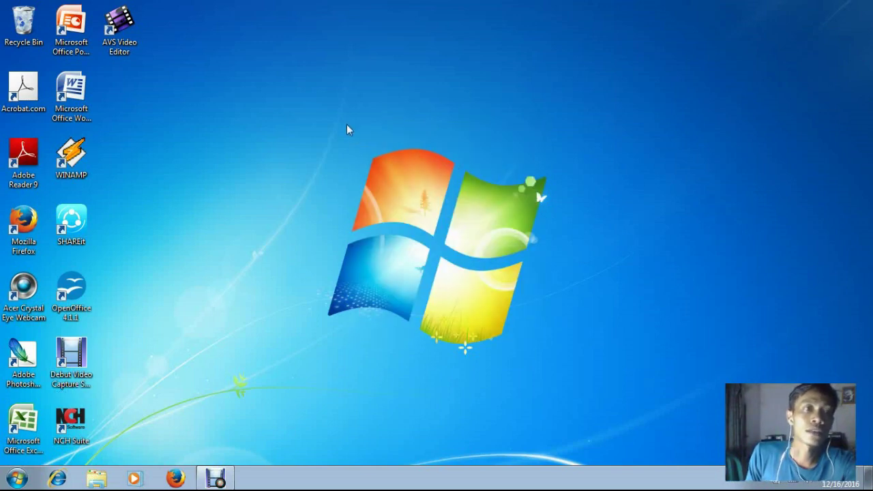
pyautogui.rightClick(340, 120)
pyautogui.click(374, 156)
pyautogui.doubleClick(119, 26)
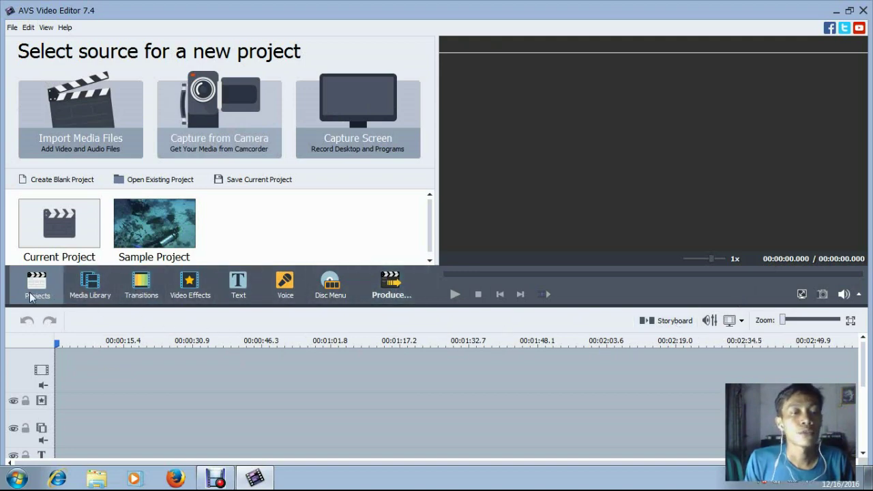
# Step: Look through the media library, transitions, video effects and text collections, ending at the project source page
pyautogui.click(96, 287)
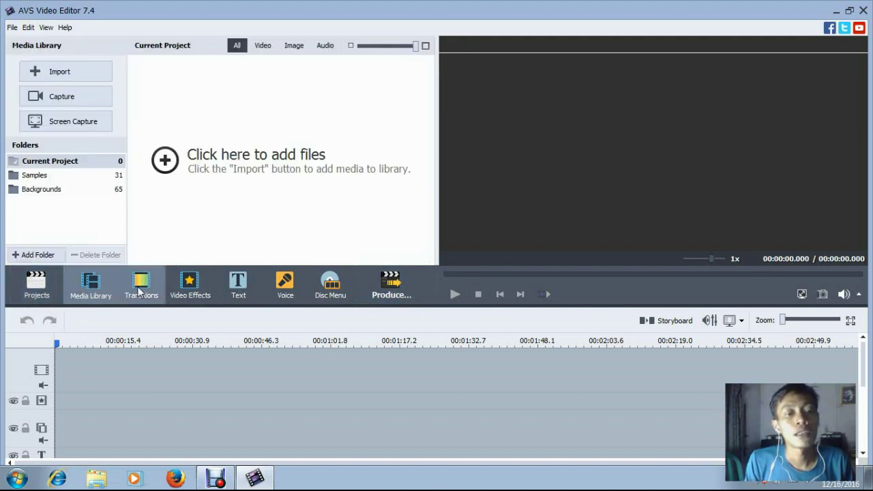
pyautogui.click(141, 288)
pyautogui.click(198, 284)
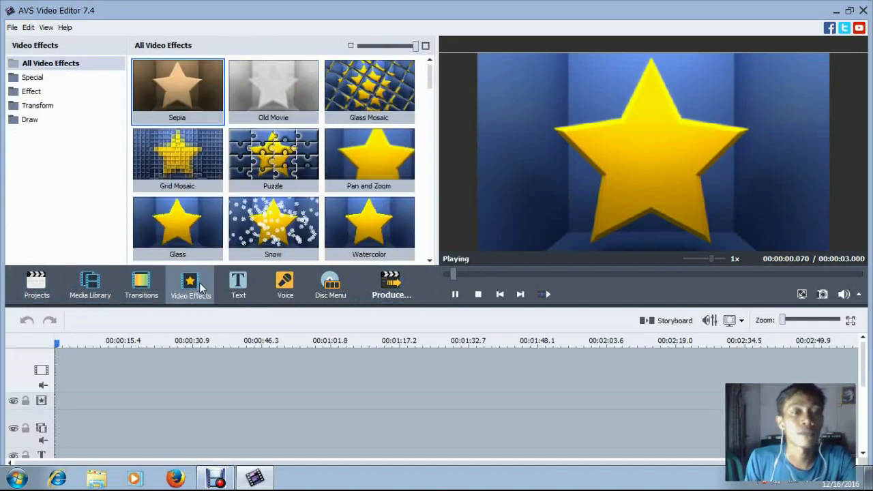
pyautogui.click(239, 286)
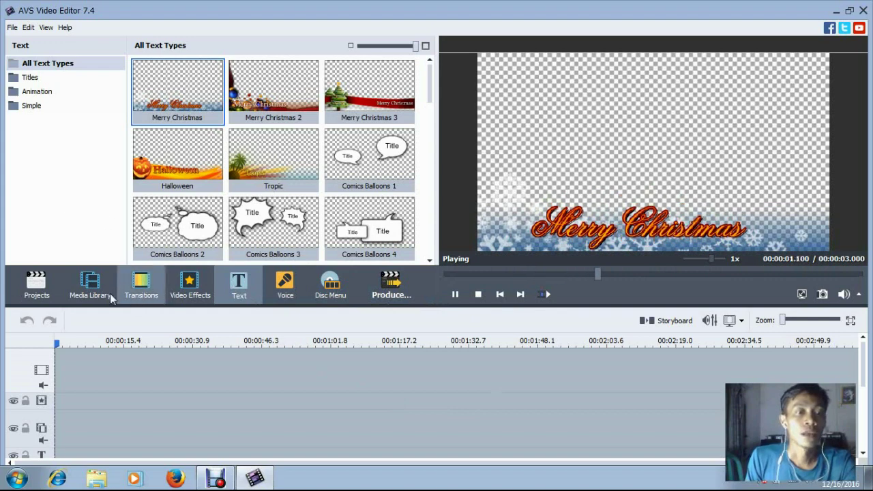
pyautogui.click(37, 283)
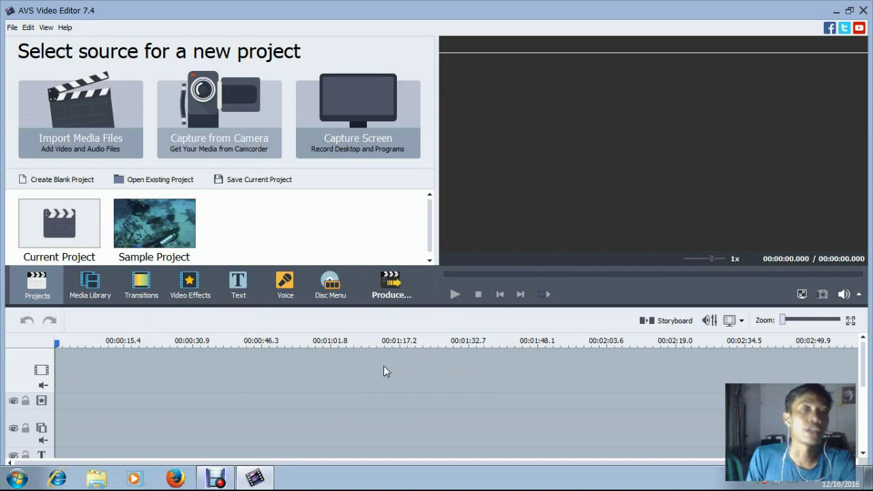
# Step: Import the video Intro DjagatExposeCisoka from the Pictures library into the project
pyautogui.click(81, 122)
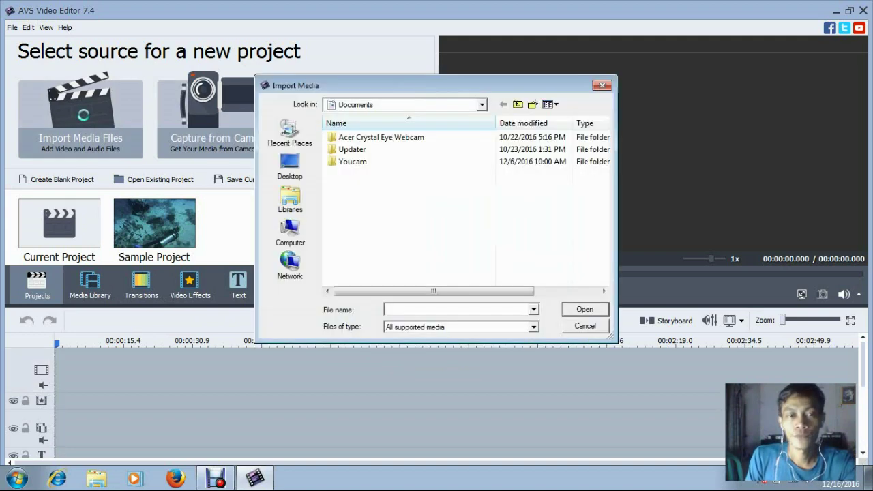
pyautogui.click(295, 206)
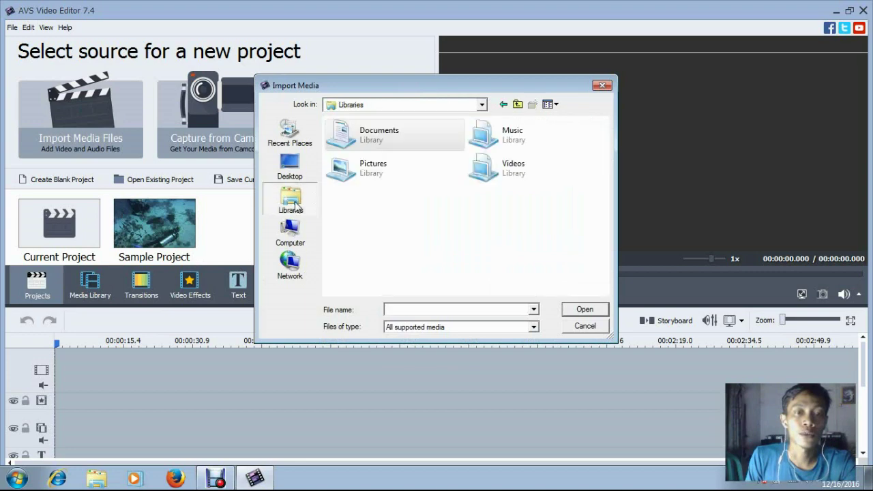
pyautogui.doubleClick(372, 145)
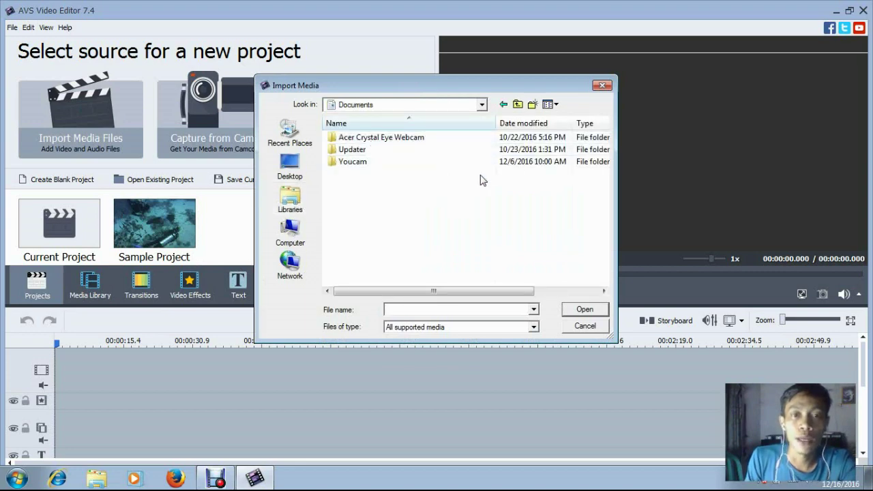
pyautogui.click(292, 203)
pyautogui.doubleClick(377, 173)
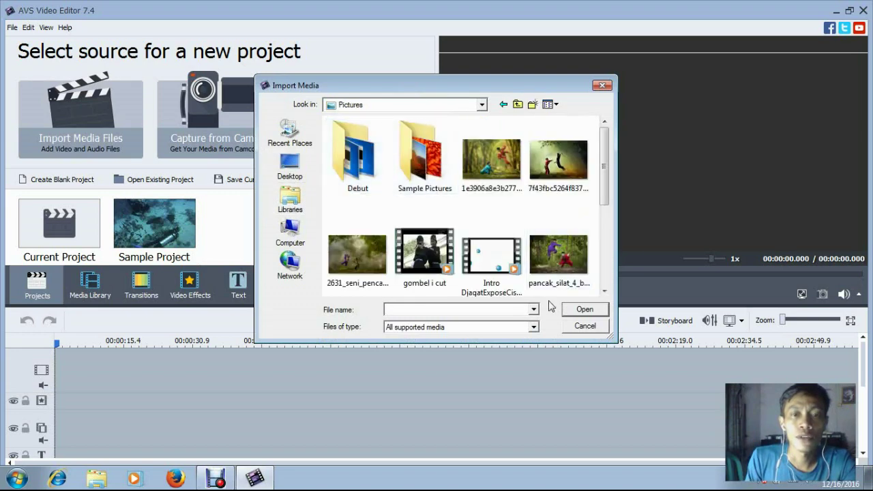
pyautogui.moveTo(603, 145); pyautogui.dragTo(604, 194)
pyautogui.click(522, 194)
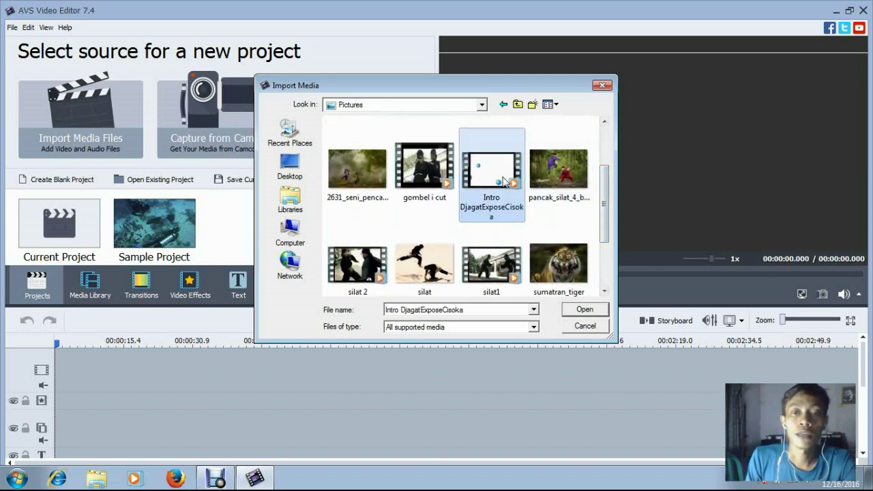
pyautogui.click(586, 311)
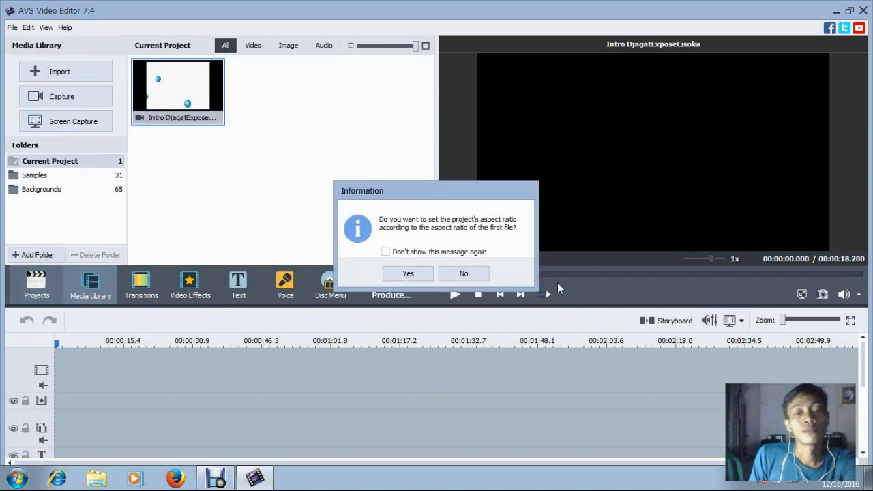
# Step: Match the project's aspect ratio to the first file, suppress that question in future, and preview the project
pyautogui.click(402, 252)
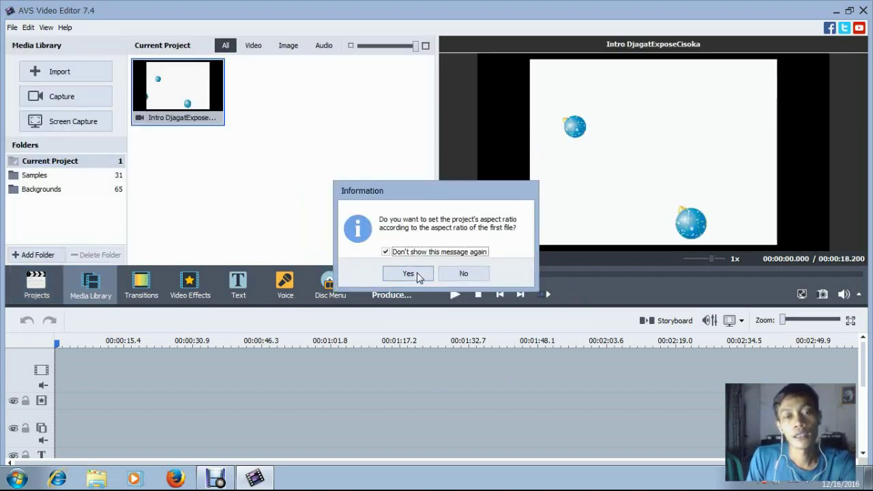
pyautogui.click(408, 274)
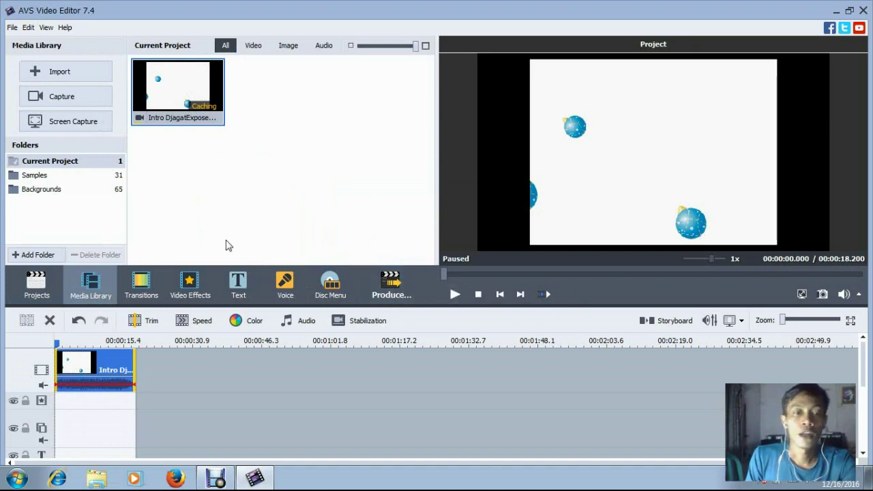
pyautogui.click(455, 293)
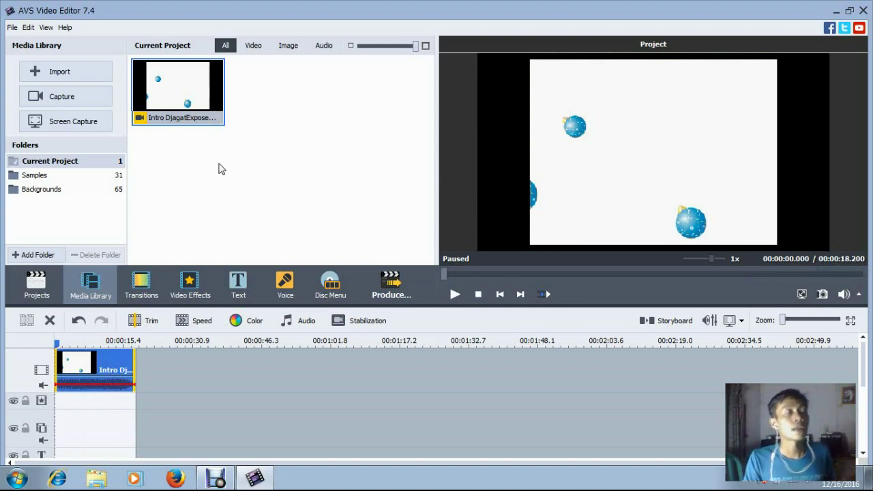
# Step: Import the image sumatran_tiger, place it directly after the intro clip on the main video track, and preview the project
pyautogui.click(68, 75)
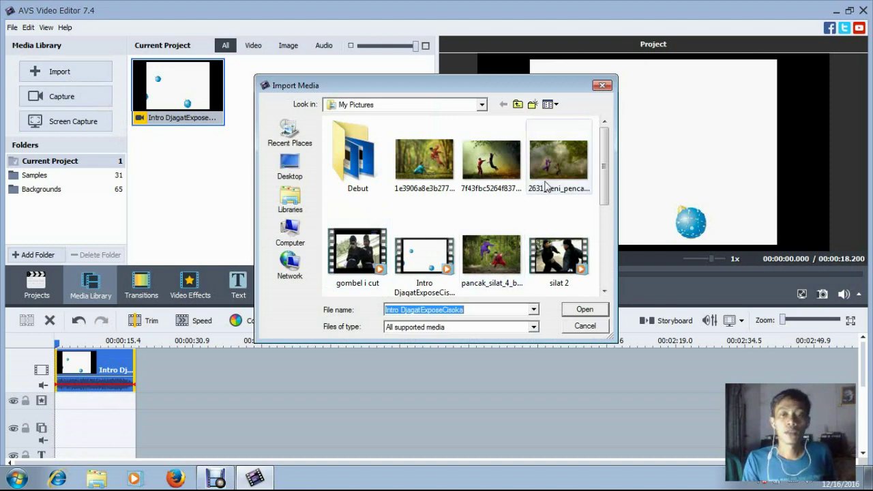
pyautogui.moveTo(604, 166); pyautogui.dragTo(610, 240)
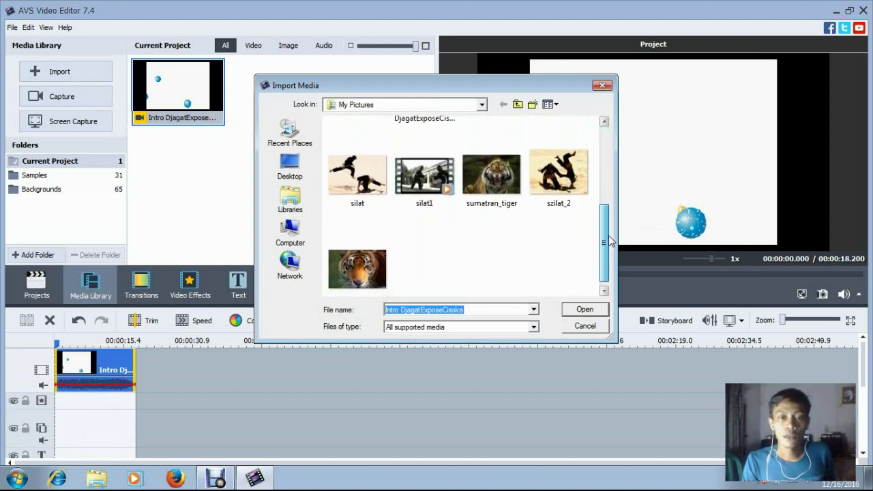
pyautogui.click(494, 174)
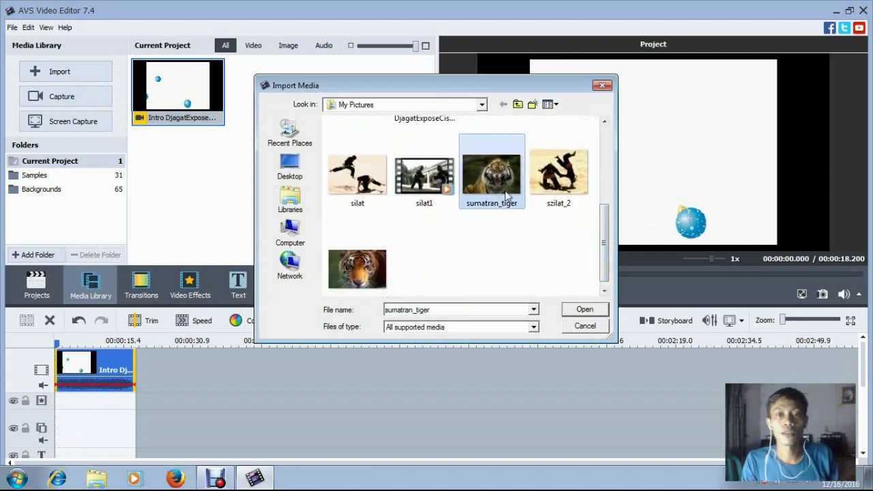
pyautogui.click(585, 310)
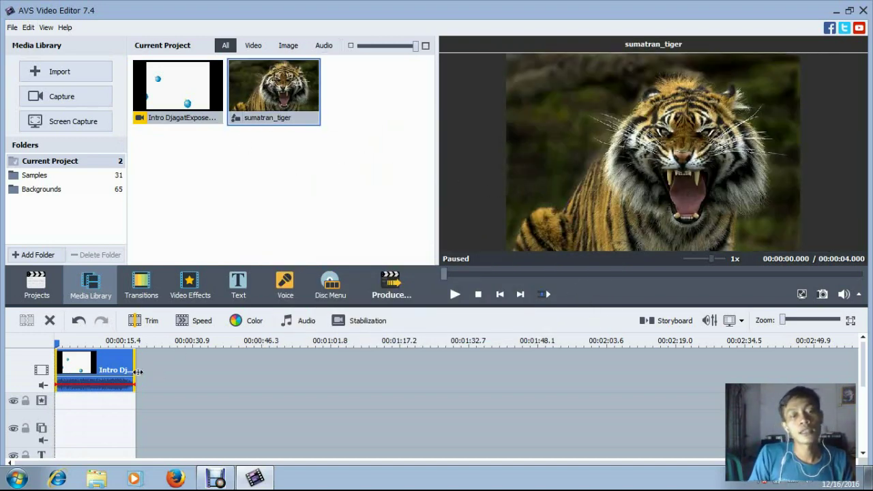
pyautogui.moveTo(282, 92); pyautogui.dragTo(146, 368)
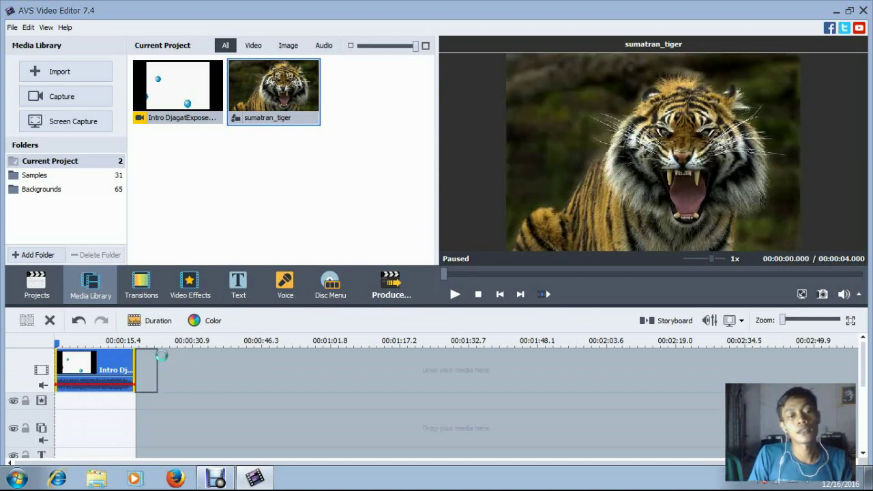
pyautogui.click(458, 294)
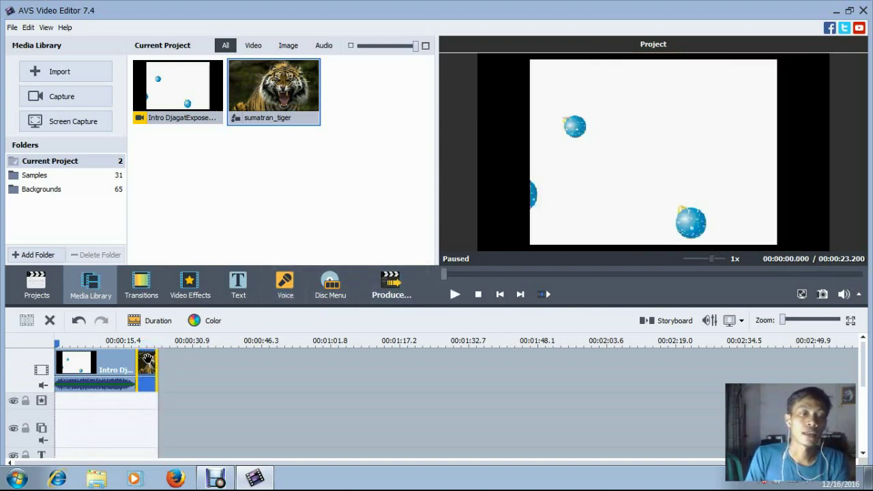
# Step: Add the Pan and Zoom video effect to the effects track, starting at the beginning of the tiger image
pyautogui.click(189, 286)
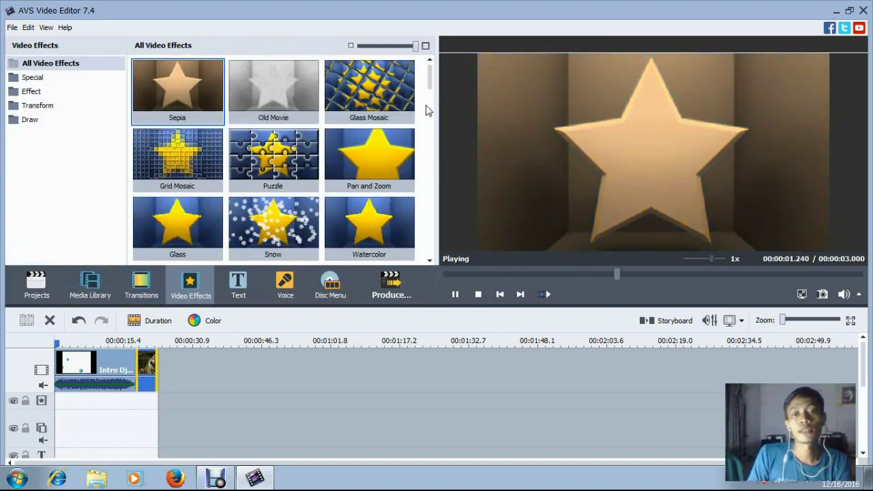
pyautogui.click(379, 162)
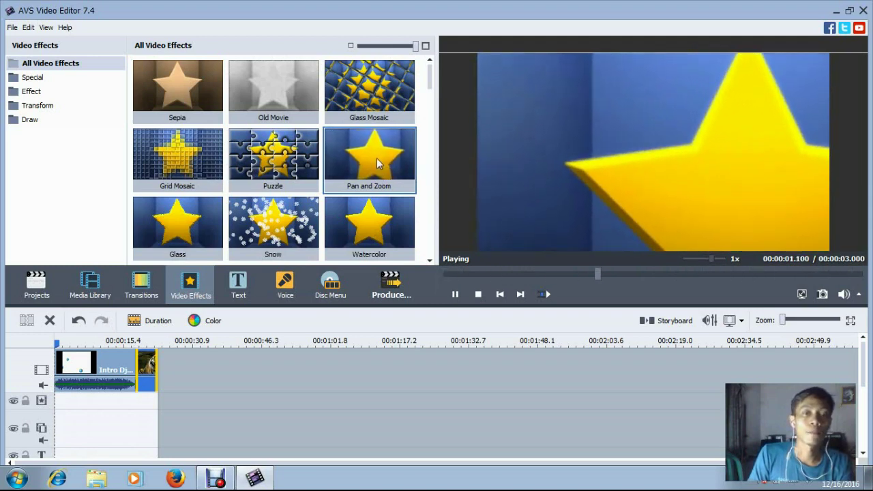
pyautogui.moveTo(374, 153); pyautogui.dragTo(142, 409)
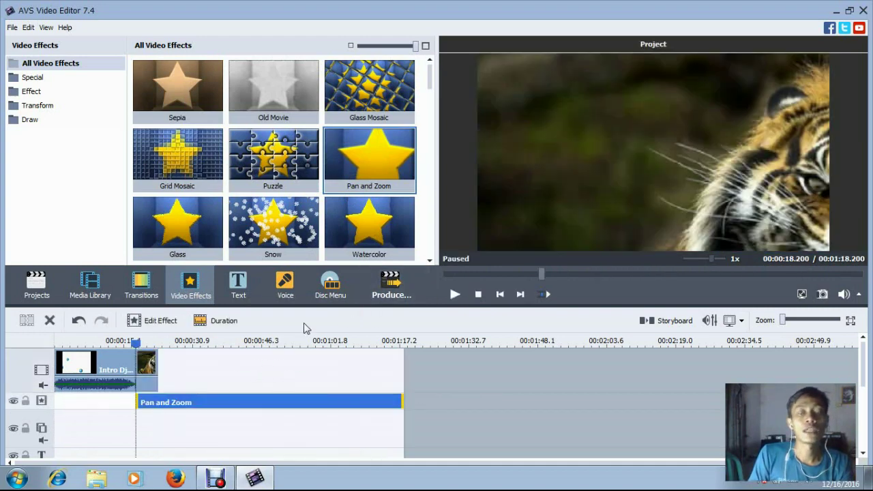
# Step: Extend the tiger image to about 15 seconds and shorten the Pan and Zoom effect to end with it
pyautogui.click(145, 365)
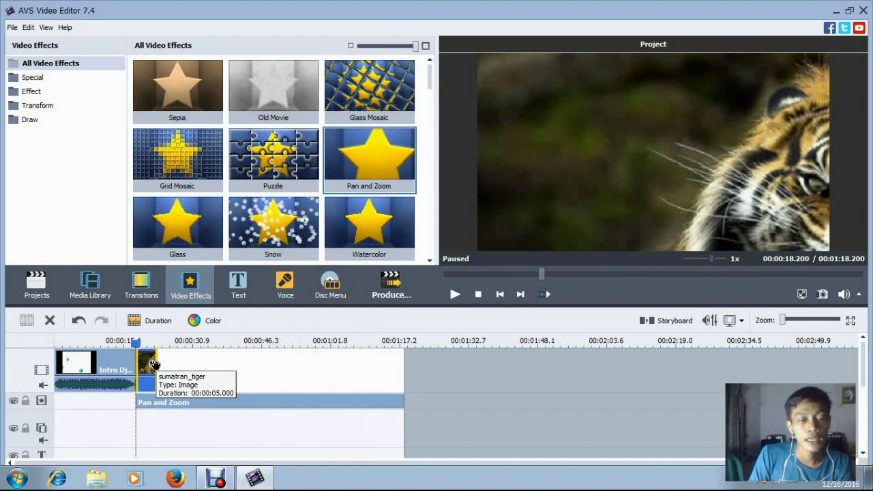
pyautogui.moveTo(156, 363); pyautogui.dragTo(204, 367)
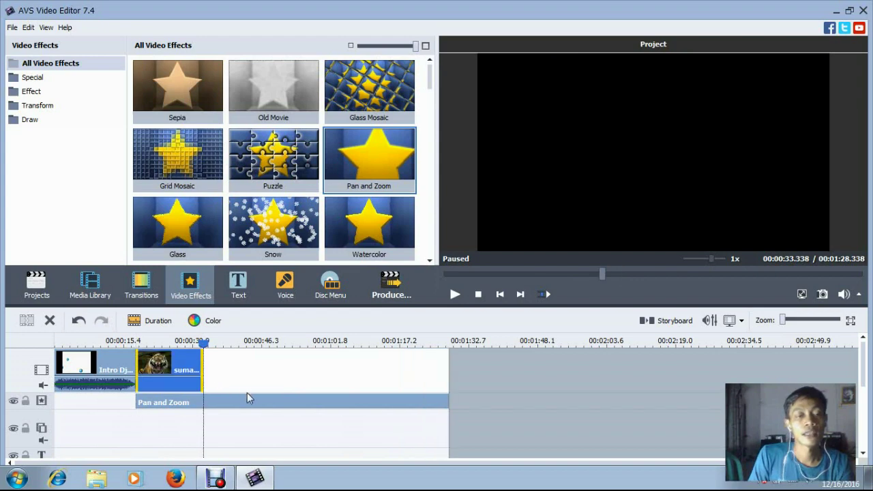
pyautogui.click(248, 401)
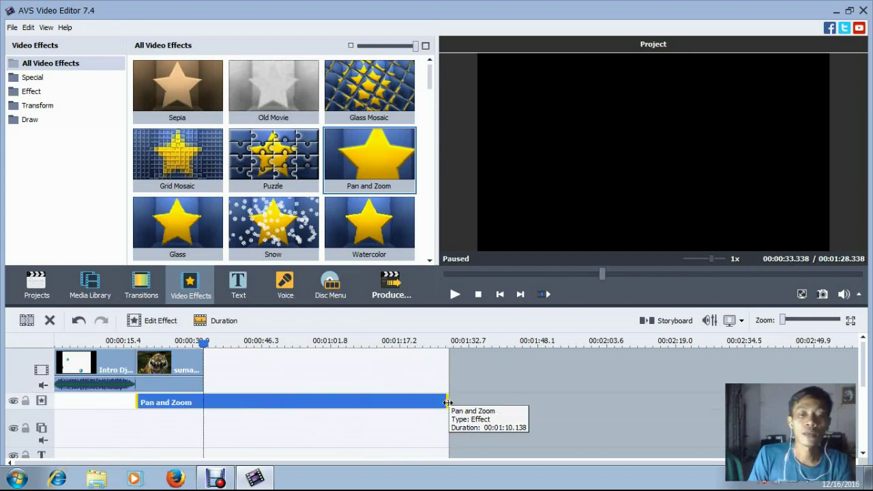
pyautogui.moveTo(449, 402); pyautogui.dragTo(203, 403)
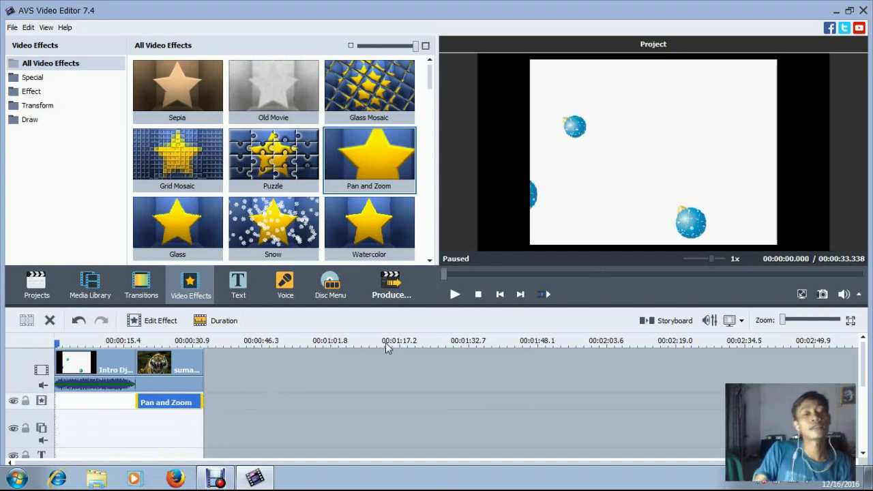
# Step: Edit the Pan and Zoom effect so its green start frame is enlarged to cover most of the tiger image
pyautogui.doubleClick(177, 402)
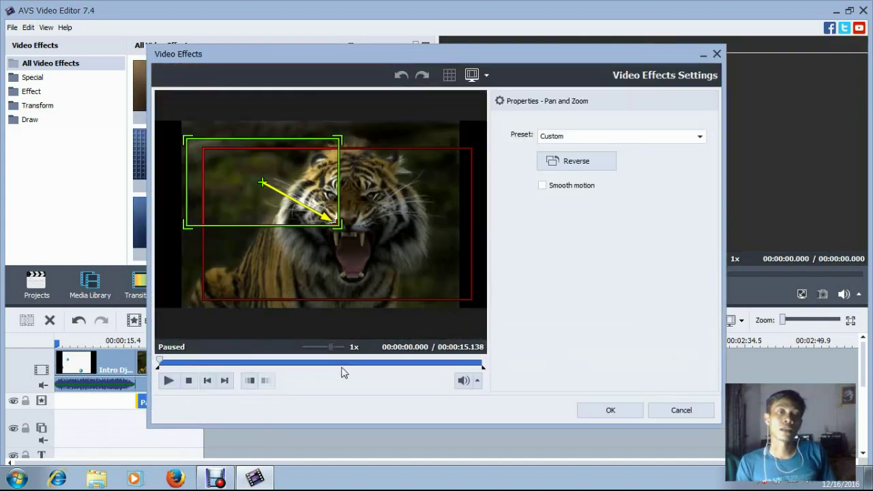
pyautogui.moveTo(266, 182); pyautogui.dragTo(293, 204)
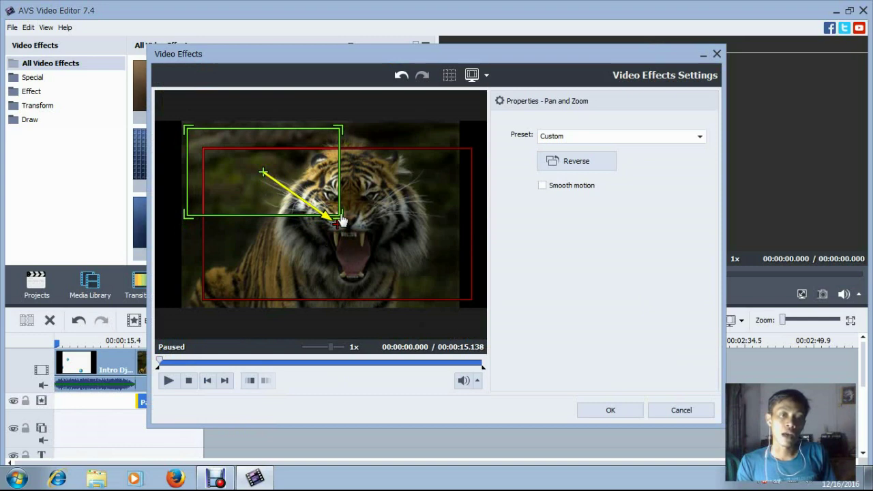
pyautogui.moveTo(341, 221); pyautogui.dragTo(407, 286)
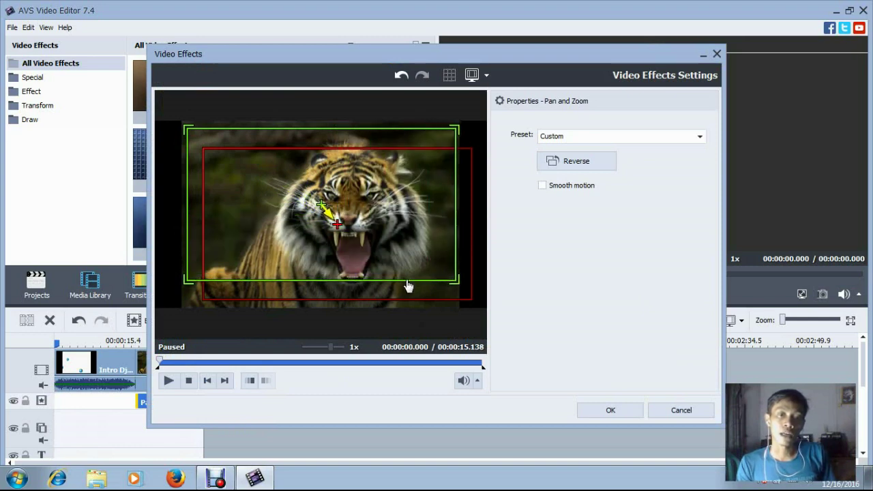
pyautogui.moveTo(365, 213); pyautogui.dragTo(368, 224)
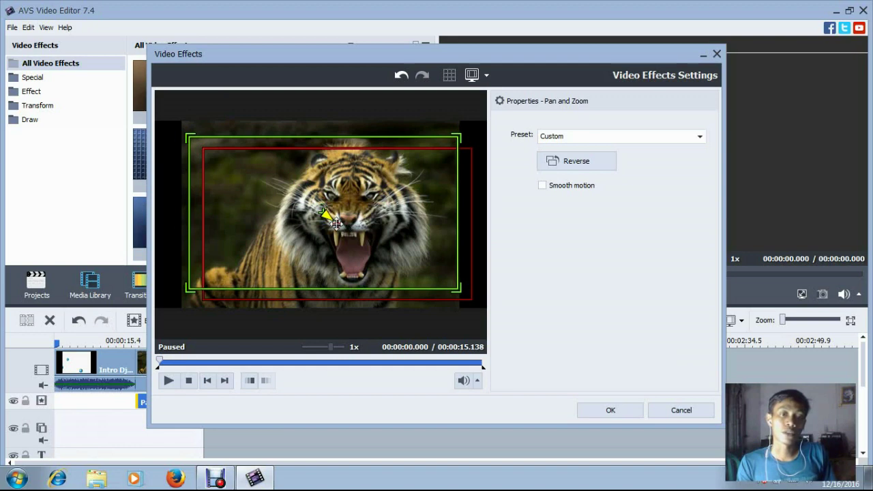
# Step: Shrink the red end frame, center it on the tiger's face, and apply the Pan and Zoom settings
pyautogui.click(337, 224)
pyautogui.moveTo(472, 154); pyautogui.dragTo(356, 214)
pyautogui.moveTo(281, 259); pyautogui.dragTo(351, 222)
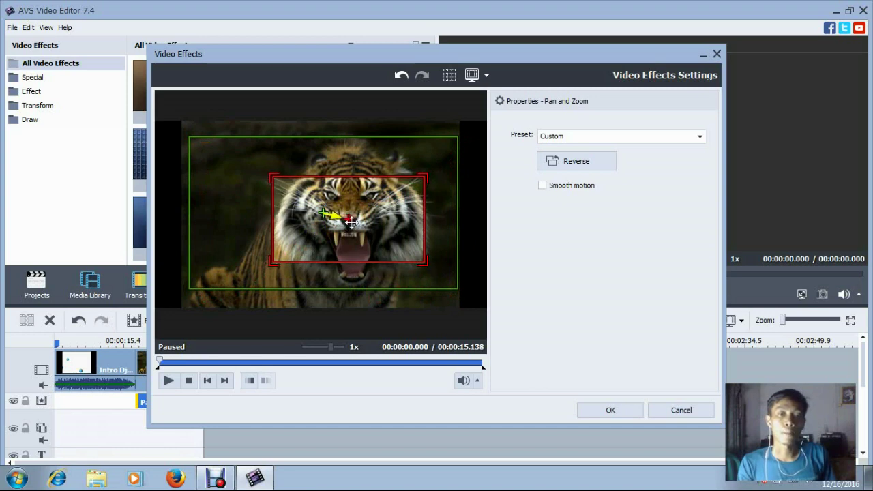
pyautogui.click(618, 413)
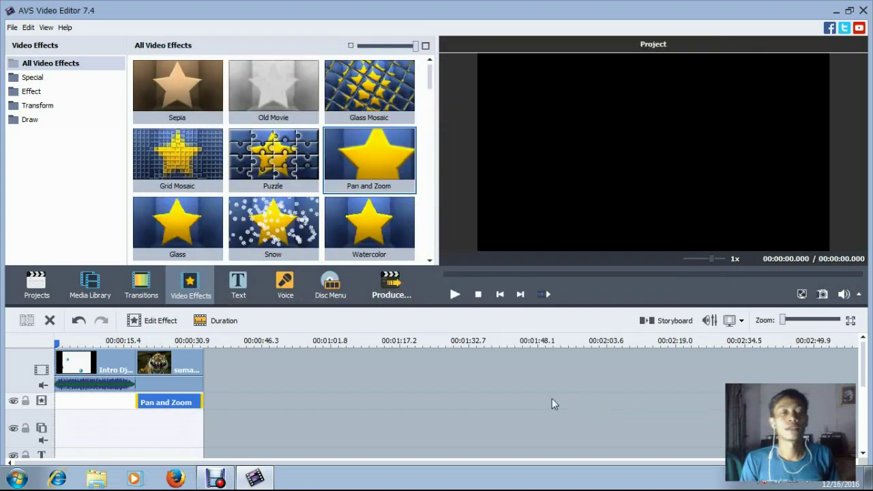
# Step: Play the project from the start of the tiger image to preview the Pan and Zoom effect
pyautogui.scroll(3, 65, 351)
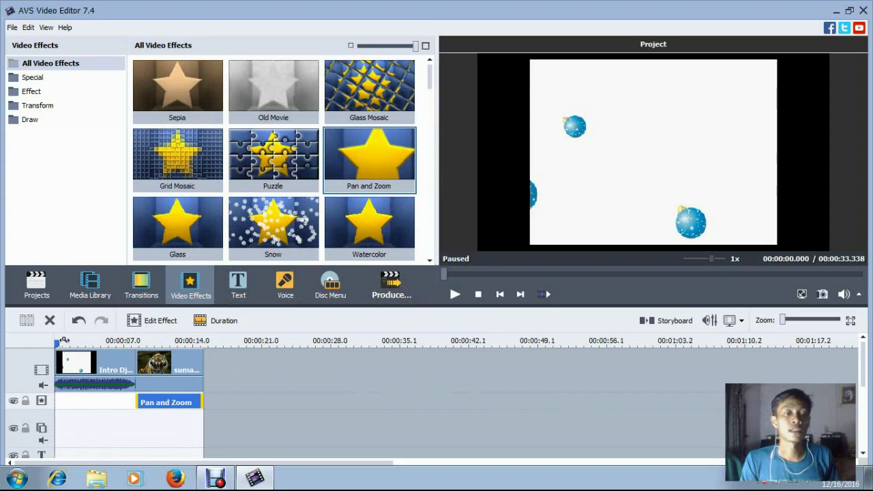
pyautogui.scroll(-4, 74, 351)
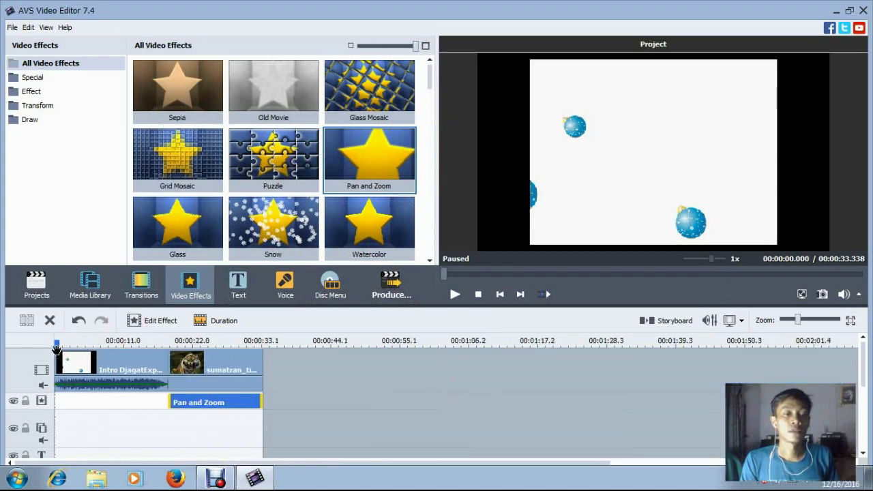
pyautogui.moveTo(56, 342); pyautogui.dragTo(171, 337)
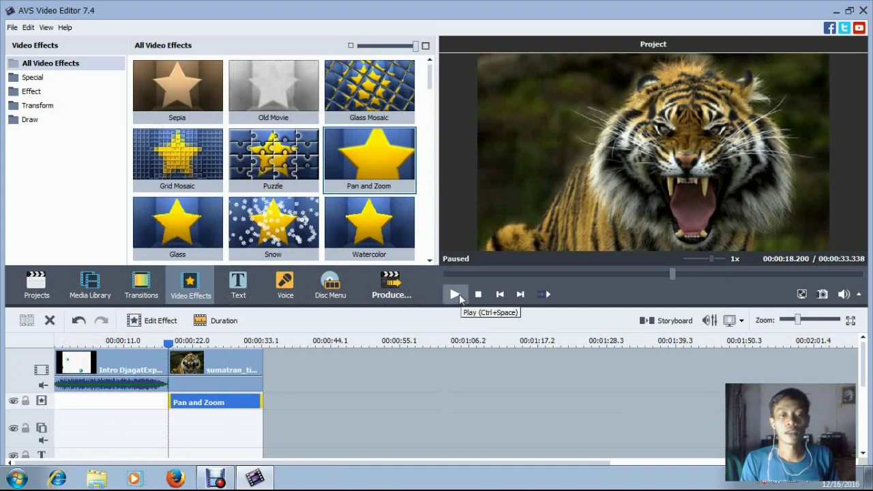
pyautogui.click(454, 294)
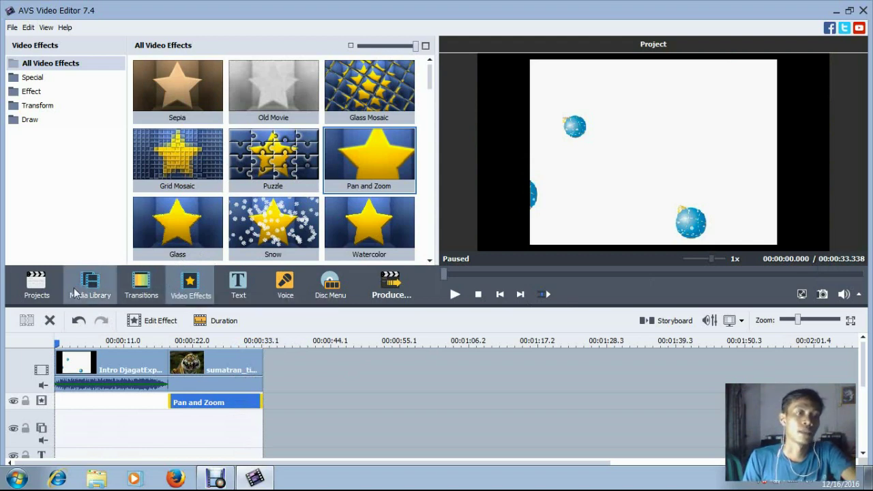
# Step: Import the six silat still images from My Pictures into the current project, from 1e3906a8e3b277... through szilat_2, skipping the tiger image and video clips
pyautogui.click(40, 286)
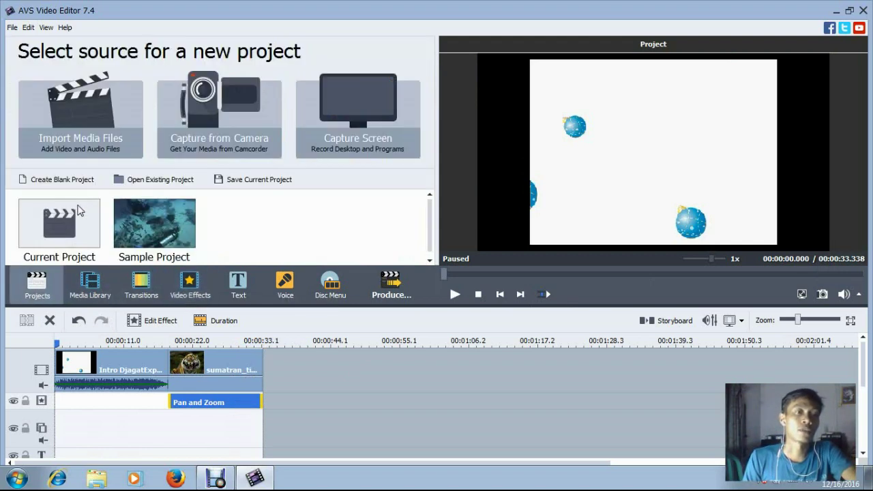
pyautogui.click(81, 113)
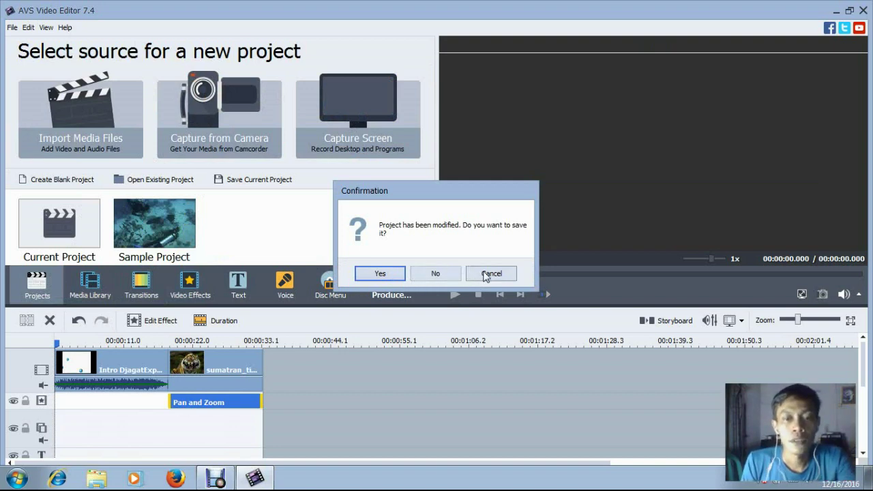
pyautogui.click(485, 274)
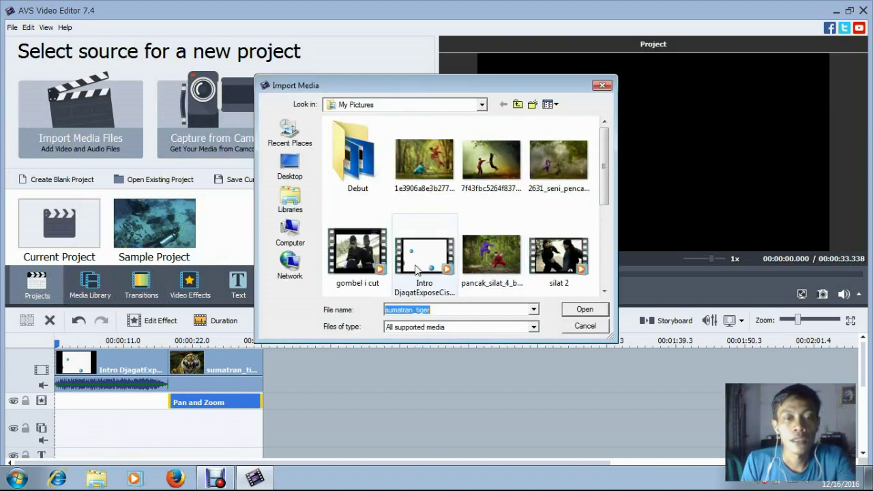
pyautogui.click(437, 165)
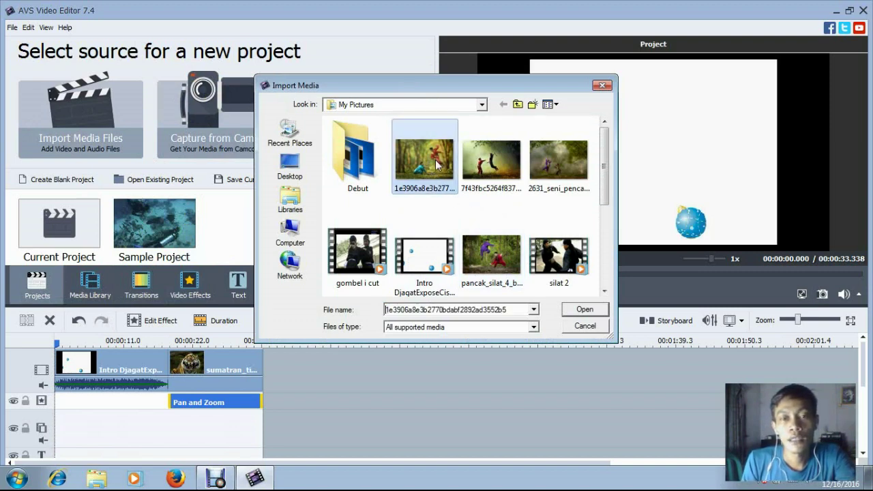
pyautogui.keyDown('ctrl'); pyautogui.click(491, 160); pyautogui.keyUp('ctrl')
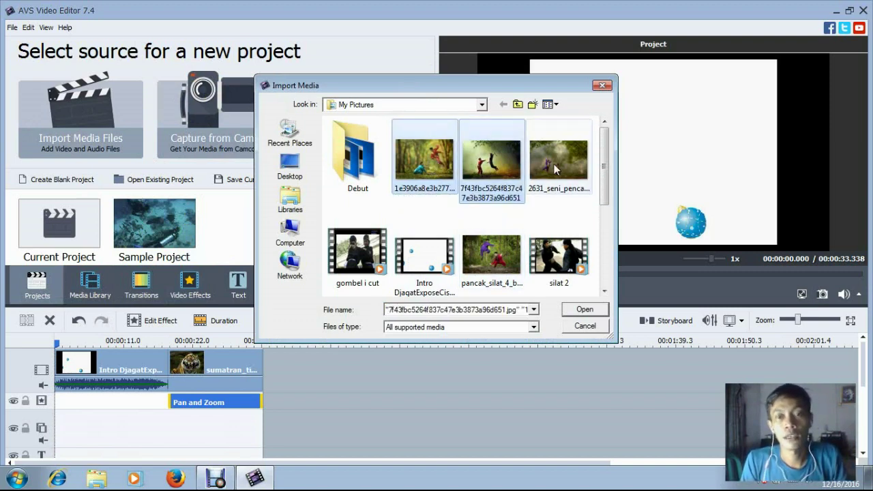
pyautogui.keyDown('ctrl'); pyautogui.click(554, 161); pyautogui.keyUp('ctrl')
pyautogui.keyDown('ctrl'); pyautogui.click(505, 264); pyautogui.keyUp('ctrl')
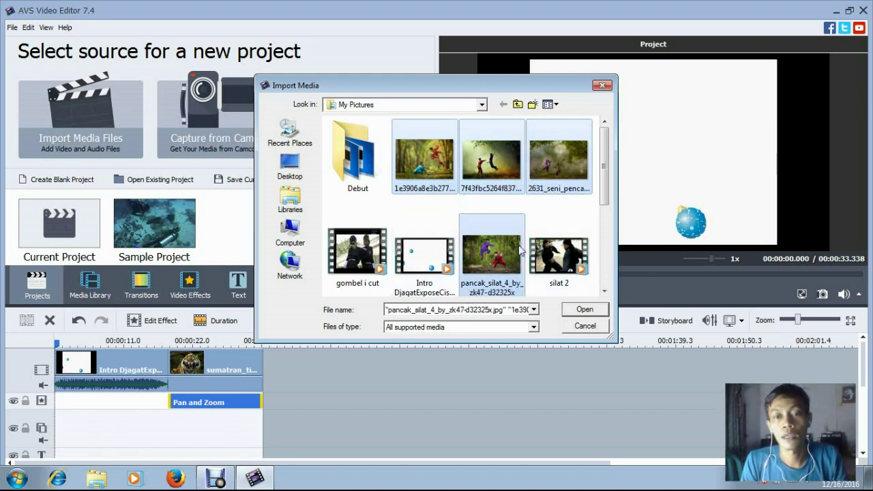
pyautogui.moveTo(604, 177); pyautogui.dragTo(606, 230)
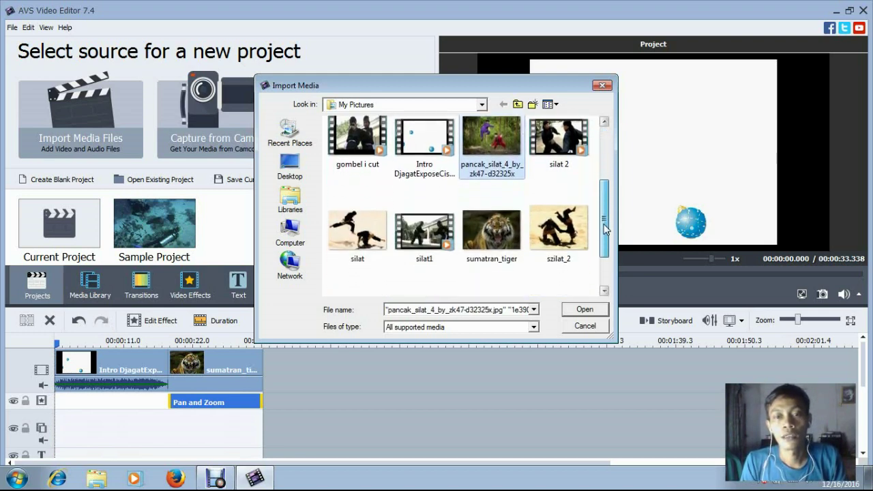
pyautogui.keyDown('ctrl'); pyautogui.click(379, 228); pyautogui.keyUp('ctrl')
pyautogui.keyDown('ctrl'); pyautogui.click(558, 233); pyautogui.keyUp('ctrl')
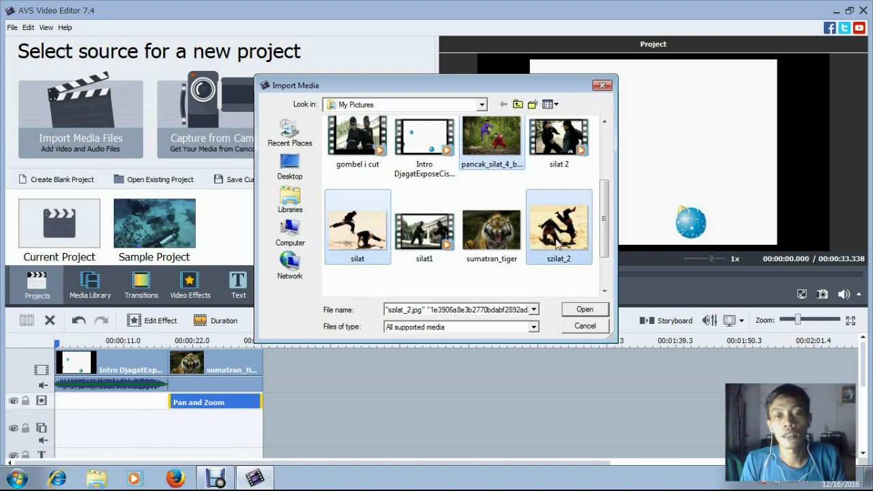
pyautogui.click(585, 309)
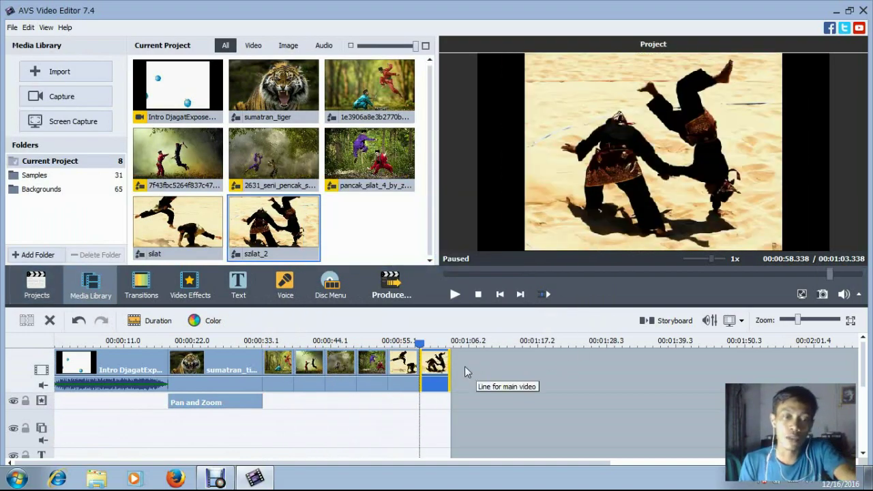
# Step: Preview the newly added silat images by playing the project from the end of the tiger image
pyautogui.moveTo(418, 343); pyautogui.dragTo(263, 343)
pyautogui.click(455, 295)
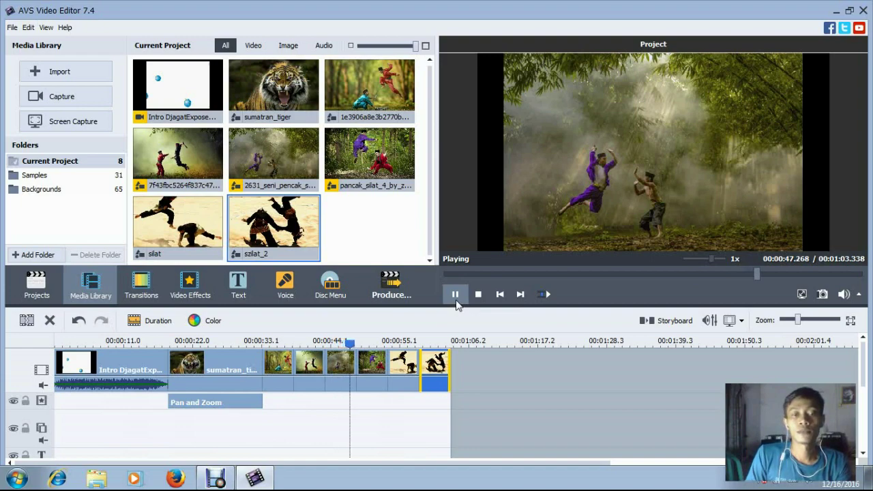
pyautogui.click(478, 294)
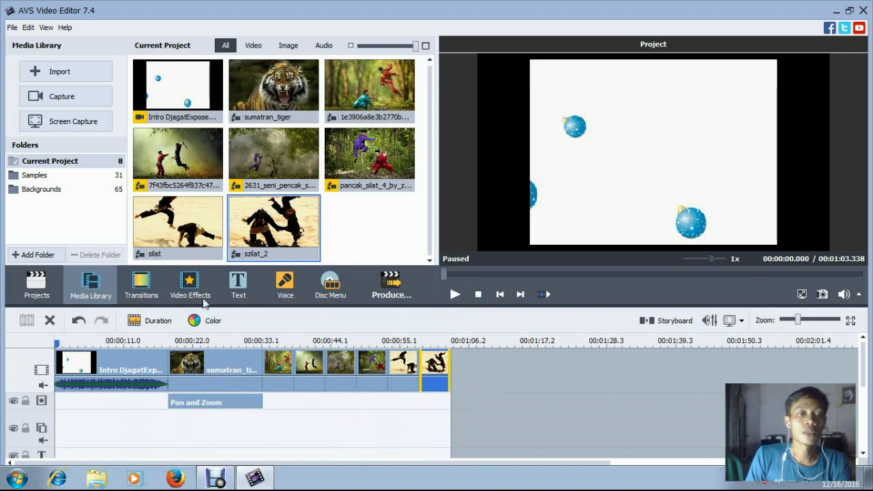
# Step: Add a Burning Fire transition between the intro and the tiger image, and Color Noise between the tiger and the first silat image
pyautogui.click(147, 288)
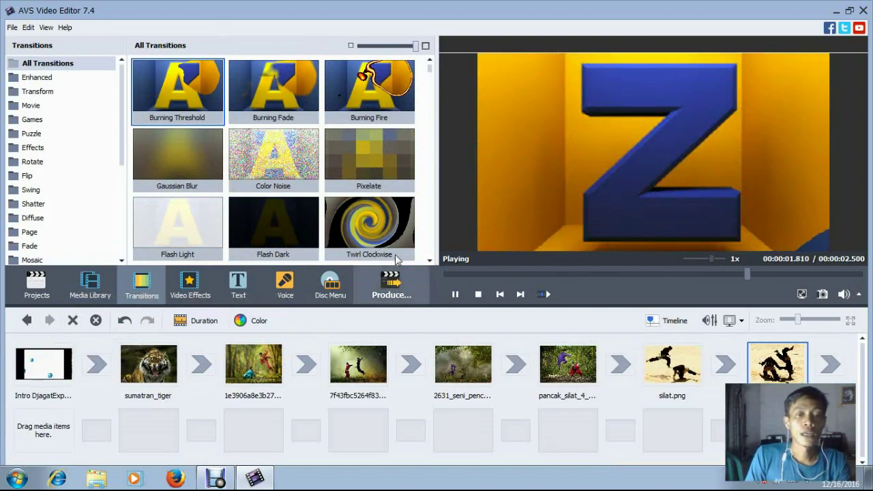
pyautogui.click(382, 106)
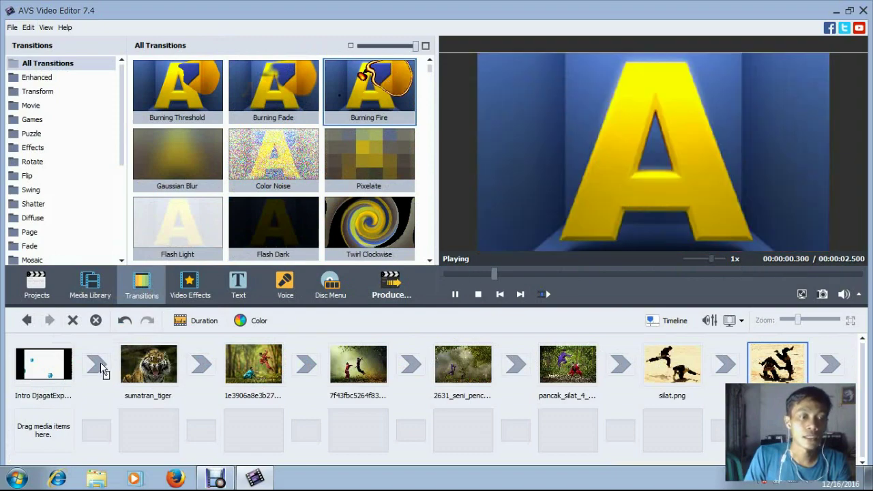
pyautogui.moveTo(98, 367); pyautogui.dragTo(98, 366)
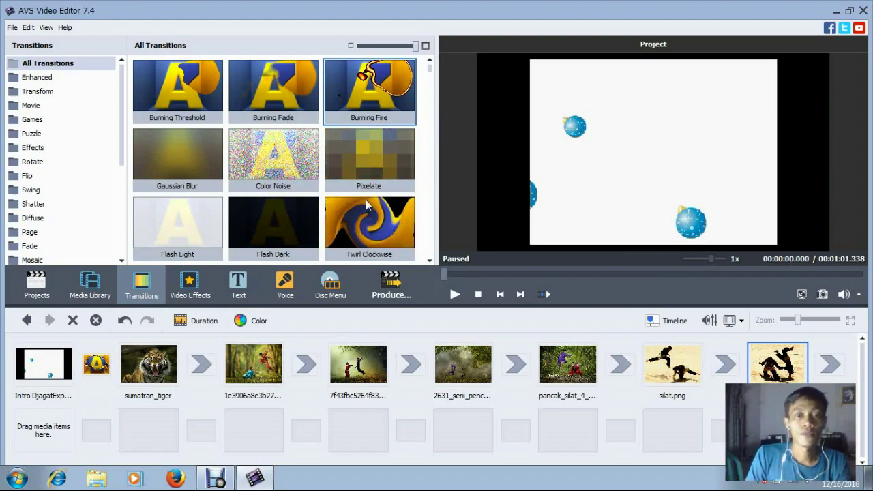
pyautogui.click(279, 165)
pyautogui.moveTo(283, 167); pyautogui.dragTo(201, 365)
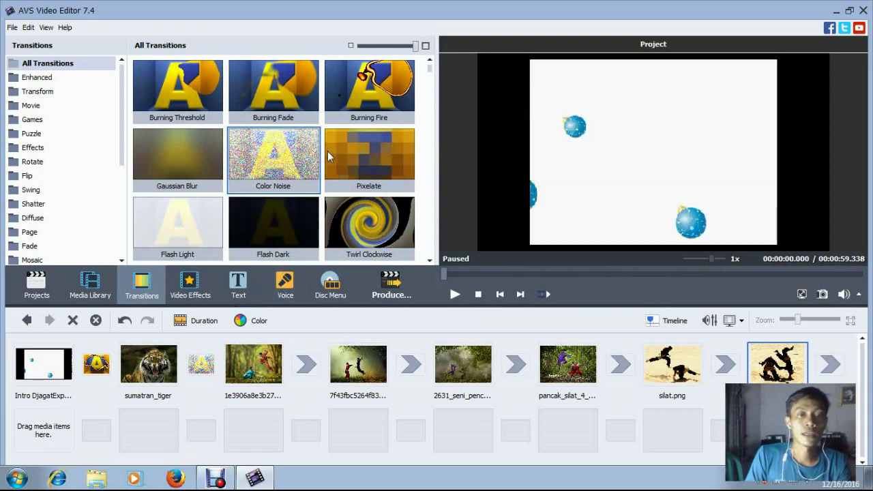
# Step: Place the Game Puzzle 7x7 Collapse transition between the first and second silat images
pyautogui.moveTo(430, 75); pyautogui.dragTo(430, 85)
pyautogui.click(286, 171)
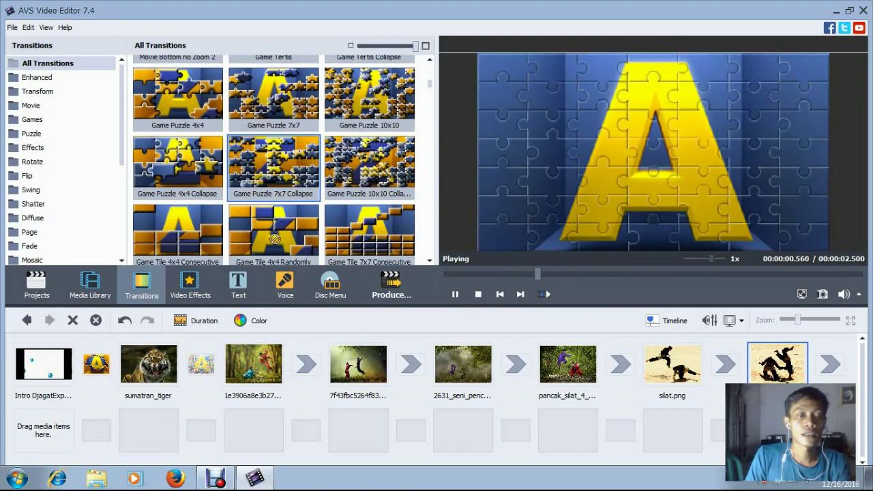
pyautogui.moveTo(285, 171); pyautogui.dragTo(310, 358)
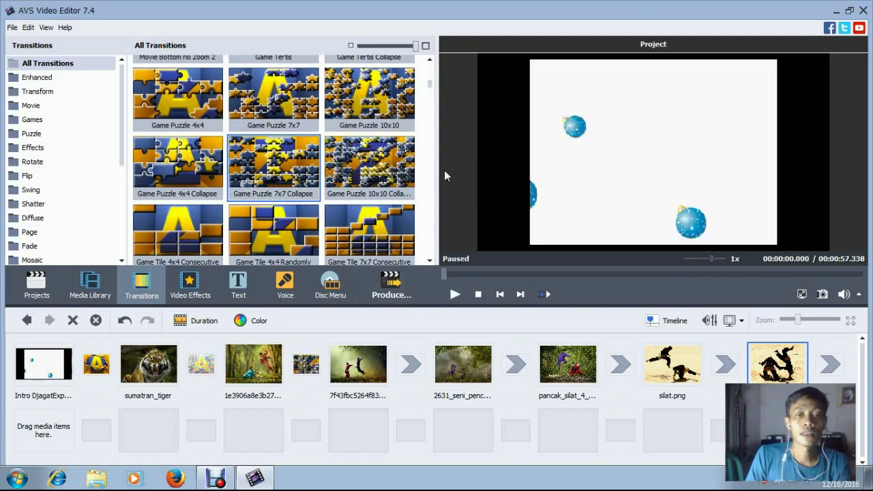
# Step: Place the Movie Right 2 transition between the second silat image and the 2631_seni_pencak image
pyautogui.moveTo(430, 86); pyautogui.dragTo(426, 73)
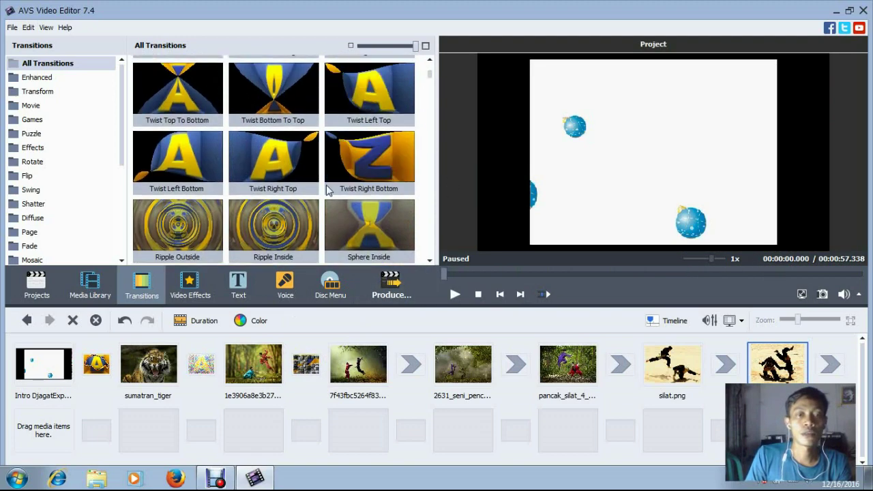
pyautogui.click(34, 133)
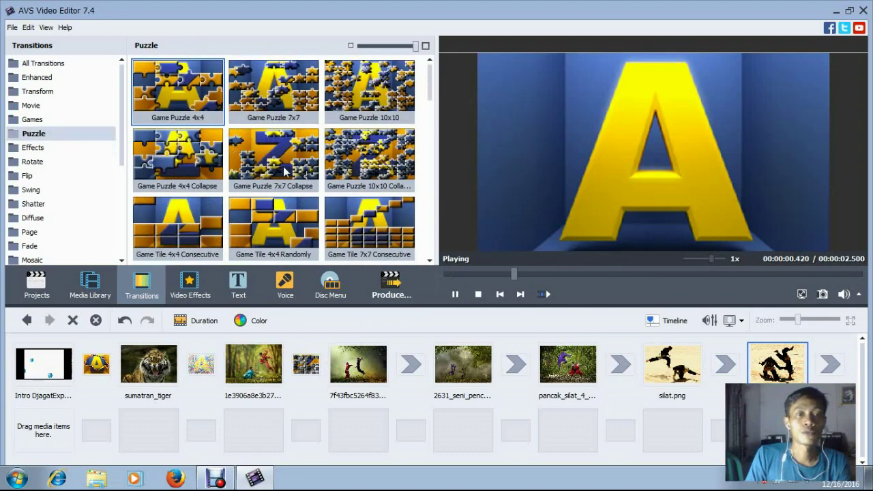
pyautogui.click(35, 105)
pyautogui.click(251, 161)
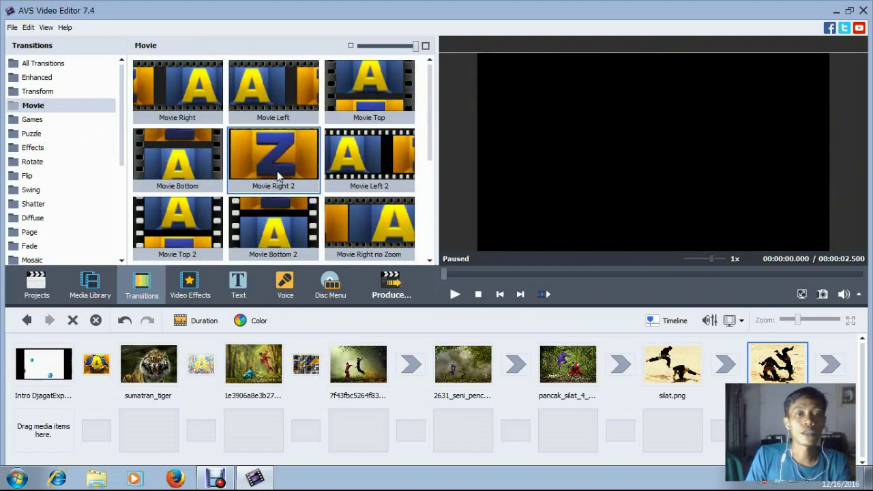
pyautogui.moveTo(398, 369); pyautogui.dragTo(403, 366)
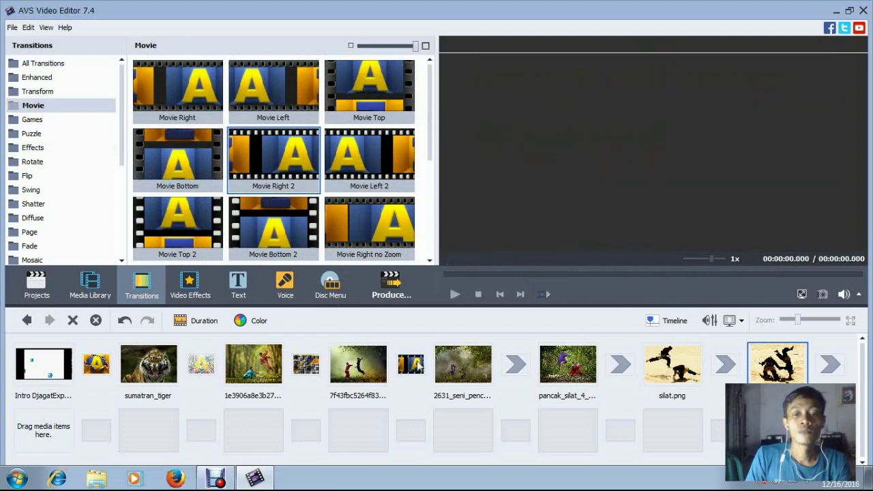
# Step: Add Shatter Whirl Wind before the pancak_silat_4 image and Page Turn 3D Left Top 2 between it and silat.png
pyautogui.click(36, 150)
pyautogui.click(41, 203)
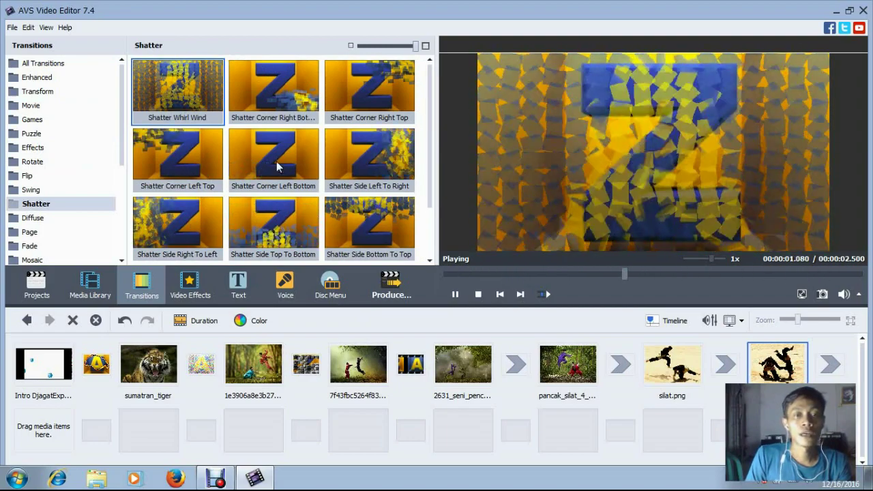
pyautogui.moveTo(181, 89); pyautogui.dragTo(517, 364)
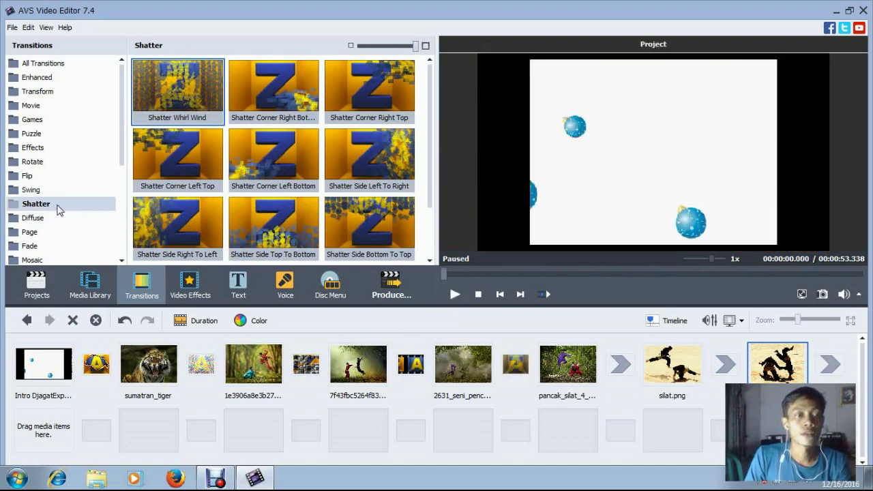
pyautogui.click(41, 234)
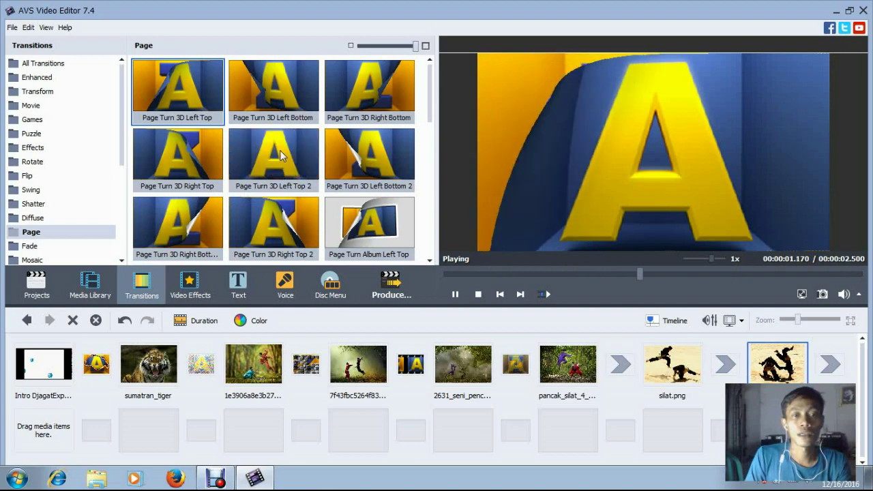
pyautogui.moveTo(273, 158); pyautogui.dragTo(620, 366)
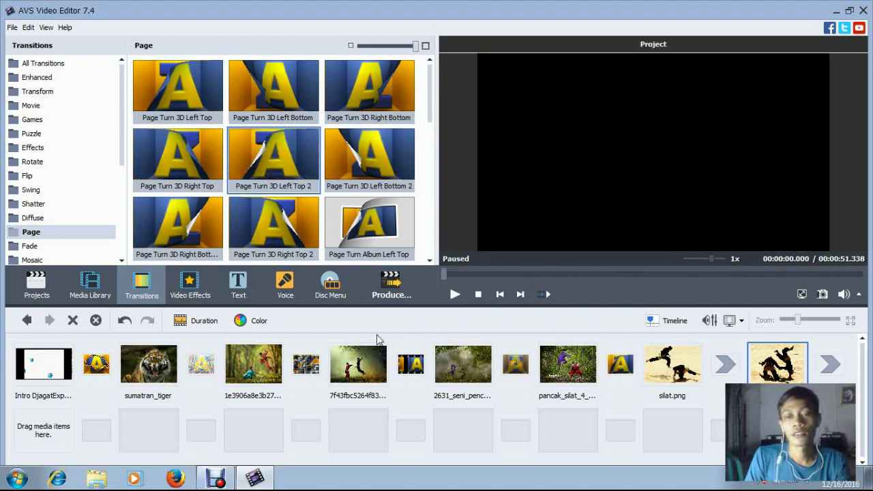
# Step: Add the Flip Away Vertical In Back transition between silat.png and the last image, and play the project to preview the transitions
pyautogui.click(28, 177)
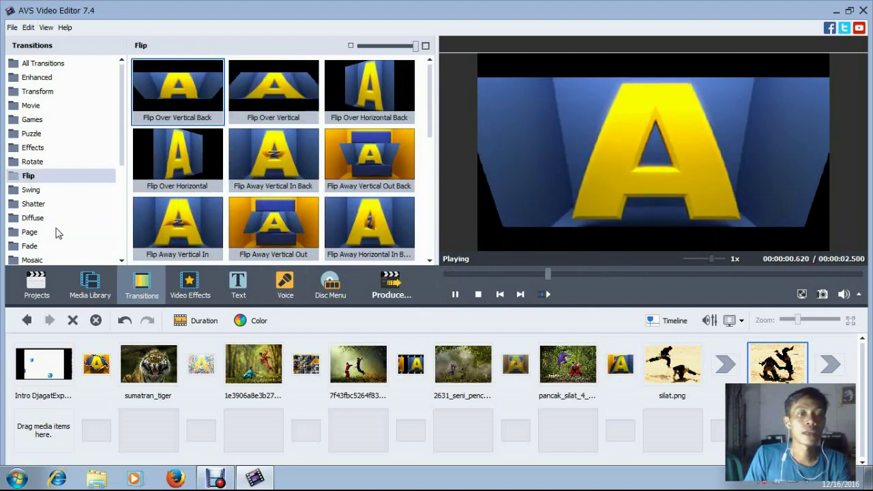
pyautogui.moveTo(276, 154); pyautogui.dragTo(722, 365)
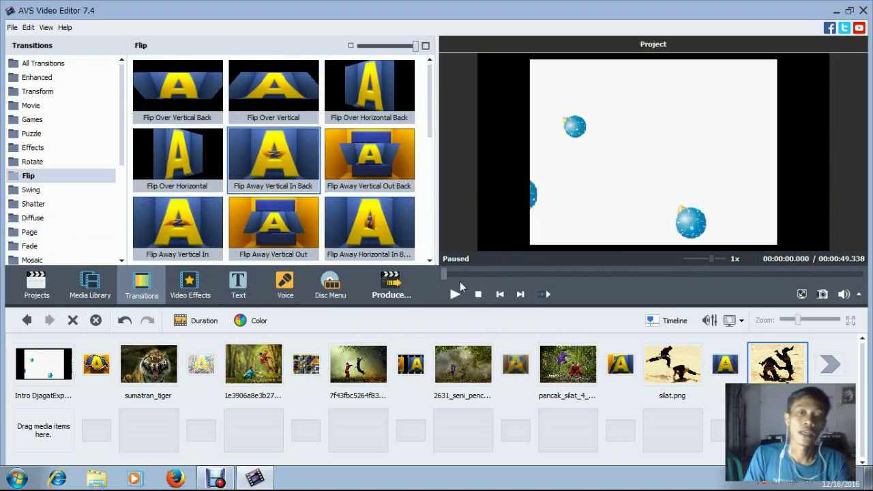
pyautogui.click(460, 299)
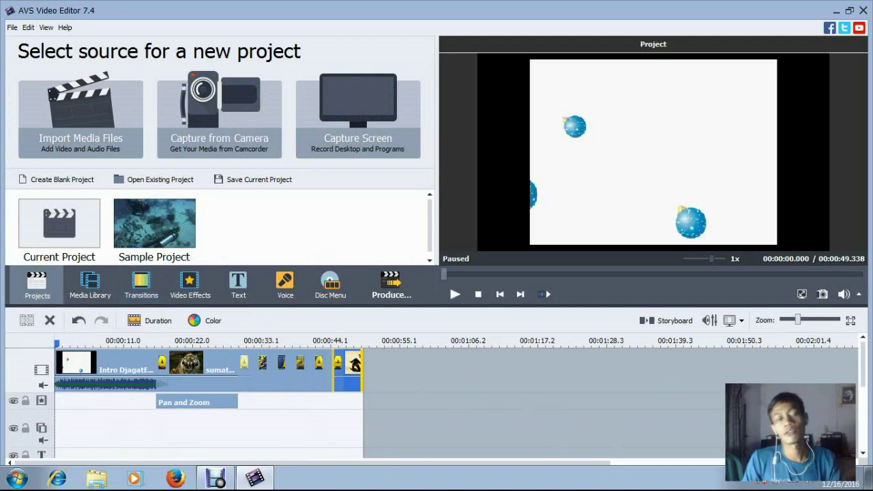
# Step: Import the videos gombel i cut.wmv and silat 2.m4v from My Pictures into the current project, keeping it open without saving
pyautogui.click(109, 122)
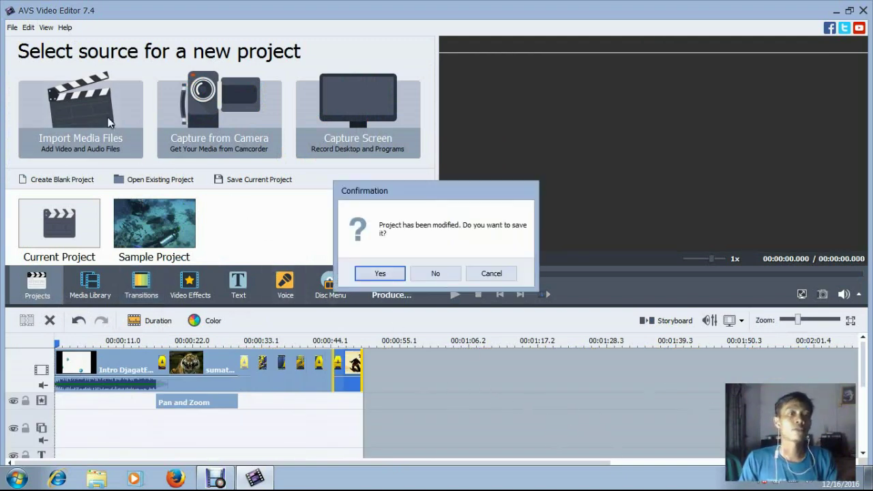
pyautogui.click(491, 274)
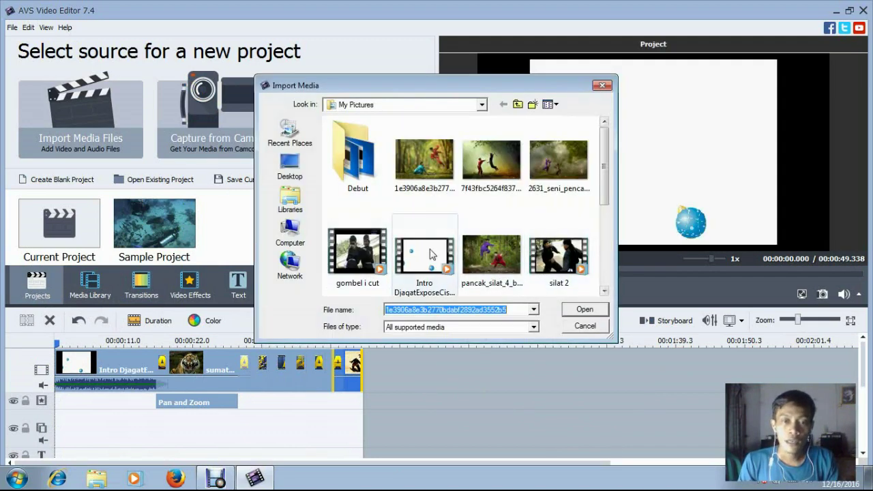
pyautogui.click(361, 254)
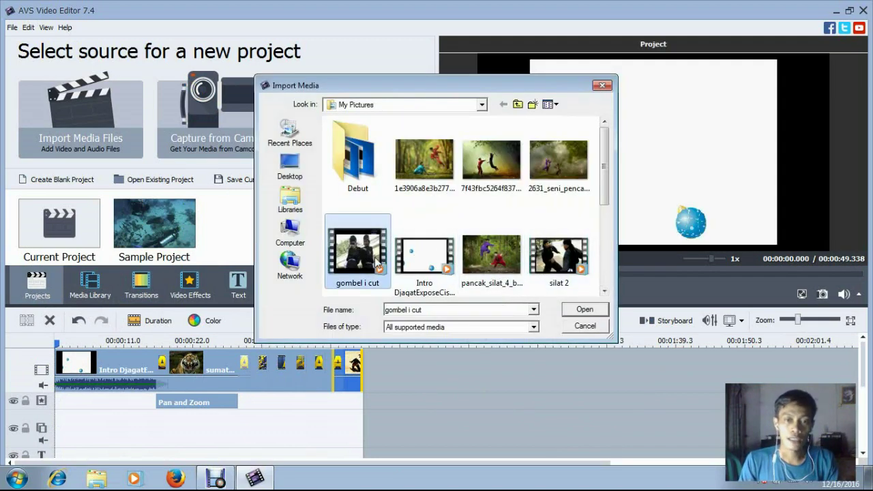
pyautogui.keyDown('ctrl'); pyautogui.click(555, 266); pyautogui.keyUp('ctrl')
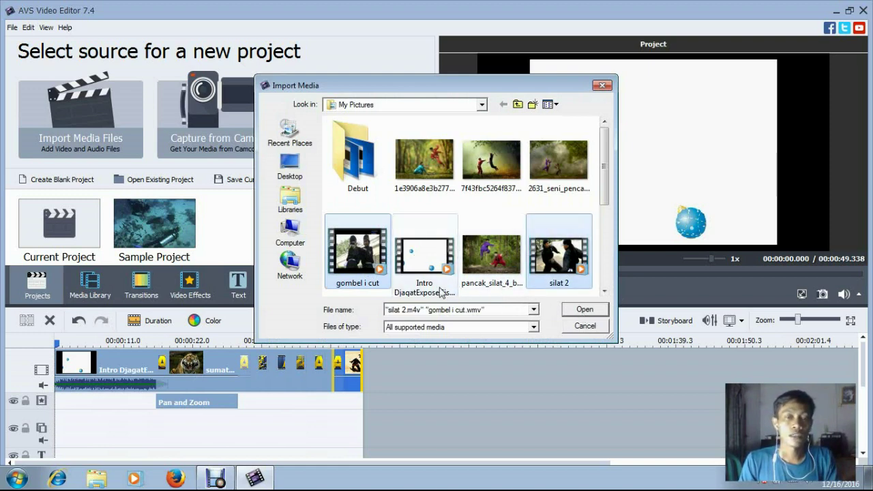
pyautogui.click(591, 313)
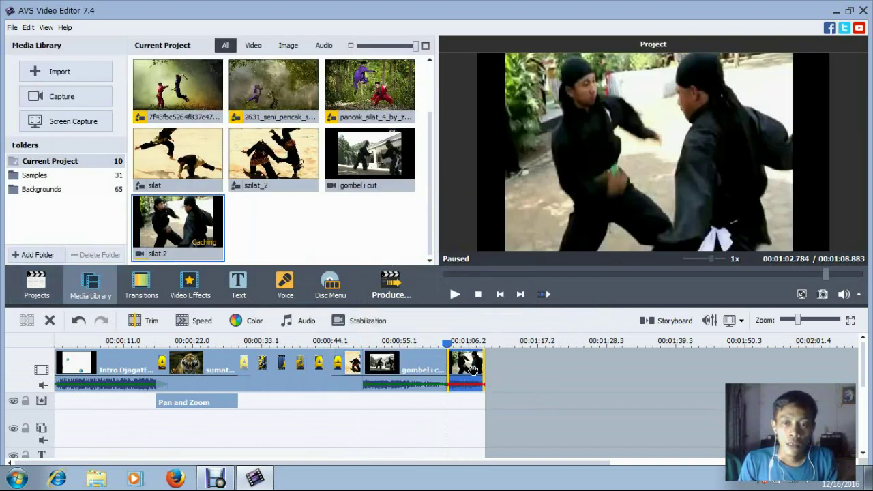
# Step: Examine the two imported video clips, gombel i cut and silat 2, by selecting each in turn on the timeline
pyautogui.click(417, 368)
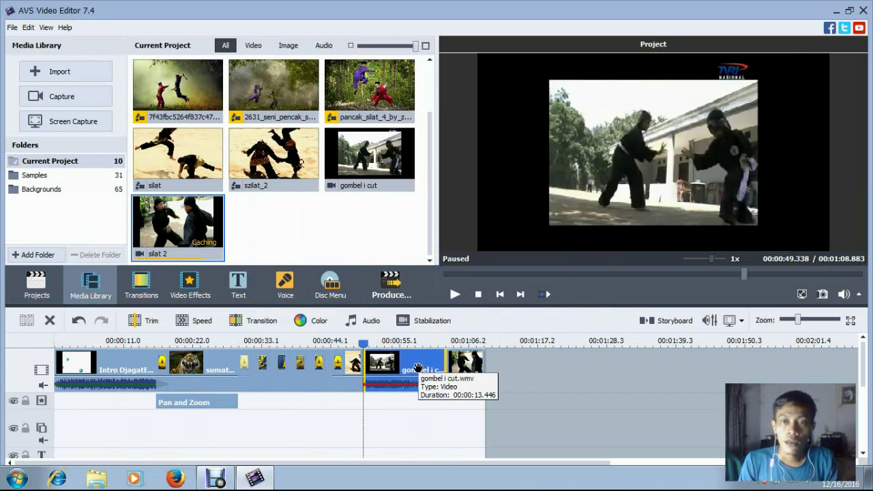
pyautogui.click(469, 367)
pyautogui.click(408, 372)
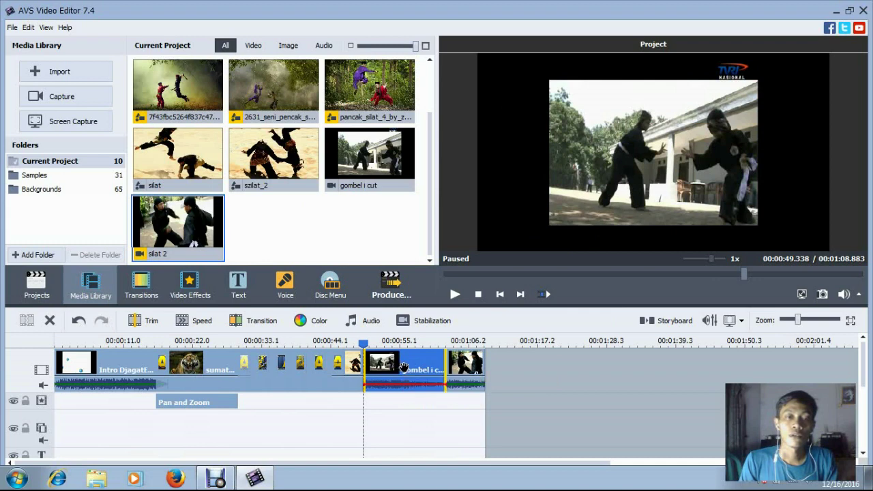
pyautogui.click(464, 365)
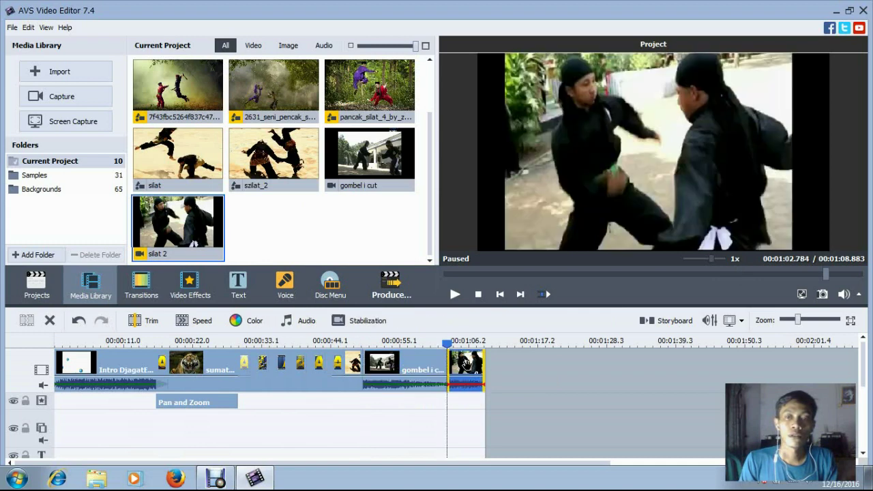
pyautogui.click(406, 366)
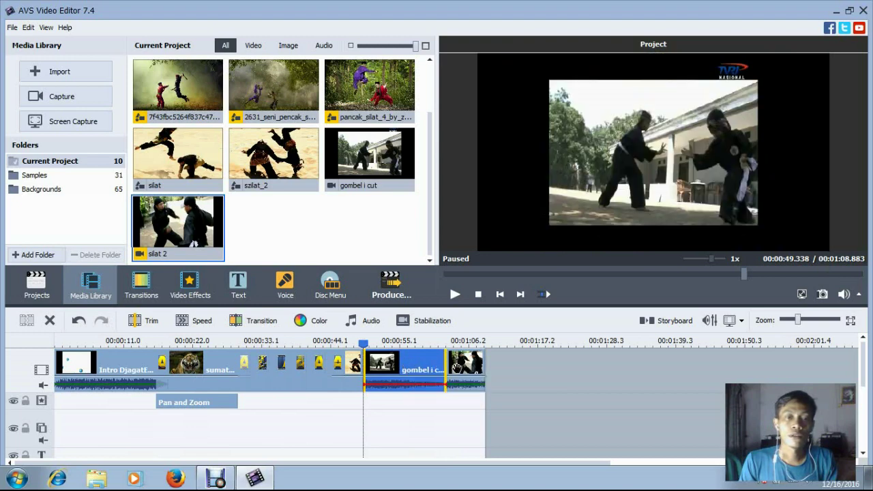
pyautogui.moveTo(411, 369)
pyautogui.mouseDown()
pyautogui.moveTo(464, 369)
pyautogui.moveTo(401, 371)
pyautogui.mouseUp()
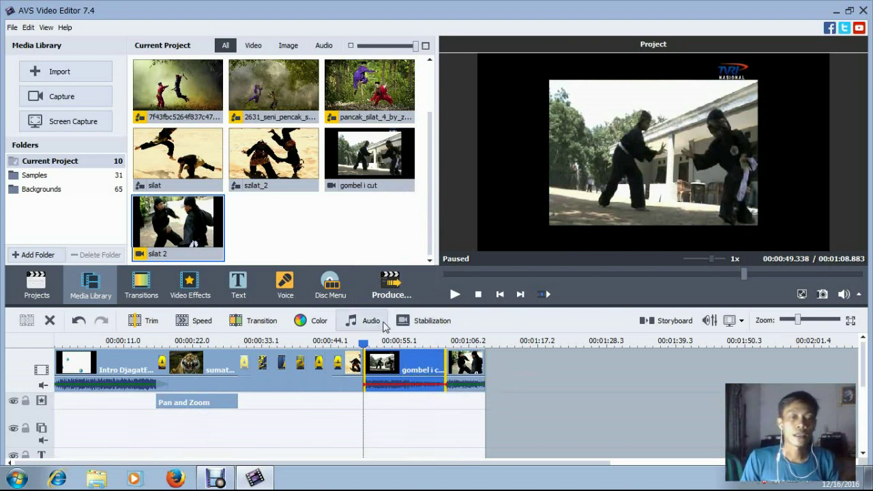
pyautogui.click(471, 360)
pyautogui.click(386, 368)
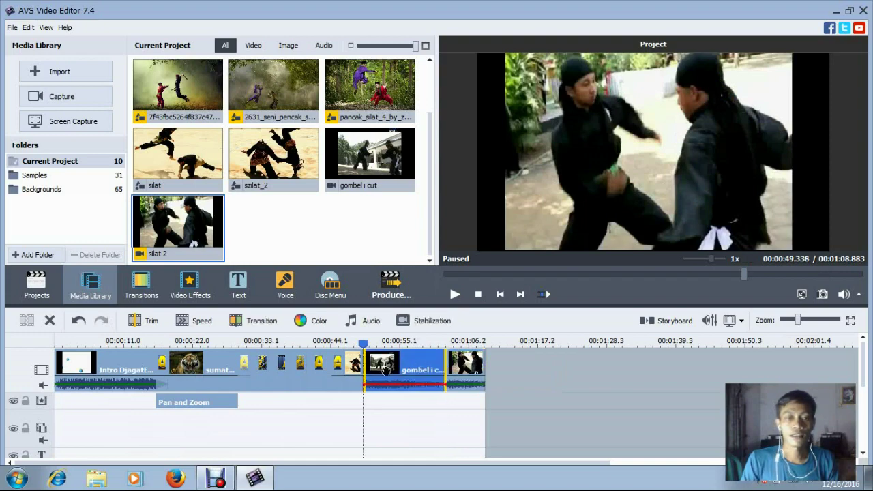
# Step: Place the Movie Right transition between the last silat image and the gombel i cut.wmv clip
pyautogui.click(141, 287)
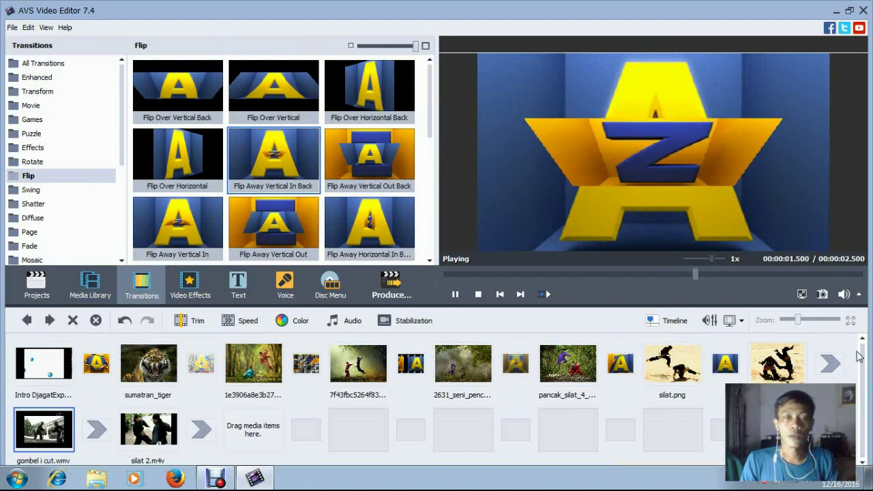
pyautogui.click(368, 219)
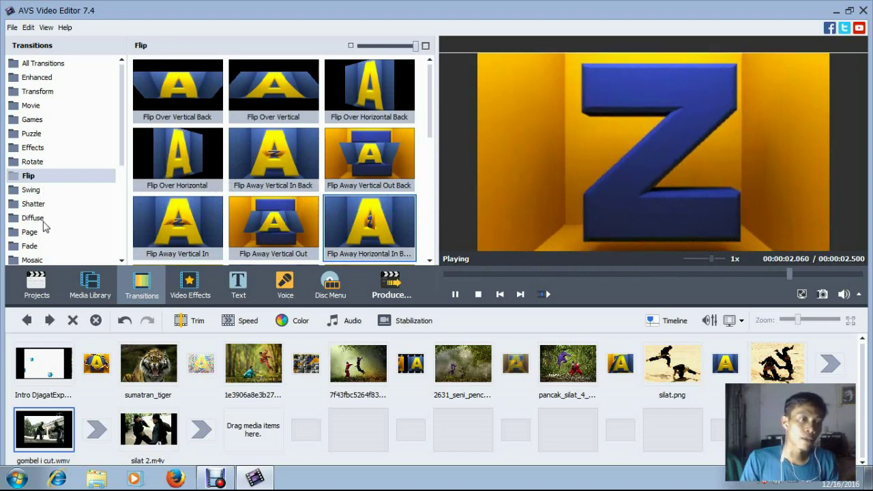
pyautogui.moveTo(120, 156)
pyautogui.mouseDown()
pyautogui.moveTo(124, 249)
pyautogui.moveTo(124, 154)
pyautogui.mouseUp()
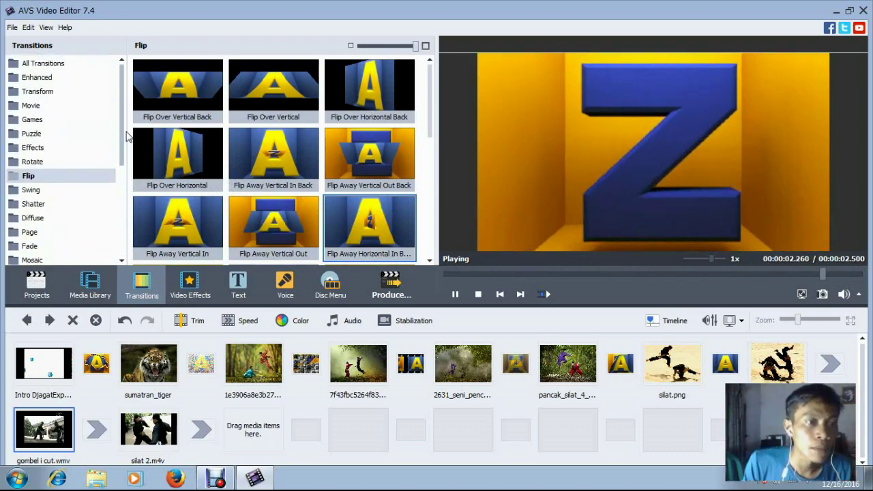
pyautogui.click(33, 107)
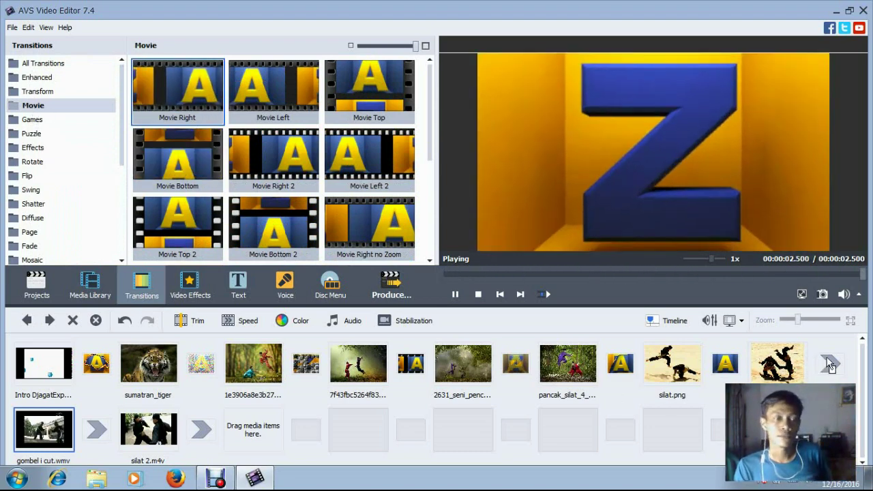
pyautogui.click(829, 365)
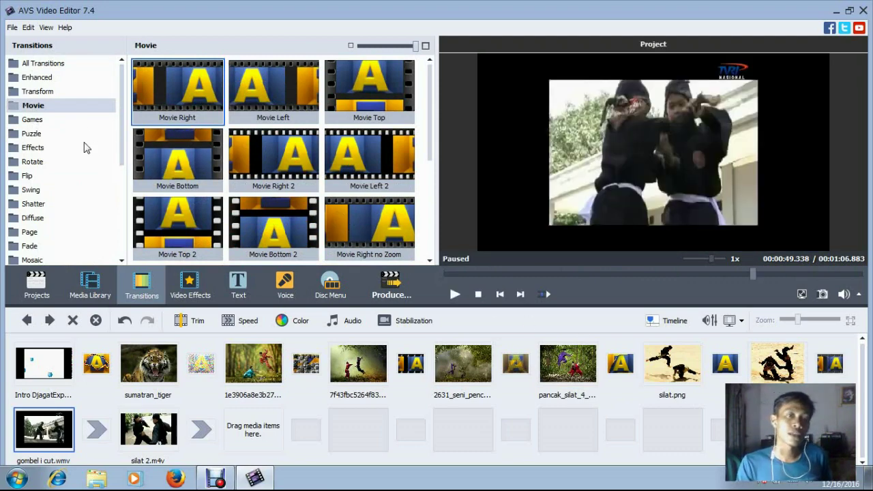
# Step: Place the Enhanced transition Color Noise between the gombel i cut.wmv and silat 2.m4v clips
pyautogui.click(39, 78)
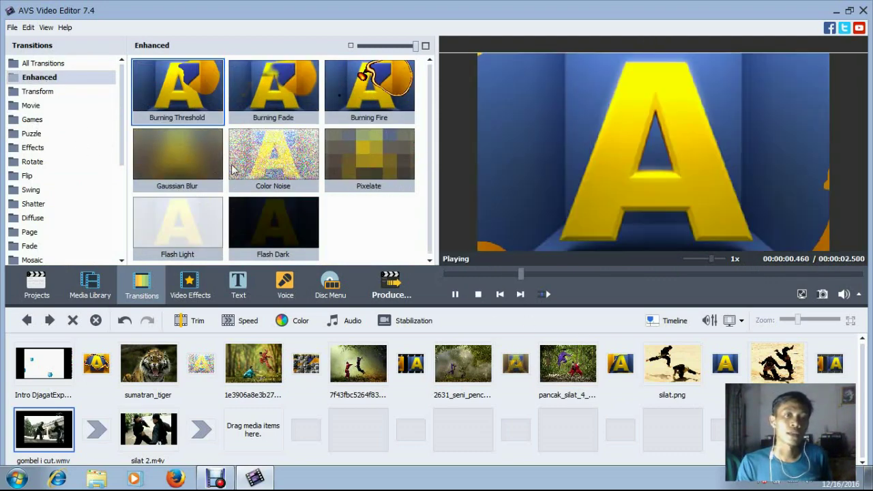
pyautogui.click(276, 164)
pyautogui.moveTo(275, 164); pyautogui.dragTo(97, 431)
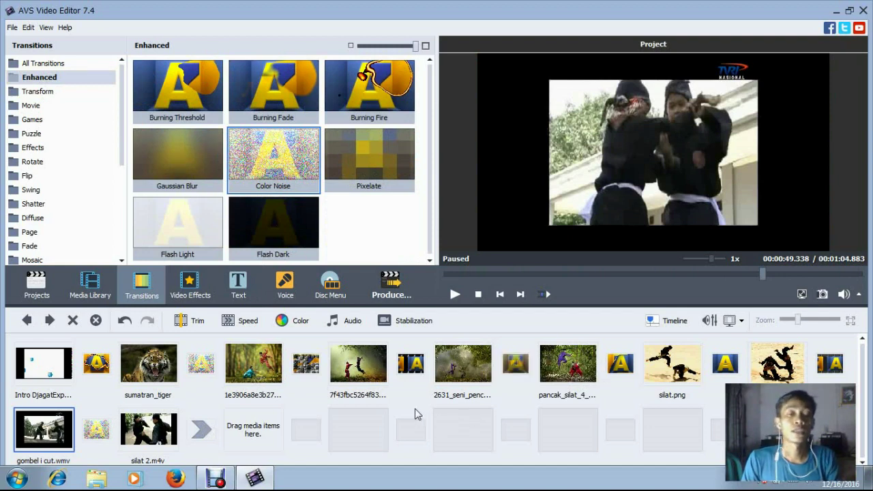
# Step: Play the project to preview the clips, and delete the gombel i cut.wmv clip from the timeline
pyautogui.click(43, 286)
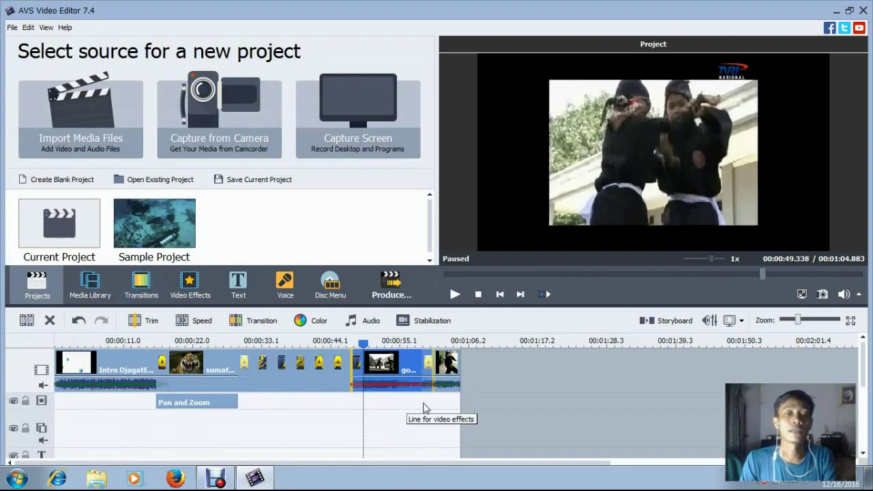
pyautogui.click(454, 294)
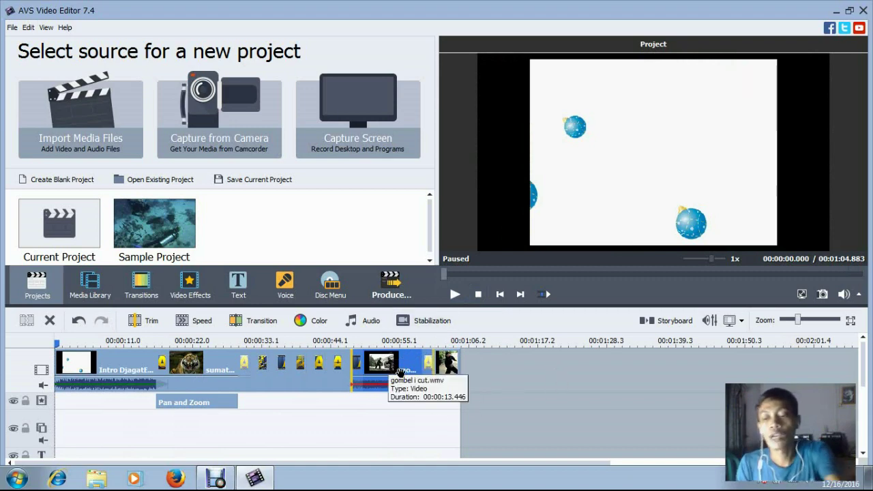
pyautogui.rightClick(390, 366)
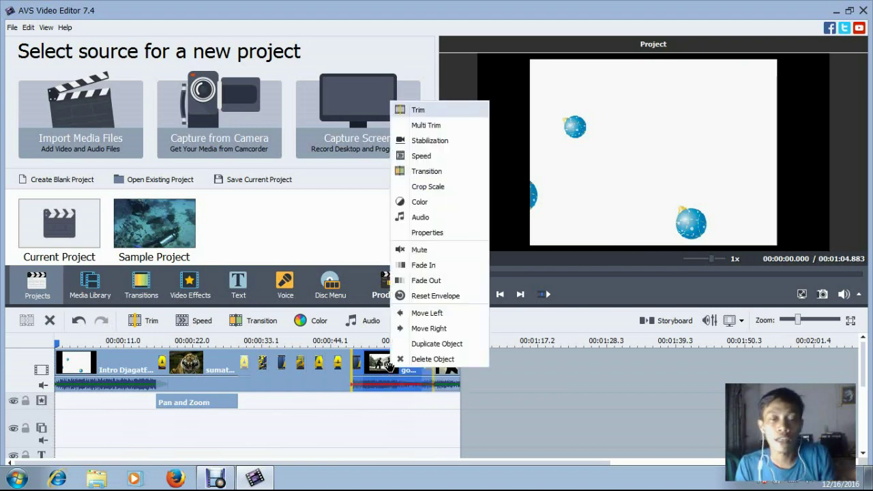
pyautogui.click(427, 360)
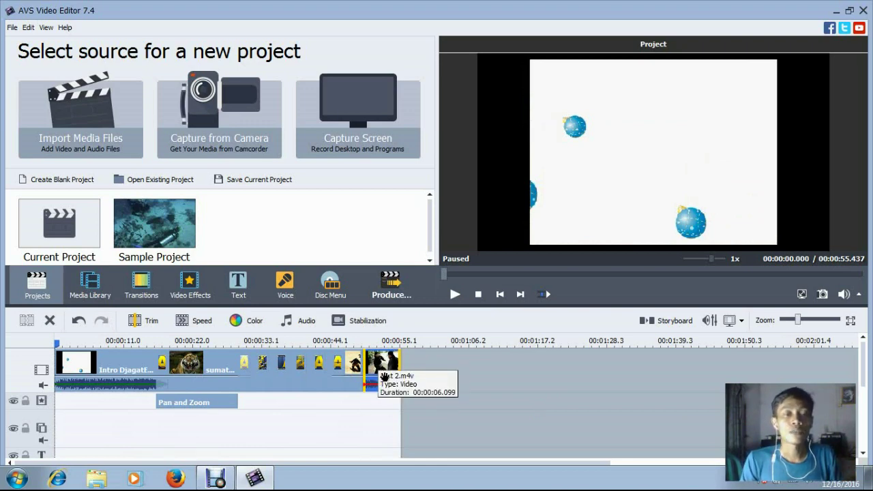
# Step: Try color correction on the silat 2 clip with brightness -2, contrast 100 and gamma -100, and discard the settings
pyautogui.click(384, 377)
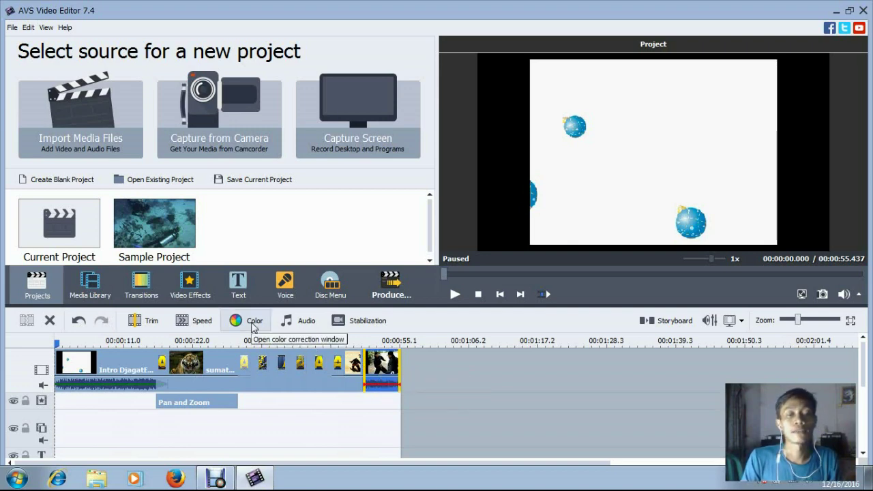
pyautogui.click(252, 325)
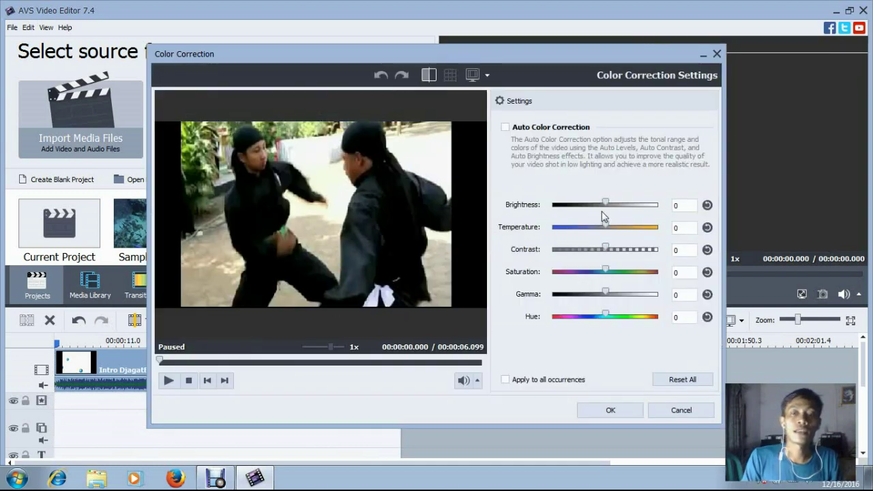
pyautogui.moveTo(618, 204); pyautogui.dragTo(626, 204)
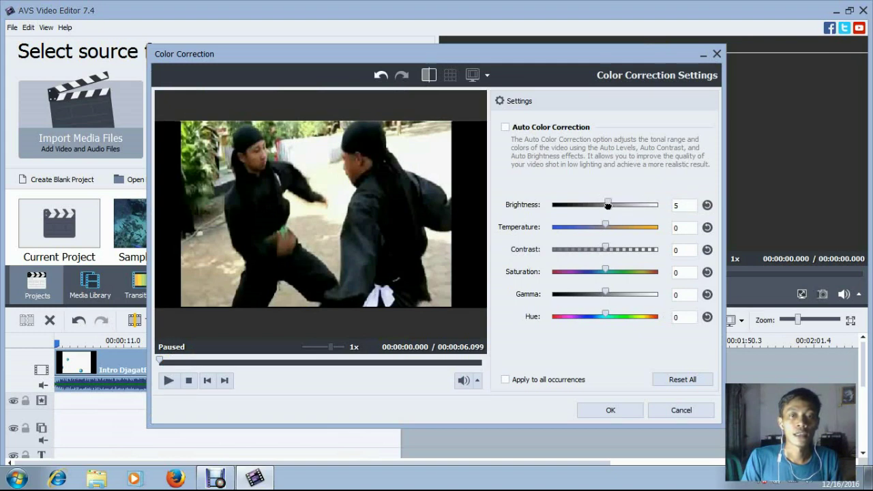
pyautogui.moveTo(608, 206); pyautogui.dragTo(606, 205)
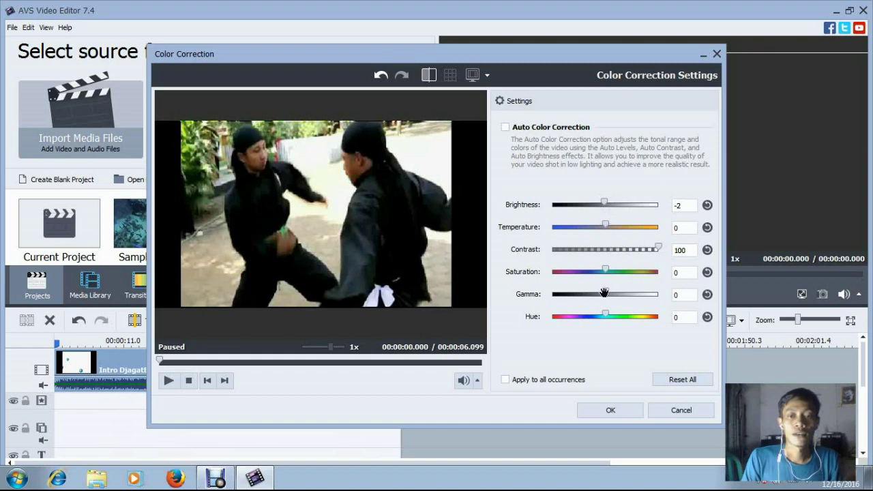
pyautogui.moveTo(606, 292); pyautogui.dragTo(682, 294)
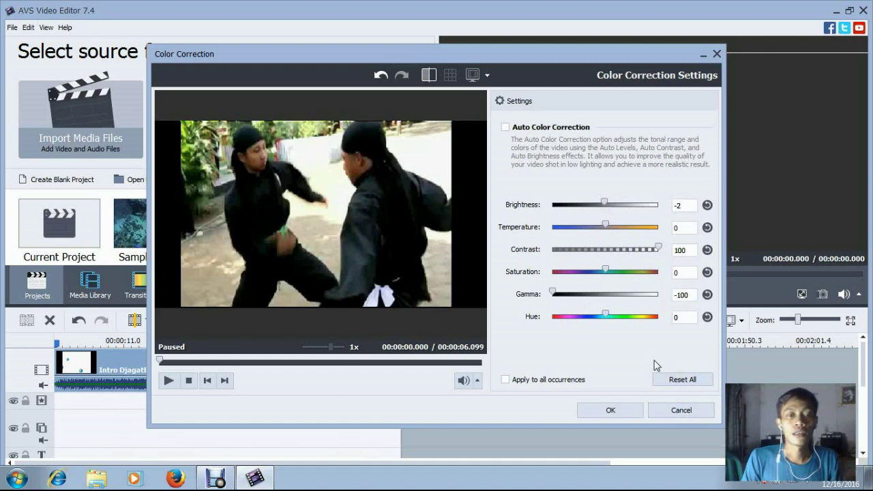
pyautogui.click(679, 410)
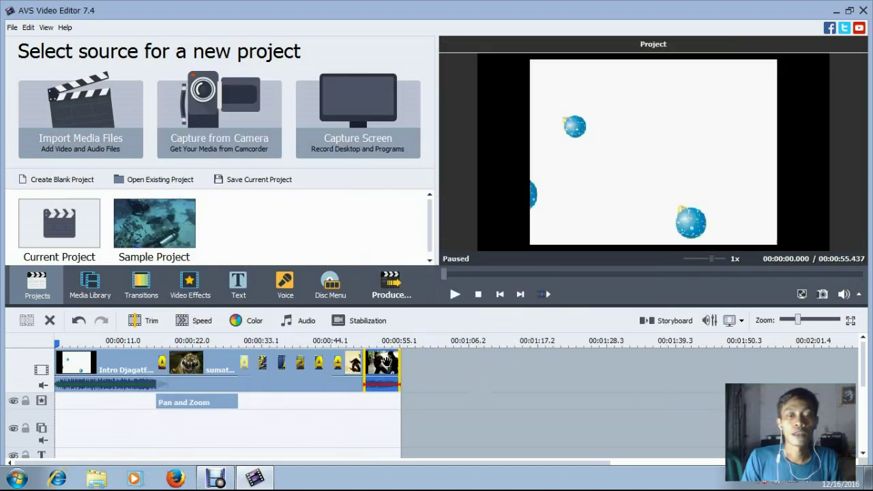
# Step: Try brightness 30 and contrast 12 in the silat 2 clip's color correction, and discard the settings
pyautogui.click(257, 320)
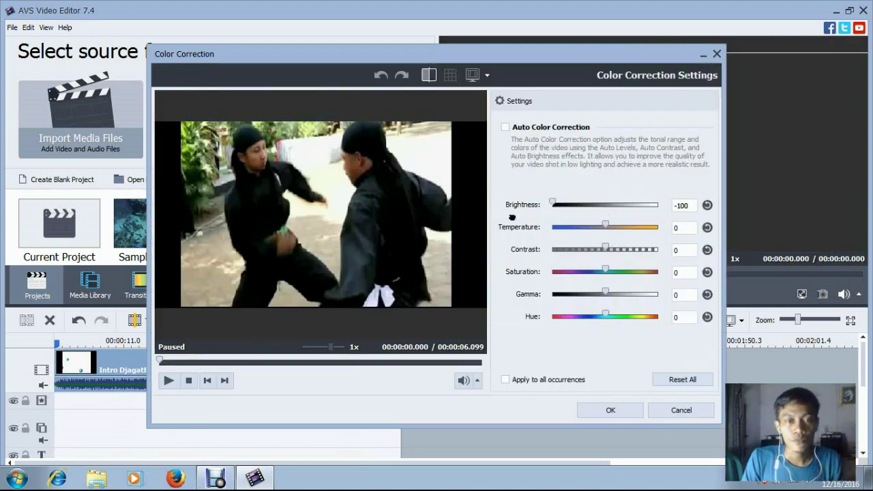
pyautogui.moveTo(553, 204); pyautogui.dragTo(612, 250)
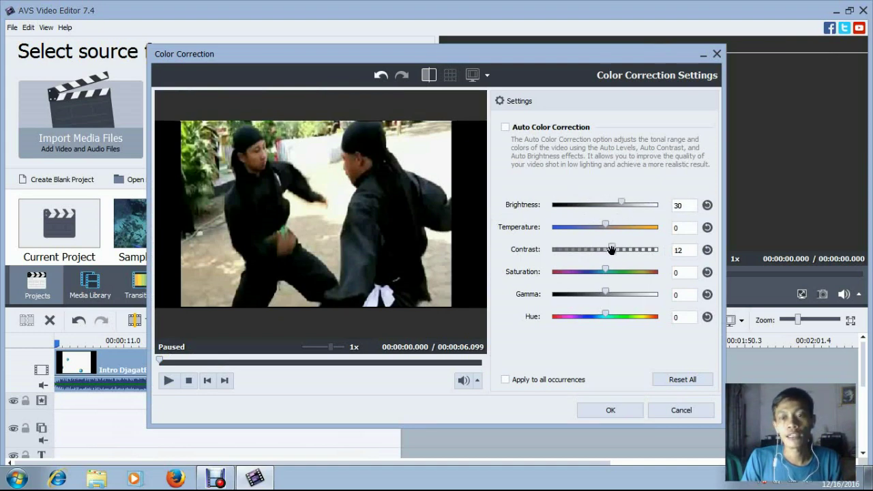
pyautogui.click(682, 410)
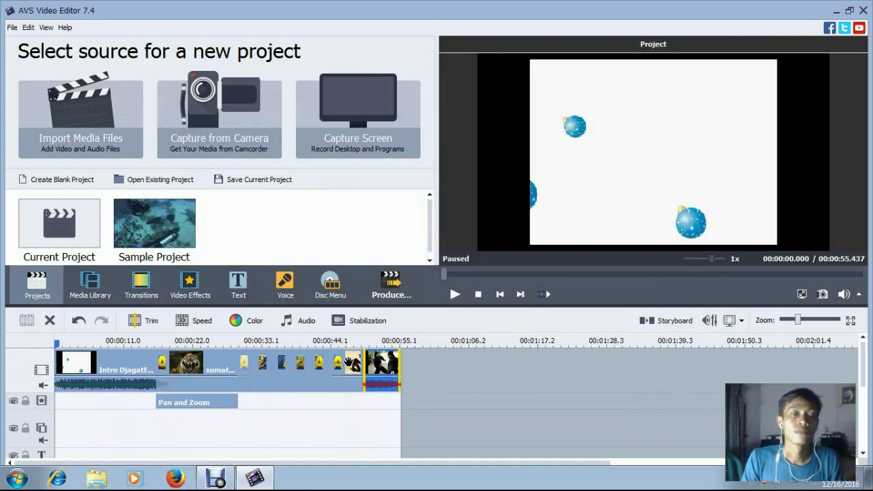
# Step: Mute the silat 2 clip's audio and play the project from the last silat image to check it
pyautogui.rightClick(380, 385)
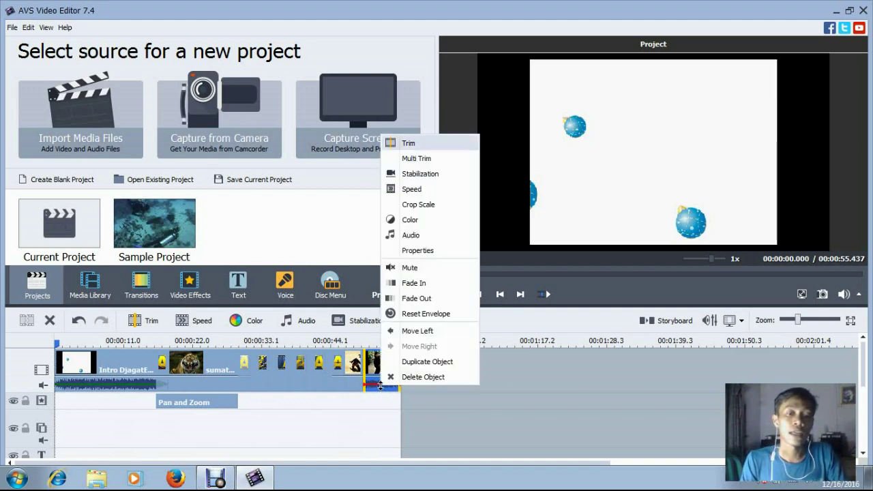
pyautogui.click(418, 268)
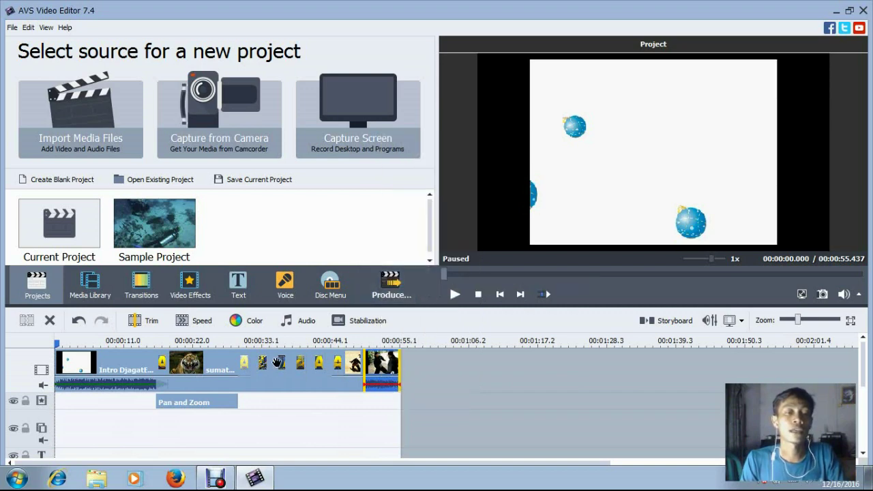
pyautogui.moveTo(57, 342); pyautogui.dragTo(351, 340)
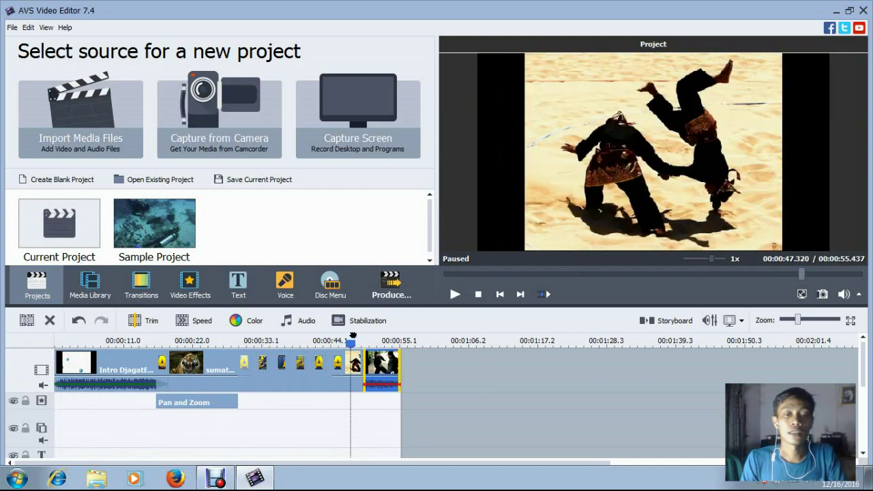
pyautogui.click(455, 294)
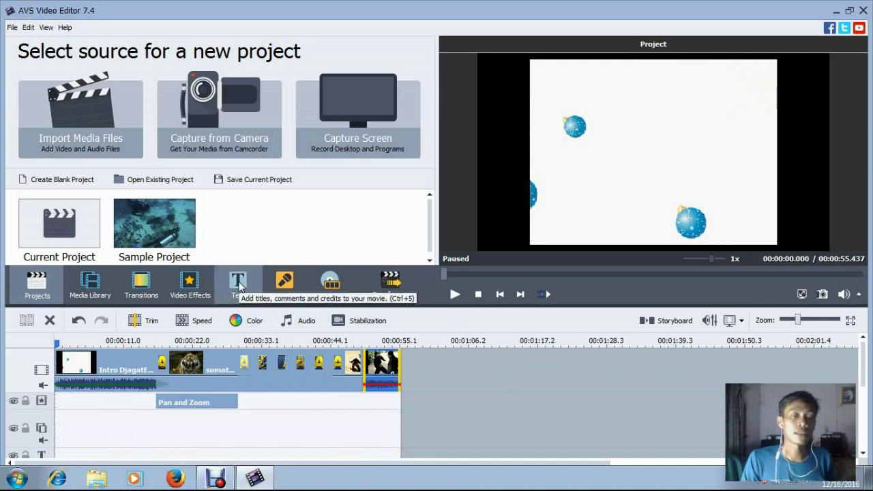
# Step: Add the Tropic text preset at the start of the text track and extend it to the end of the project
pyautogui.click(243, 285)
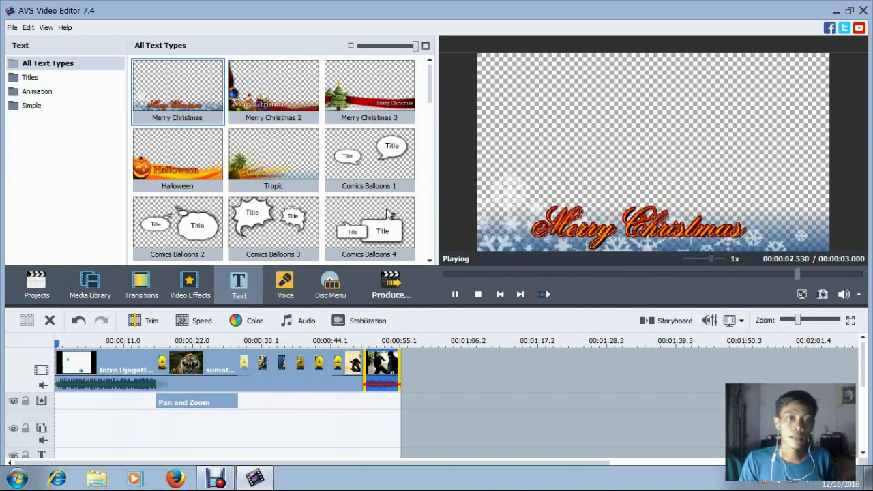
pyautogui.click(258, 180)
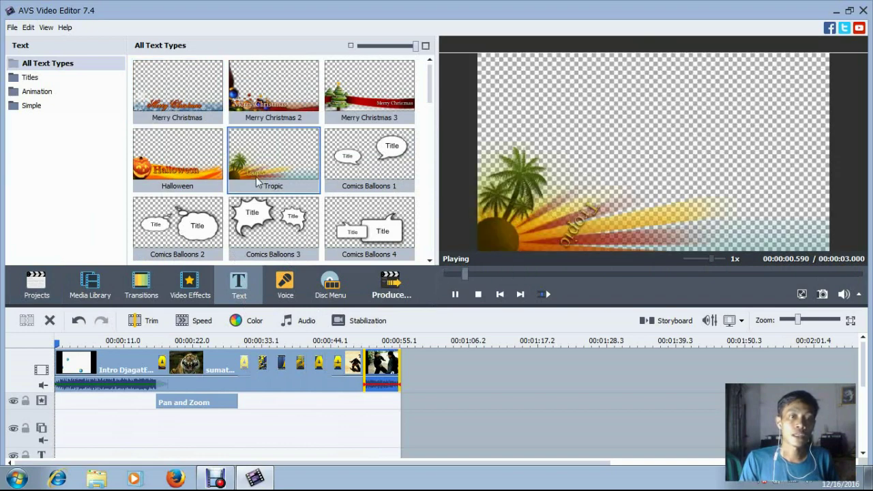
pyautogui.moveTo(252, 177); pyautogui.dragTo(61, 461)
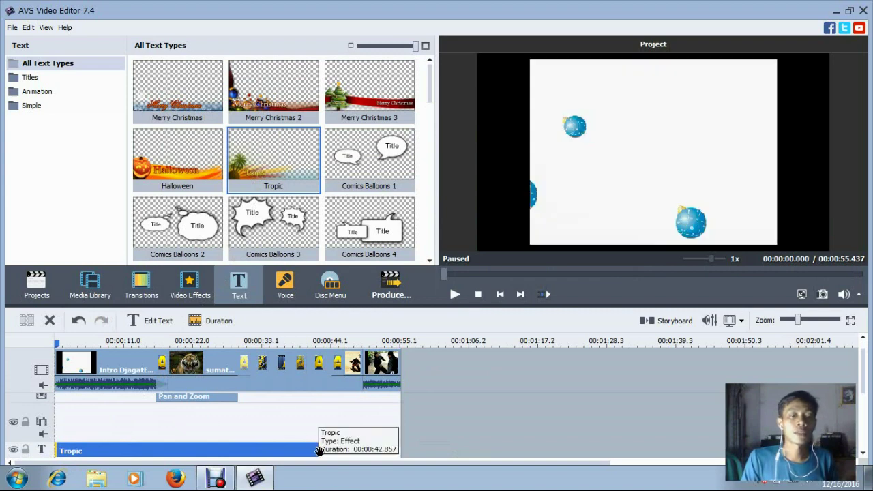
pyautogui.moveTo(322, 451); pyautogui.dragTo(401, 448)
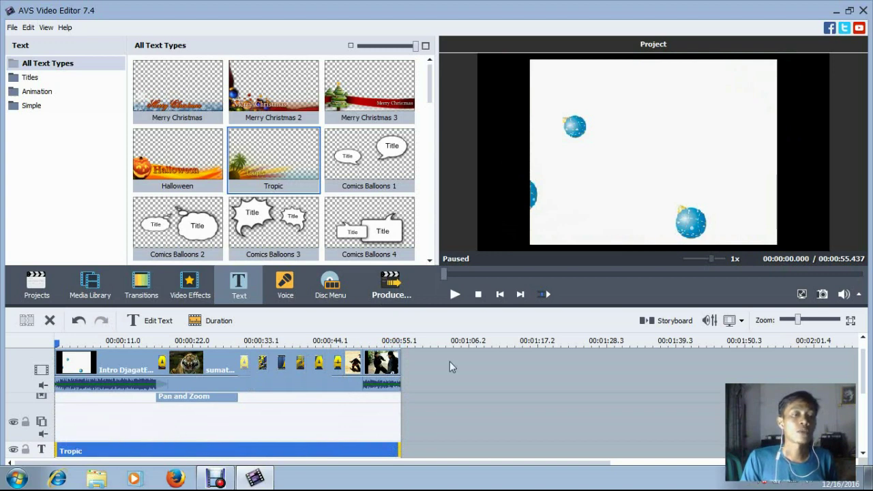
pyautogui.rightClick(70, 449)
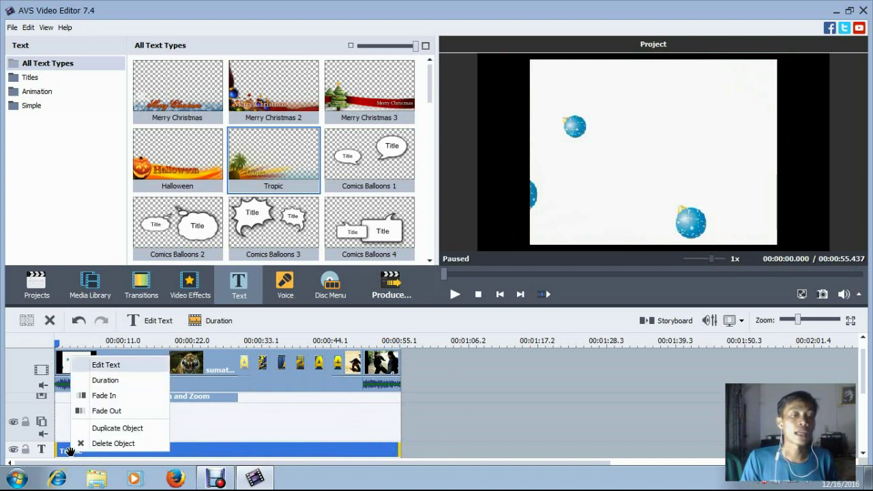
pyautogui.click(106, 366)
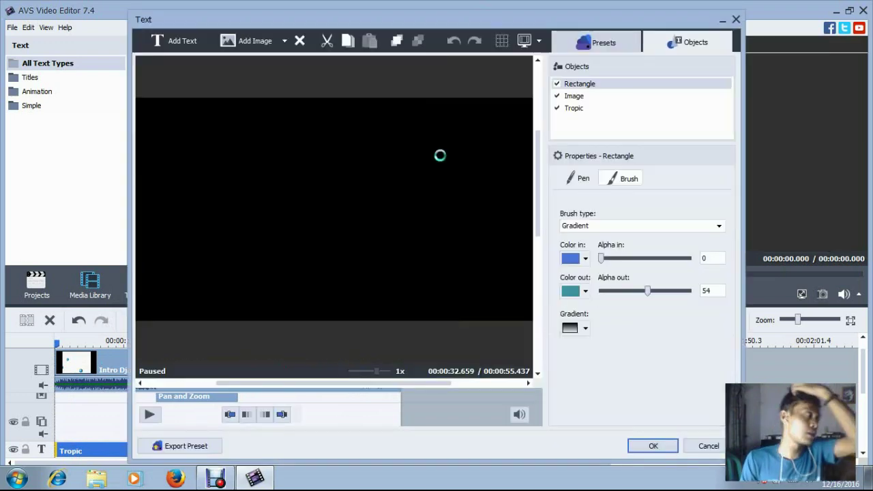
pyautogui.click(260, 295)
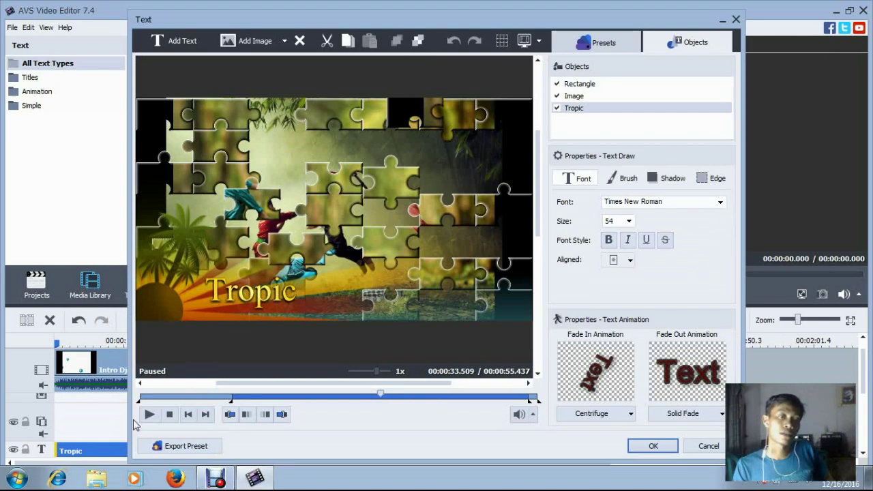
pyautogui.click(709, 446)
# Step: Edit the Tropic text object and replace its title wording with "Expose"
pyautogui.rightClick(69, 450)
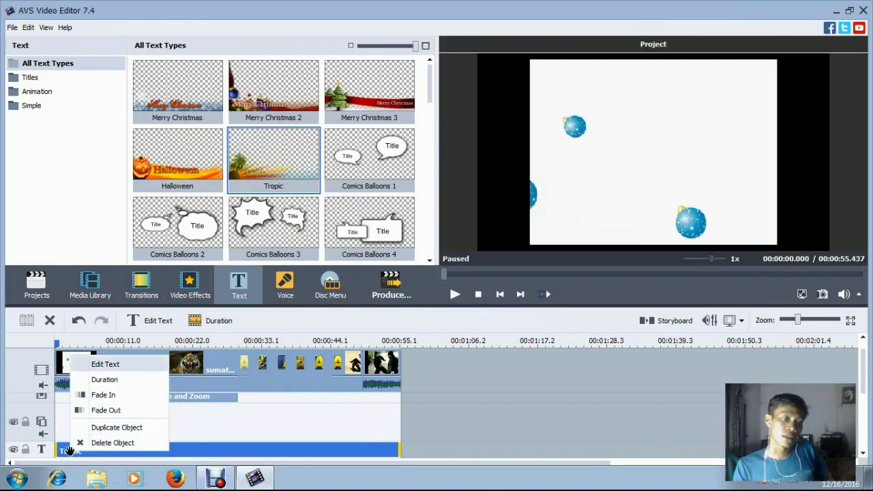
pyautogui.click(111, 369)
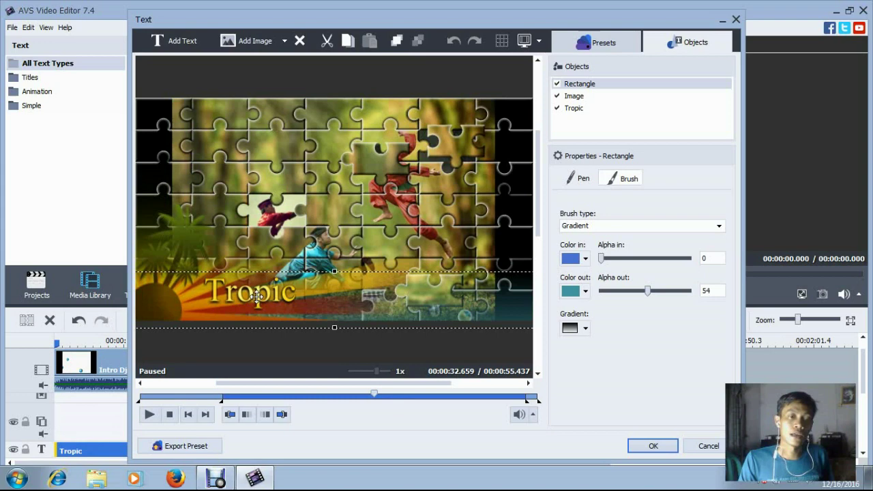
pyautogui.click(257, 295)
pyautogui.rightClick(256, 295)
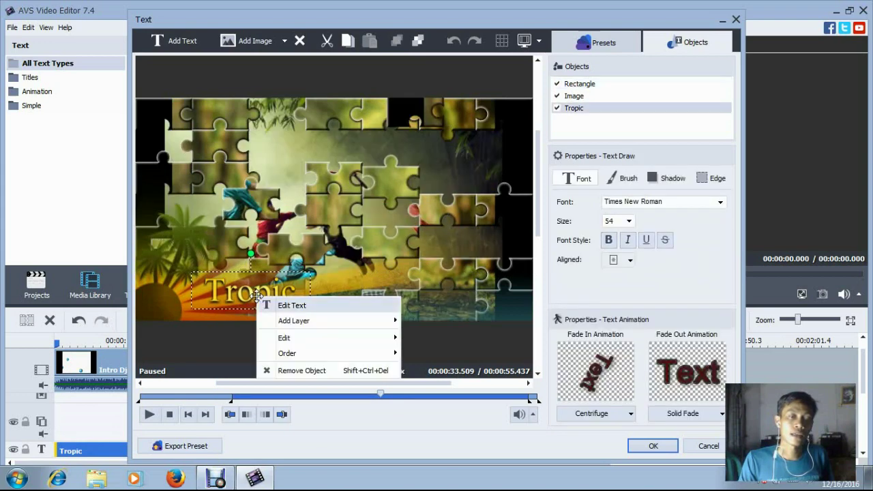
pyautogui.click(292, 305)
pyautogui.press('Home')
pyautogui.hotkey('shift', 'Right')
pyautogui.hotkey('shift', 'Right')
pyautogui.hotkey('shift', 'Right')
pyautogui.hotkey('shift', 'Right')
pyautogui.hotkey('shift', 'Right')
pyautogui.hotkey('shift', 'Right')
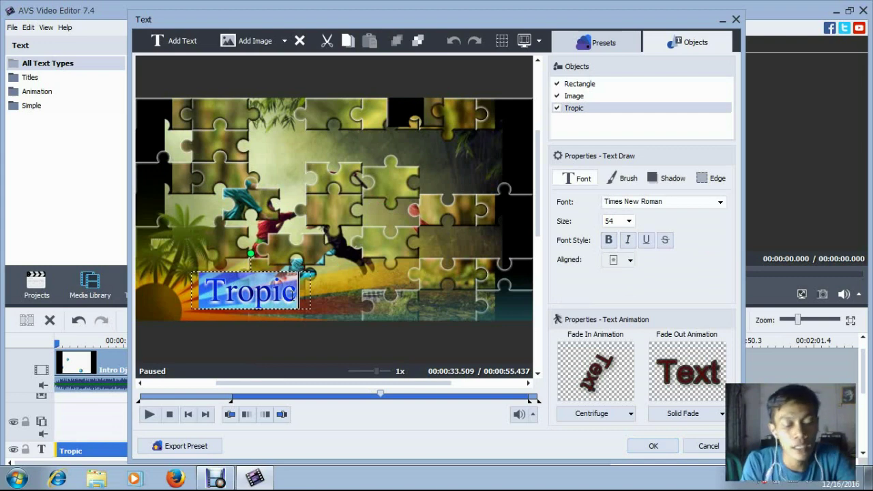
pyautogui.write('Expose')
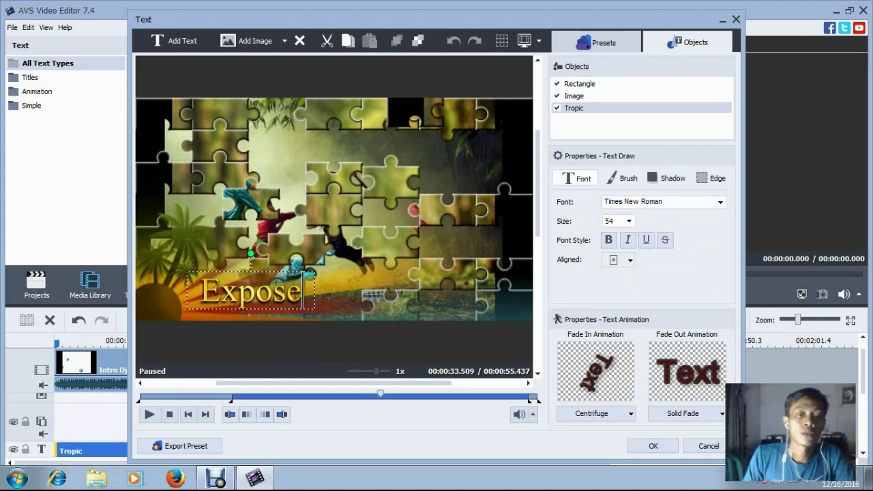
# Step: Try font sizes 12, 24 and 72 on the Expose title
pyautogui.hotkey('shift', 'Left')
pyautogui.hotkey('shift', 'Left')
pyautogui.hotkey('shift', 'Left')
pyautogui.hotkey('shift', 'Left')
pyautogui.hotkey('shift', 'Left')
pyautogui.hotkey('shift', 'Left')
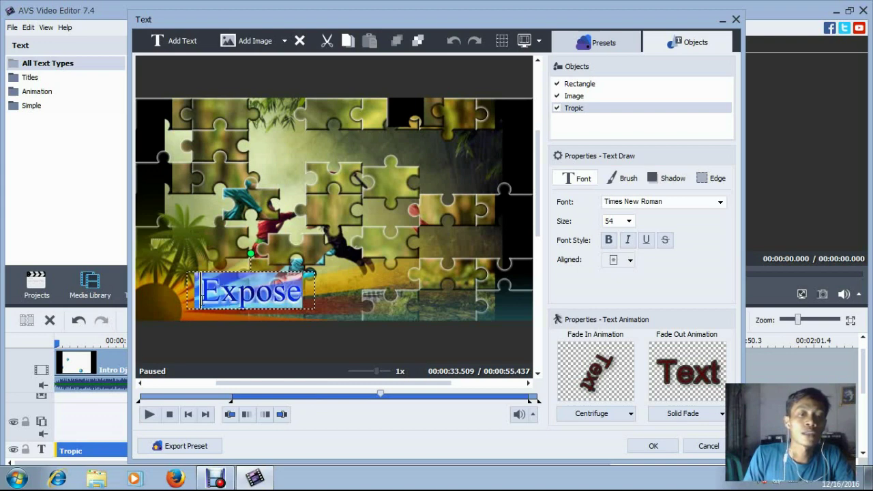
pyautogui.click(630, 222)
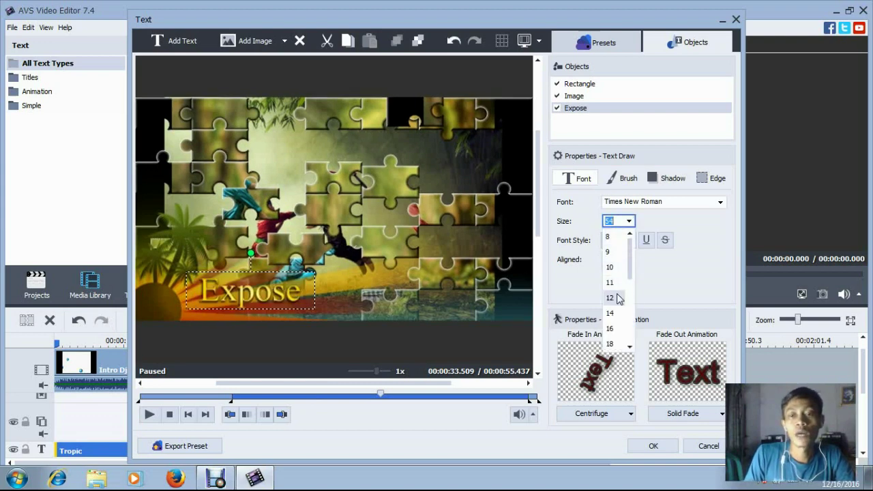
pyautogui.click(622, 288)
pyautogui.click(629, 221)
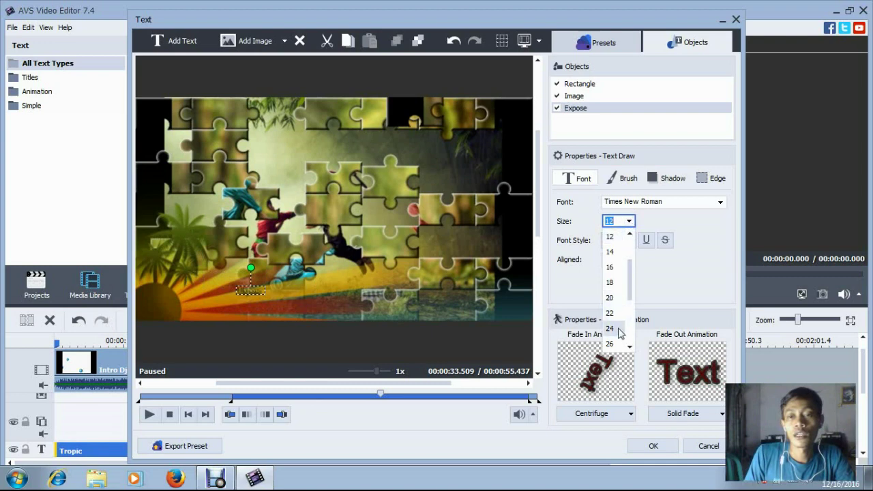
pyautogui.click(622, 325)
pyautogui.click(629, 222)
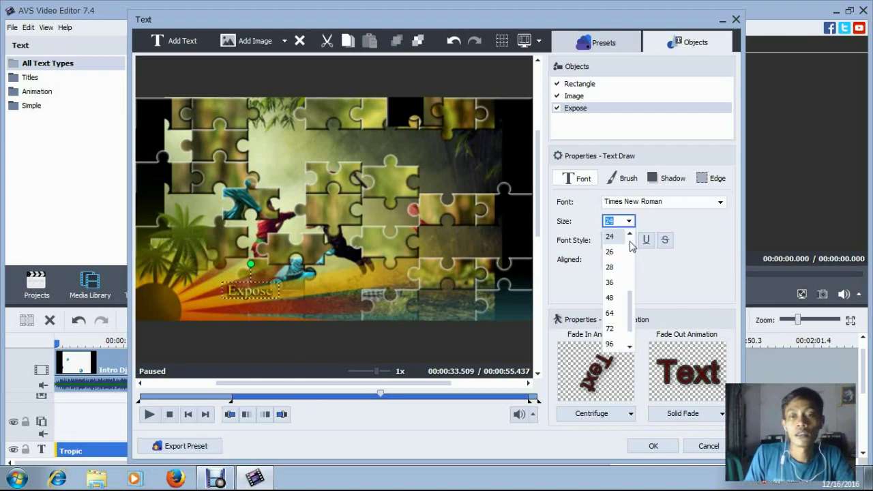
pyautogui.click(616, 337)
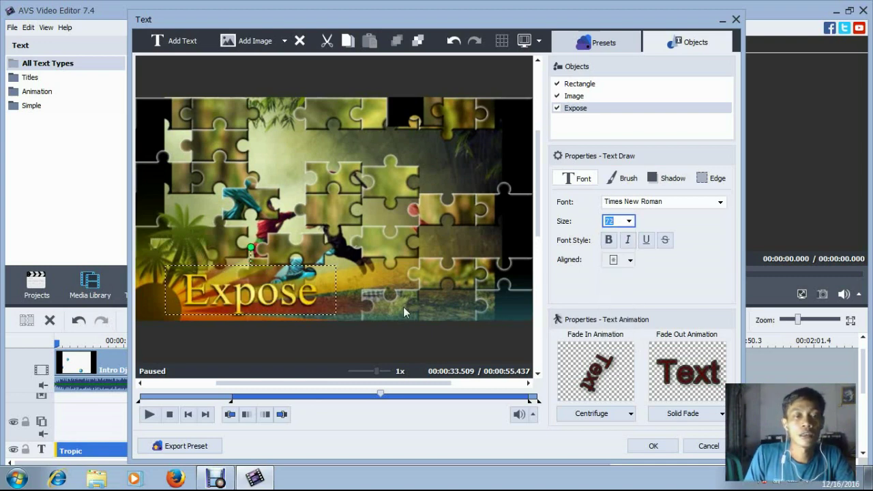
# Step: Set the Expose title's font size to 48, move it closer to the sun graphic, and apply the text changes
pyautogui.click(629, 222)
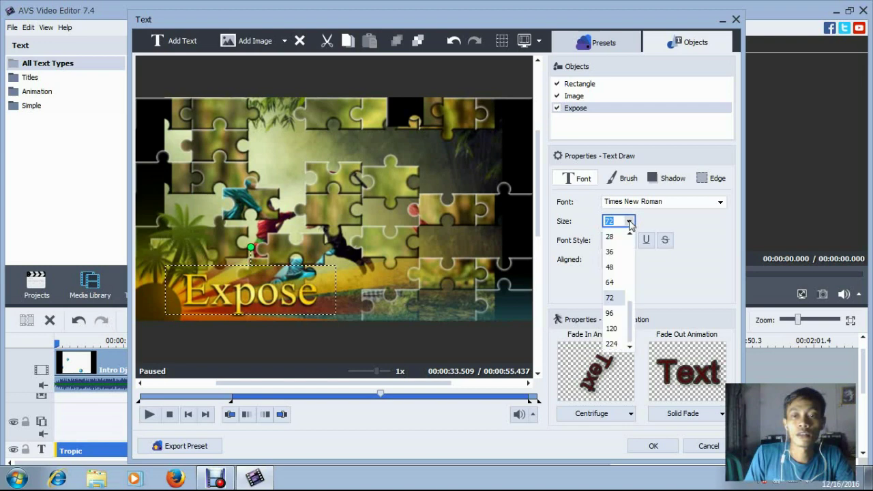
pyautogui.click(613, 266)
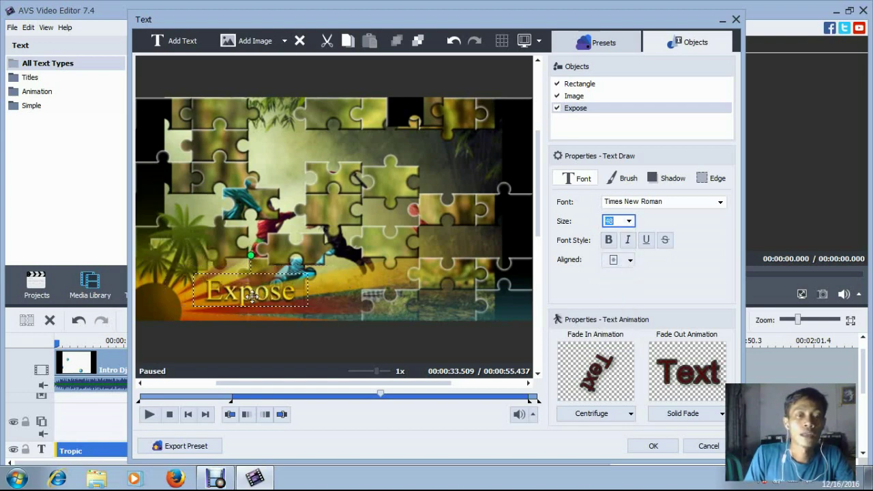
pyautogui.moveTo(252, 294); pyautogui.dragTo(208, 302)
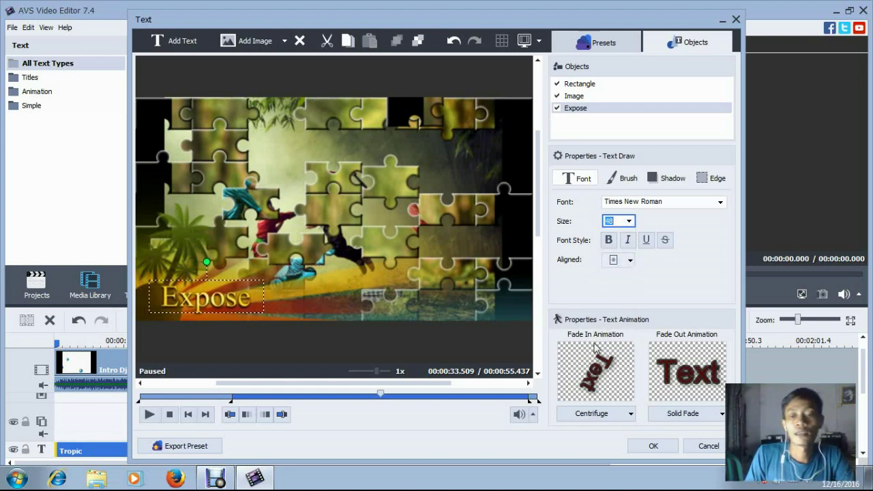
pyautogui.click(654, 446)
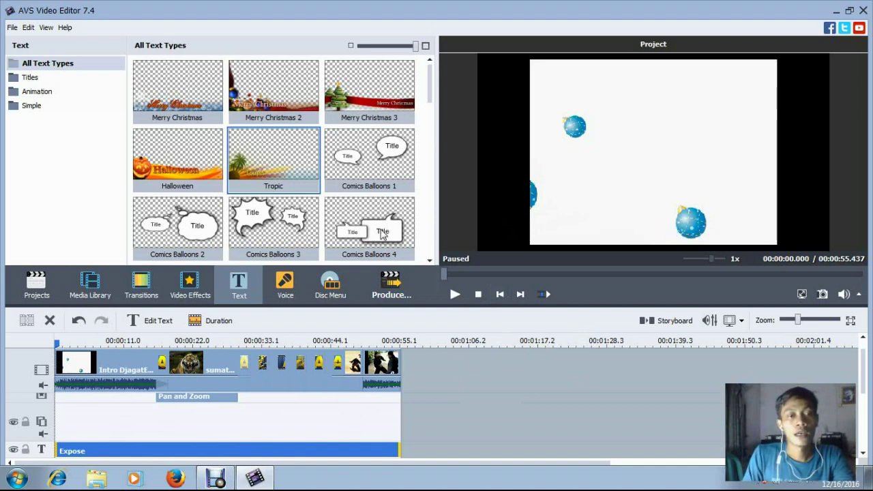
# Step: Import the gombel i cut video from My Pictures without saving the project, and place it after the silat 2 clip on the timeline
pyautogui.click(41, 281)
pyautogui.click(104, 130)
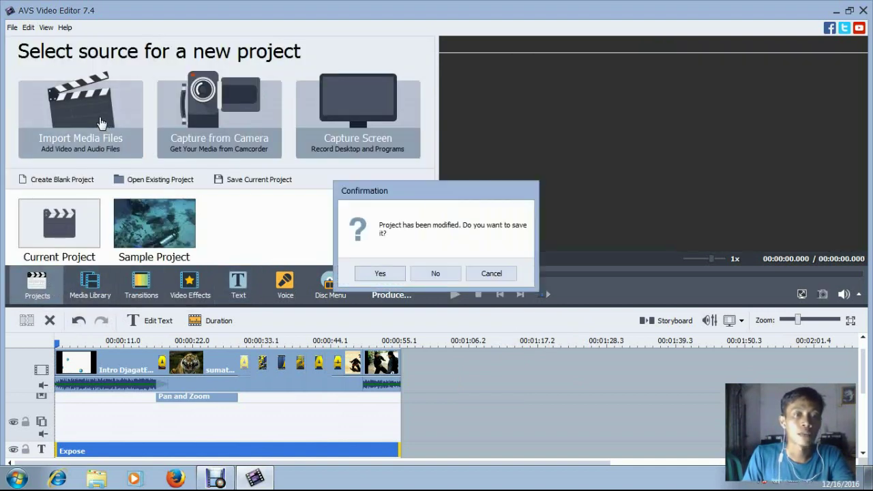
pyautogui.click(491, 274)
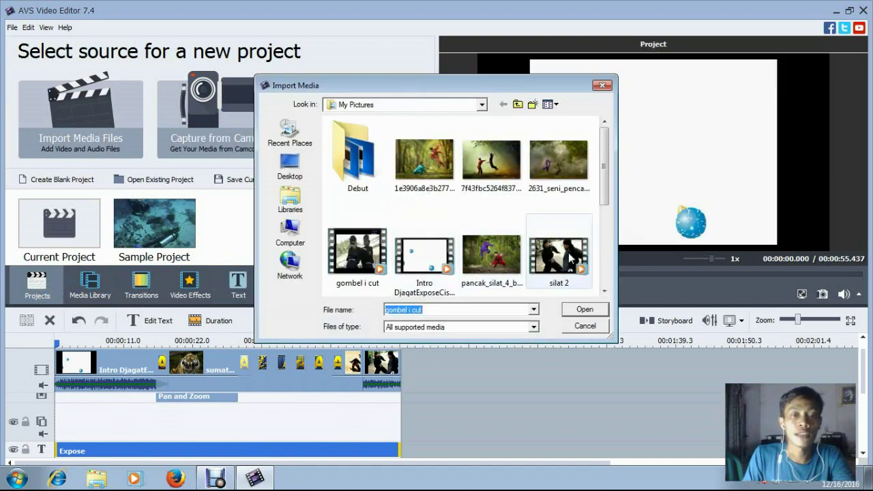
pyautogui.click(362, 262)
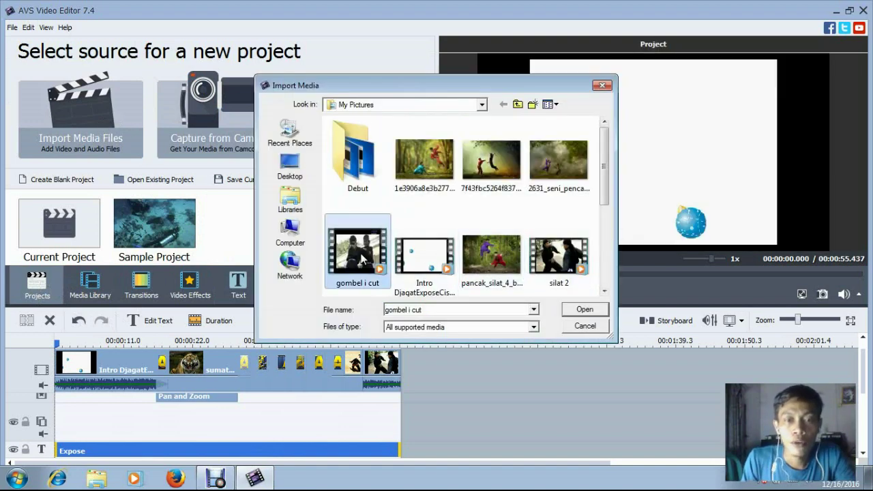
pyautogui.click(585, 309)
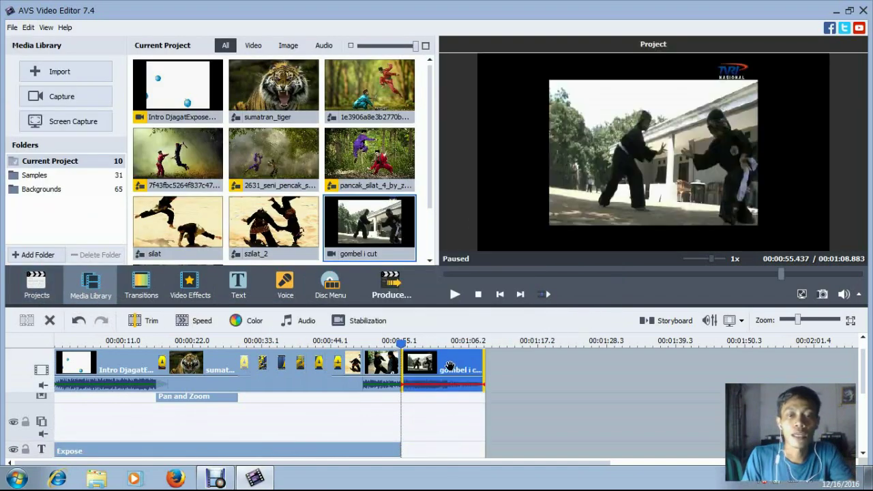
# Step: Mute the gombel i cut clip's audio, playing the clip before and after the change to check it
pyautogui.click(455, 294)
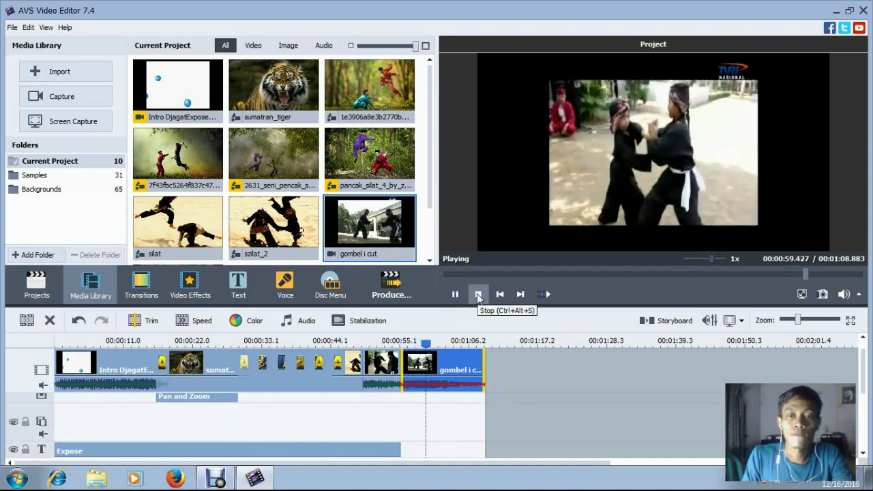
pyautogui.click(478, 295)
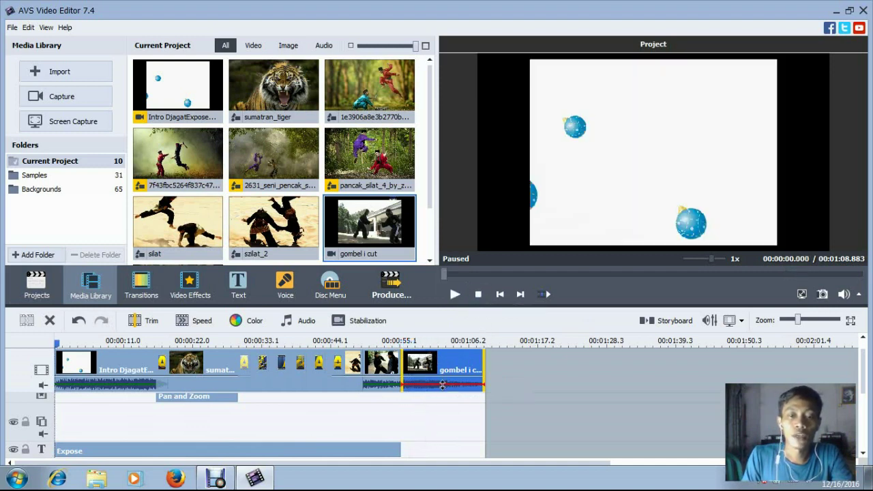
pyautogui.rightClick(442, 385)
pyautogui.click(480, 270)
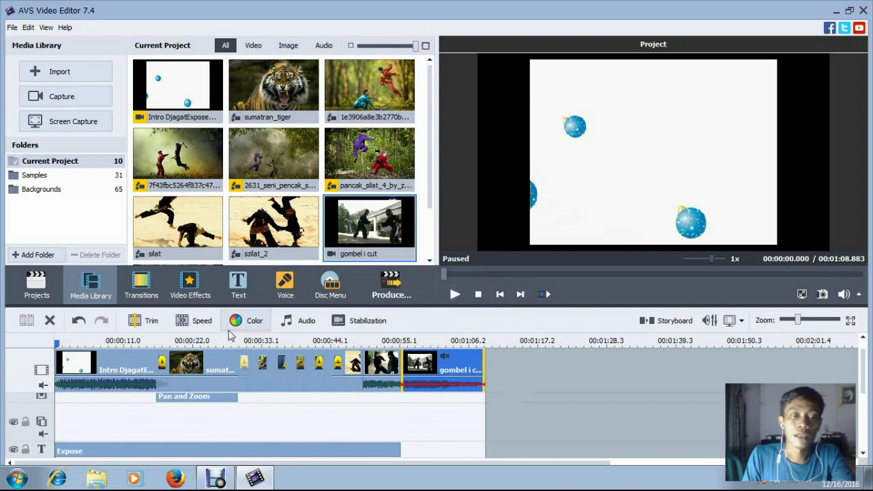
pyautogui.moveTo(57, 342); pyautogui.dragTo(380, 342)
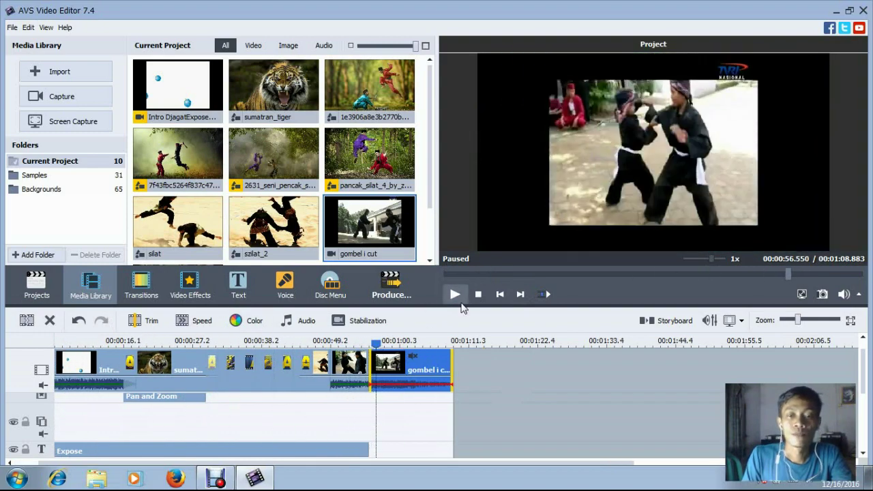
pyautogui.click(454, 294)
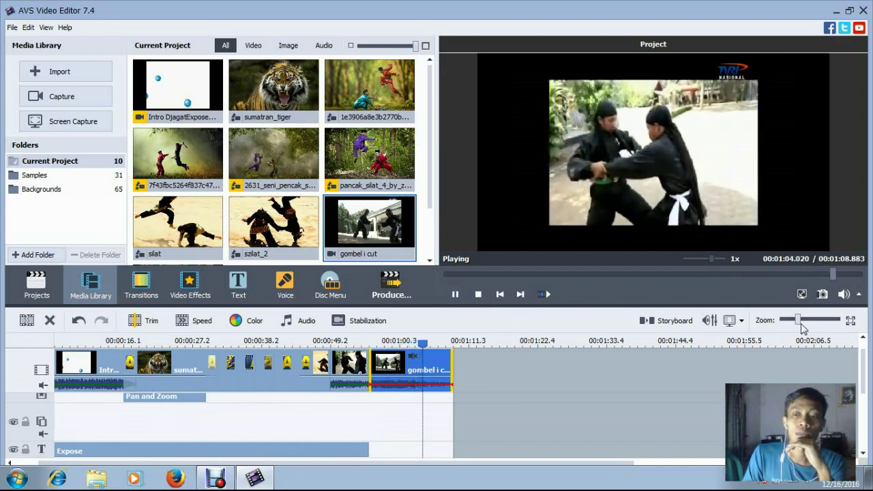
pyautogui.moveTo(798, 320); pyautogui.dragTo(830, 330)
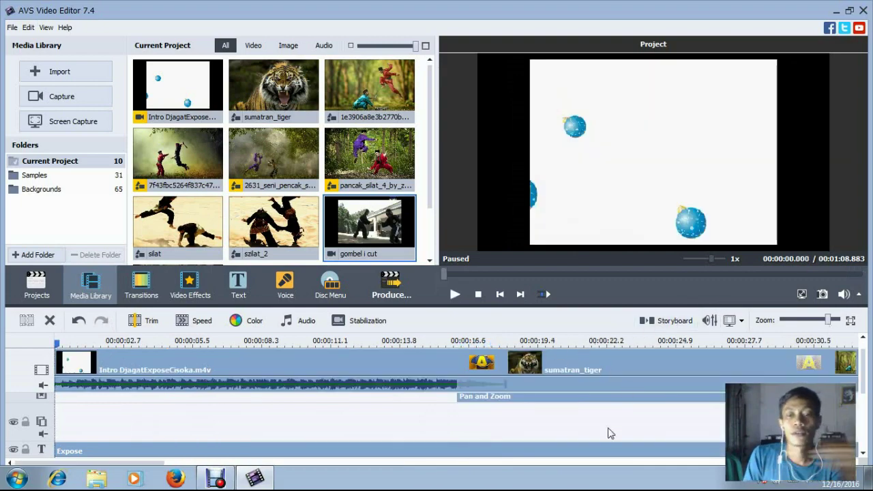
pyautogui.click(251, 462)
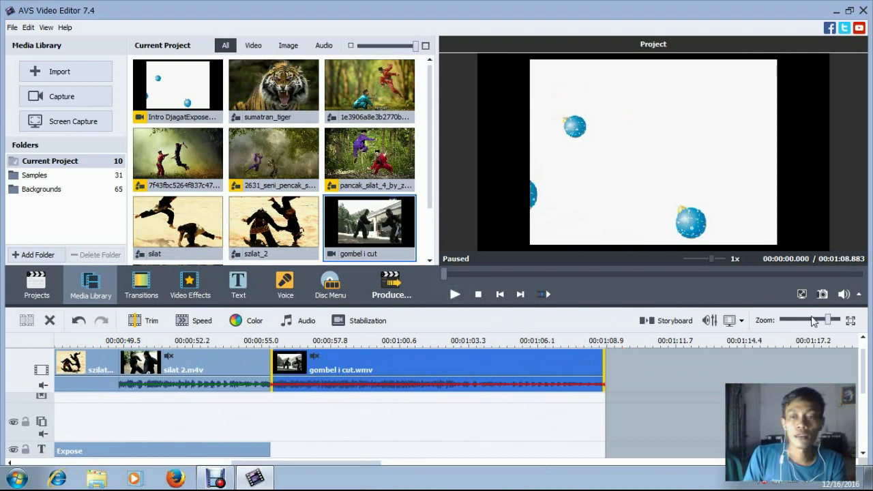
pyautogui.moveTo(814, 322); pyautogui.dragTo(809, 323)
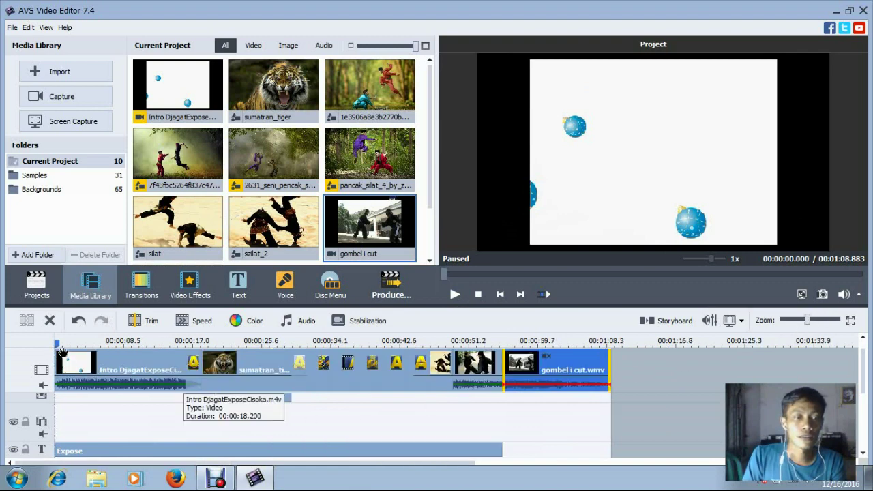
pyautogui.scroll(3, 58, 347)
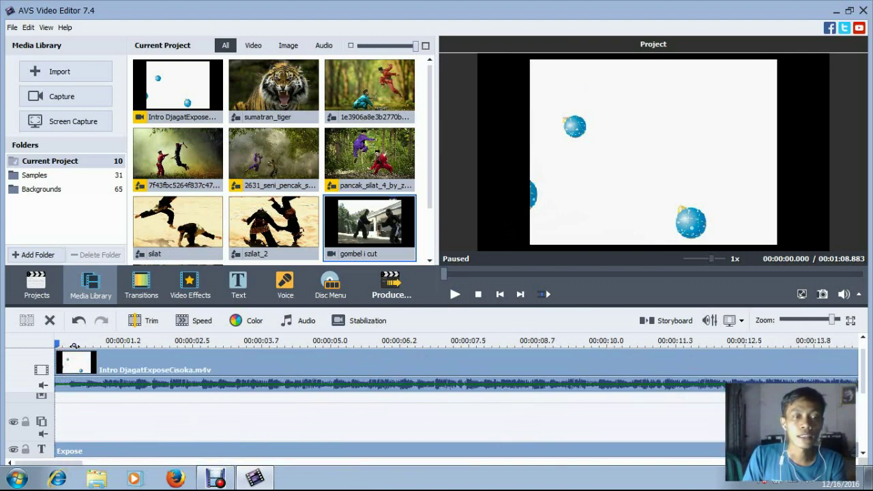
pyautogui.scroll(-3, 58, 348)
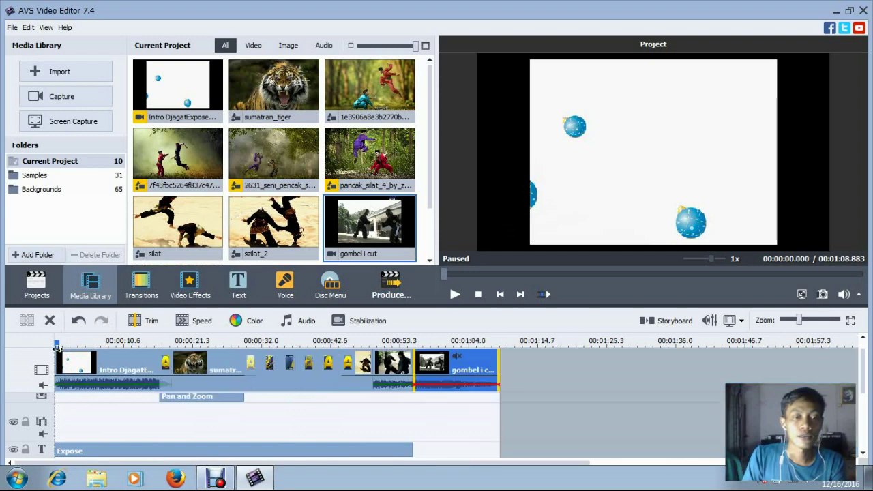
# Step: Split the gombel i cut clip on the timeline at 00:01:02.650 and compare the two resulting parts
pyautogui.moveTo(55, 341); pyautogui.dragTo(460, 356)
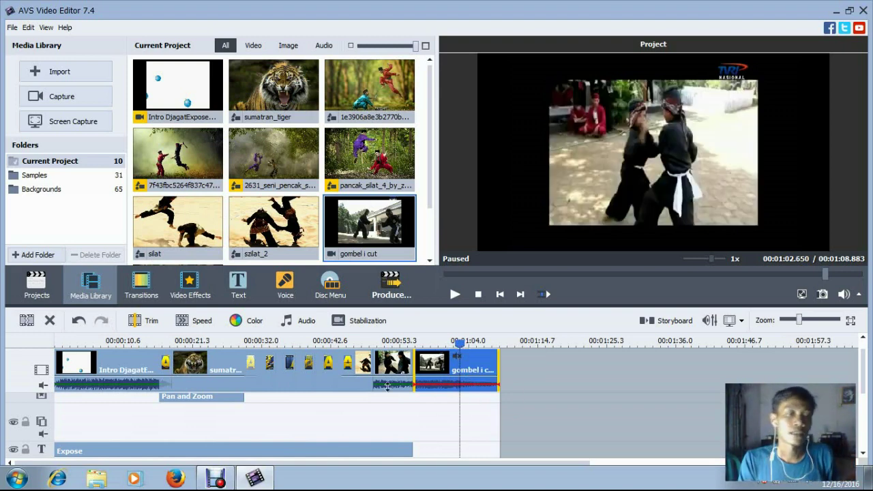
pyautogui.click(26, 322)
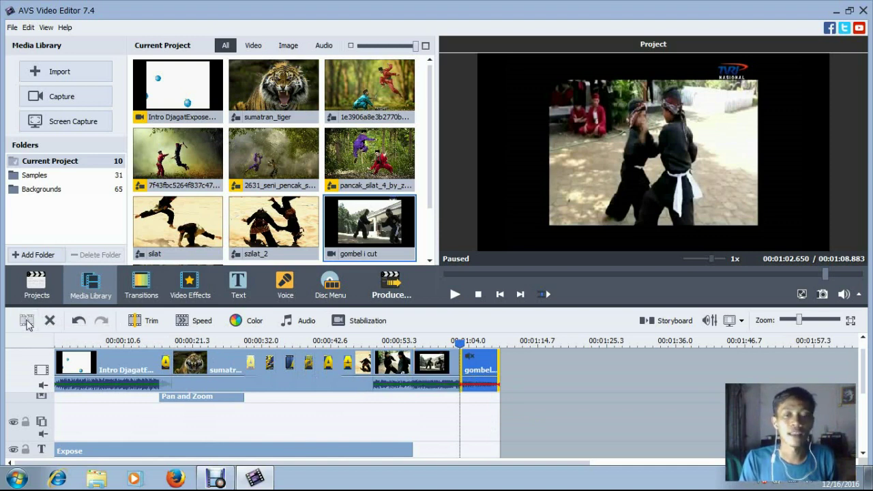
pyautogui.click(437, 365)
pyautogui.click(483, 365)
pyautogui.click(437, 368)
pyautogui.click(477, 367)
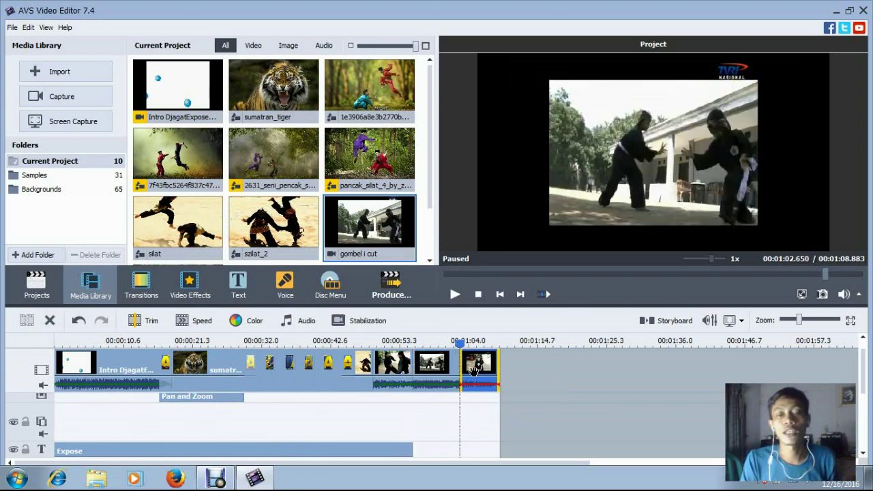
# Step: Delete the second part of the split gombel i cut clip from the timeline
pyautogui.click(439, 370)
pyautogui.click(471, 369)
pyautogui.click(439, 370)
pyautogui.click(483, 373)
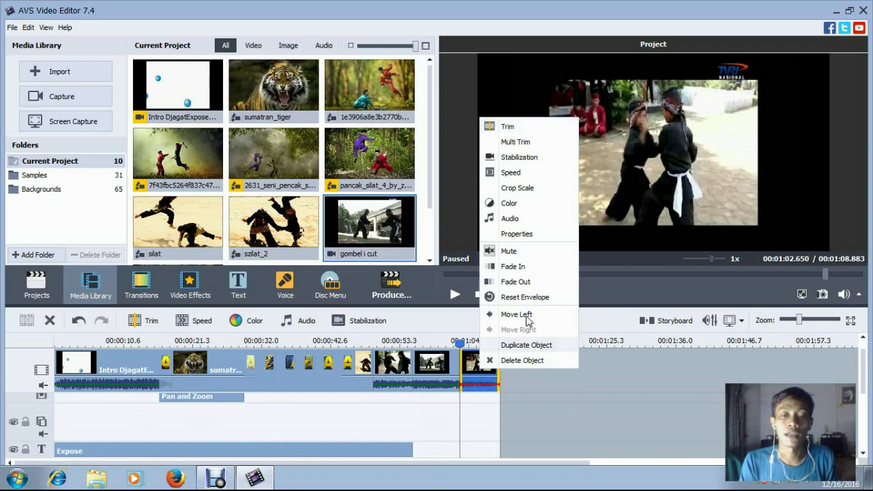
pyautogui.click(525, 367)
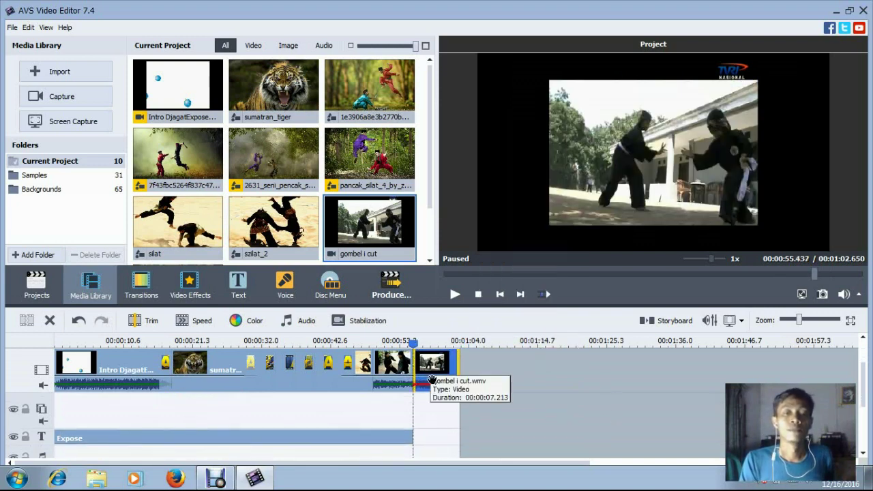
# Step: Place the Black Screen Credits text right after the Expose title and shorten it to end at about 00:01:03.144, near the video's end
pyautogui.click(440, 444)
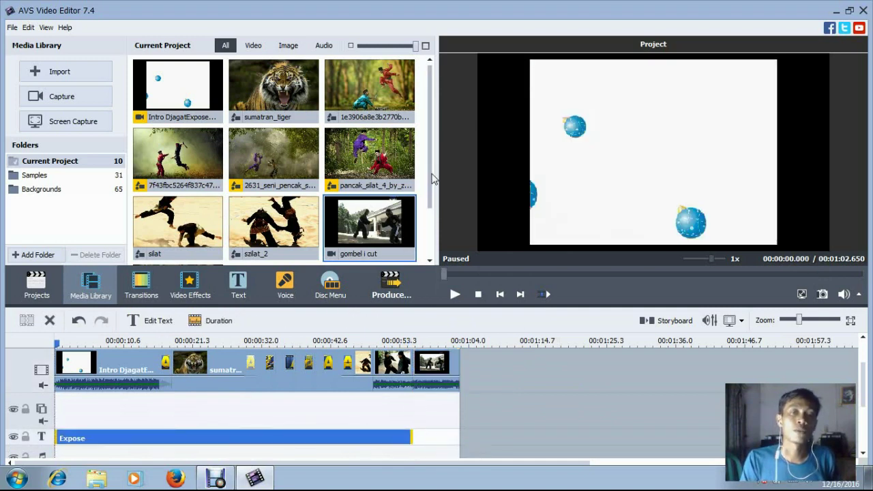
pyautogui.scroll(-2, 431, 184)
pyautogui.scroll(1, 434, 208)
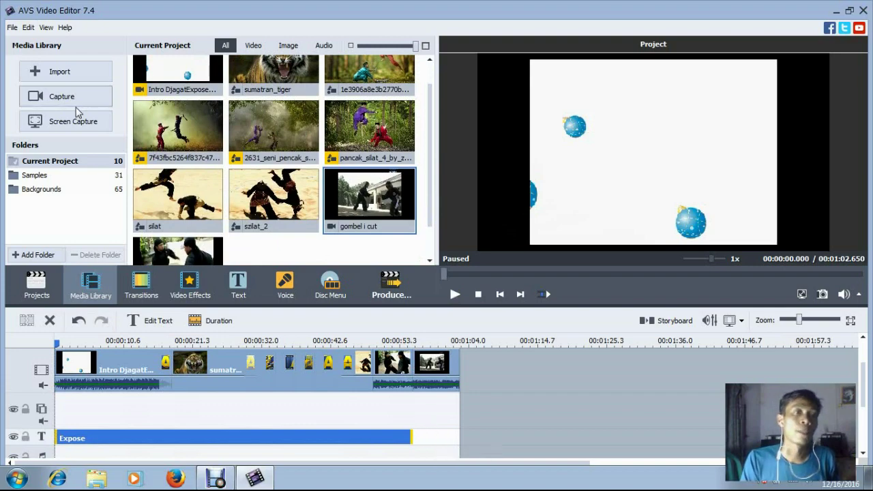
pyautogui.click(238, 287)
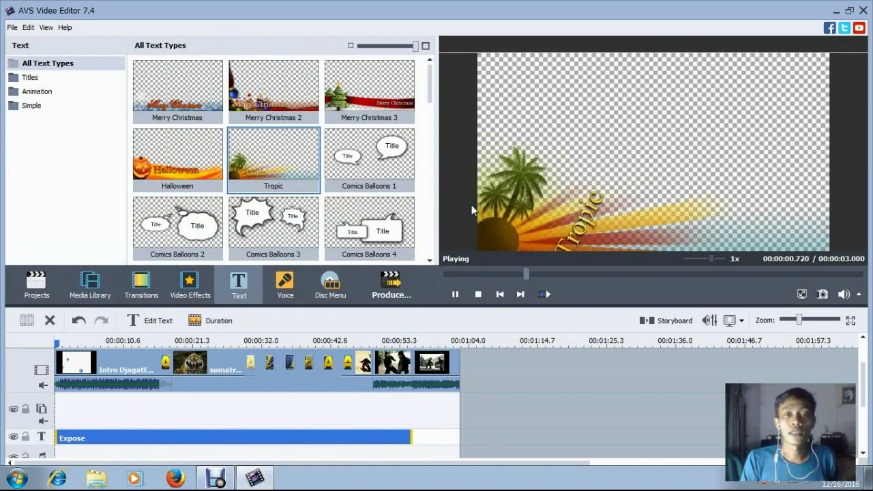
pyautogui.moveTo(431, 93); pyautogui.dragTo(436, 141)
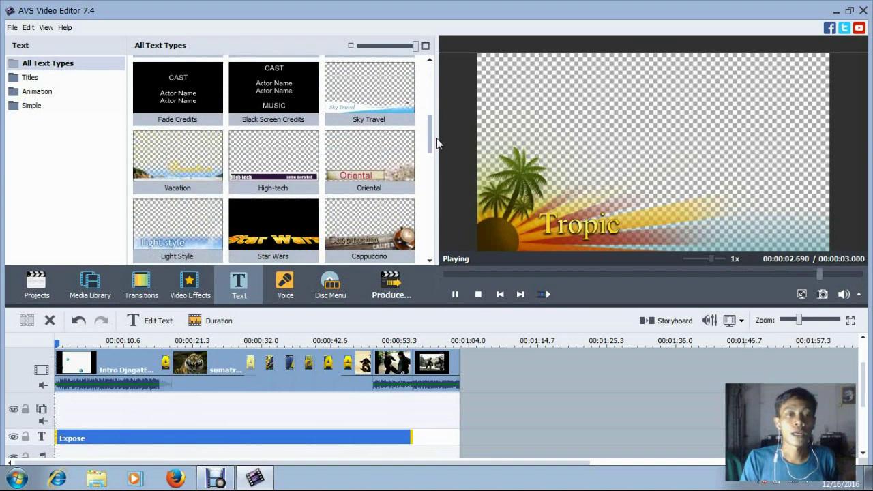
pyautogui.click(288, 106)
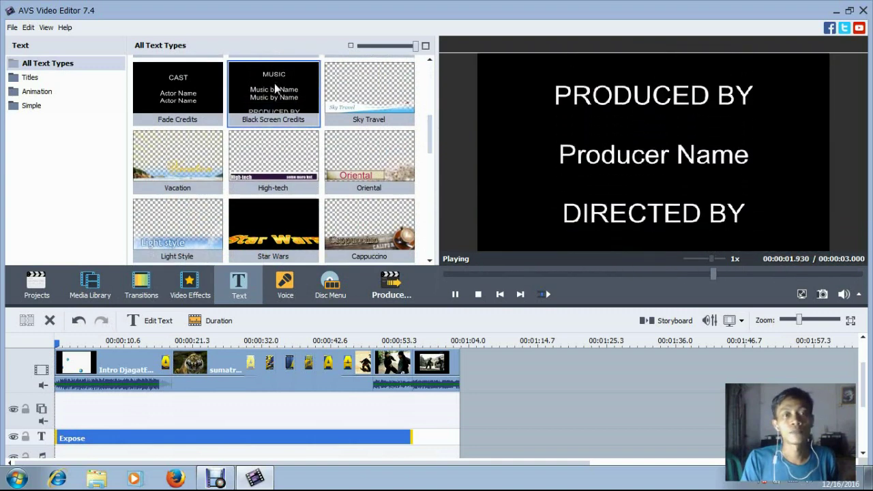
pyautogui.moveTo(370, 295); pyautogui.dragTo(425, 431)
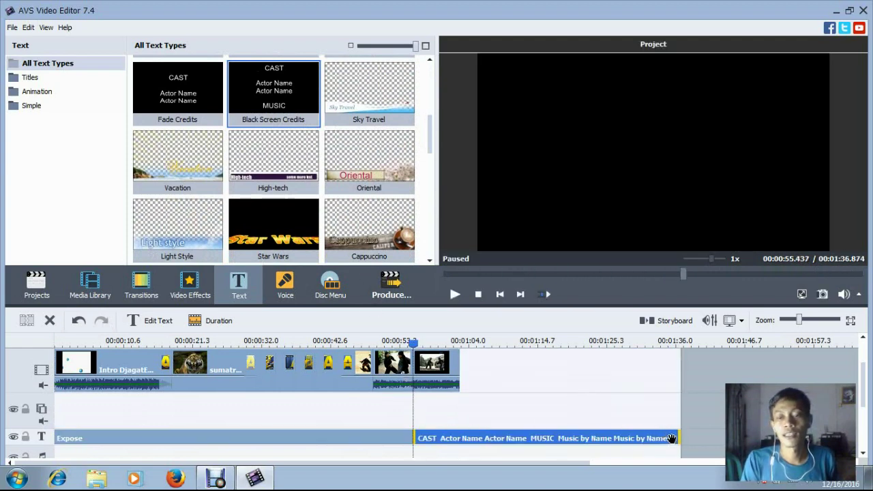
pyautogui.moveTo(677, 437); pyautogui.dragTo(470, 452)
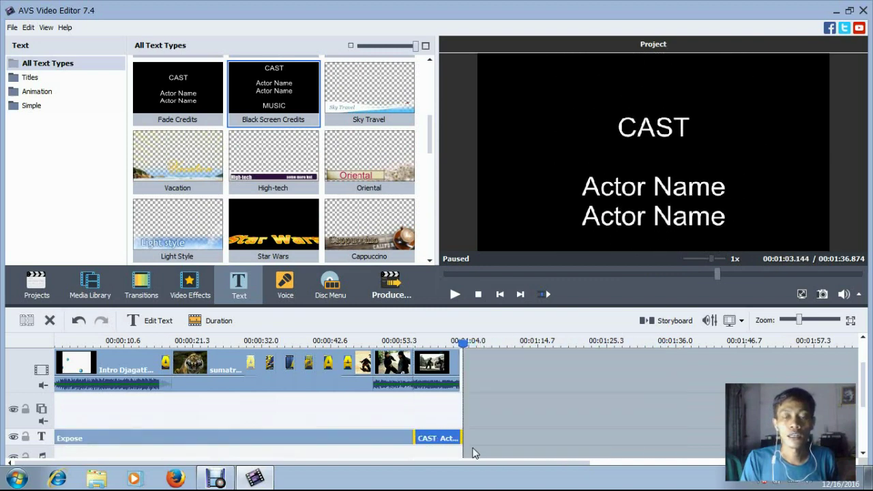
# Step: Open the credits text for editing and delete all of its placeholder cast, music, producer and director lines
pyautogui.rightClick(431, 439)
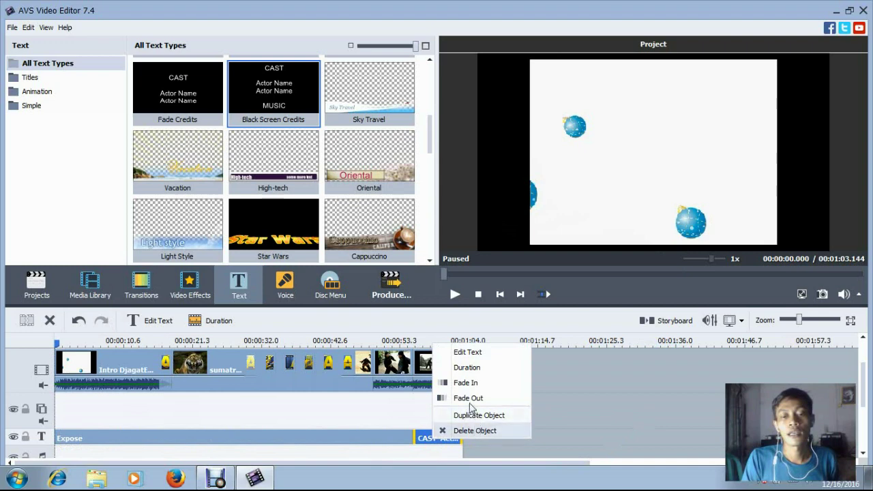
pyautogui.click(463, 354)
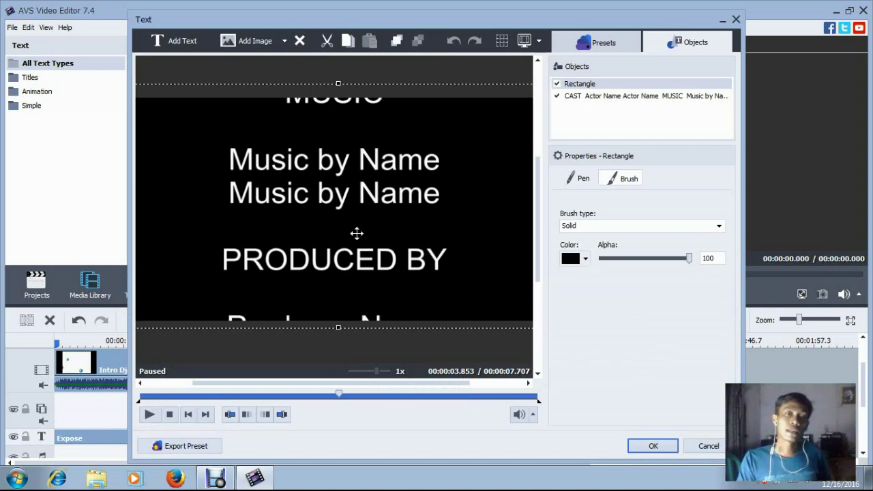
pyautogui.rightClick(343, 194)
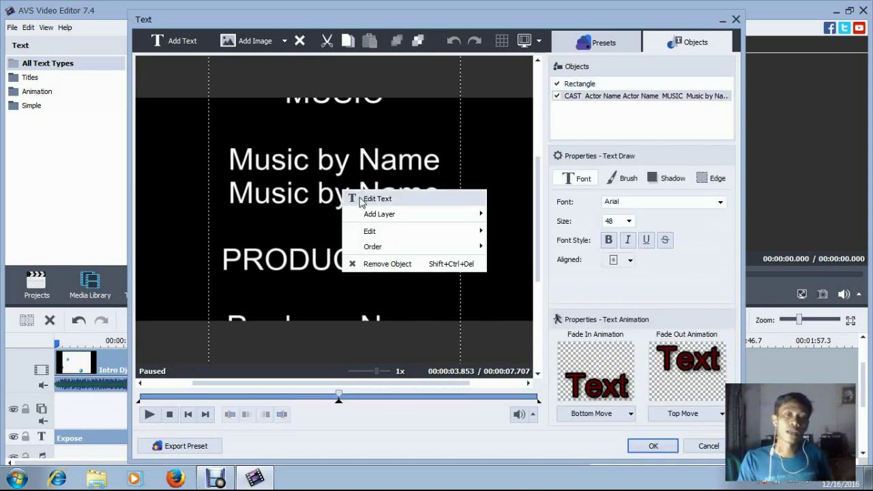
pyautogui.click(362, 199)
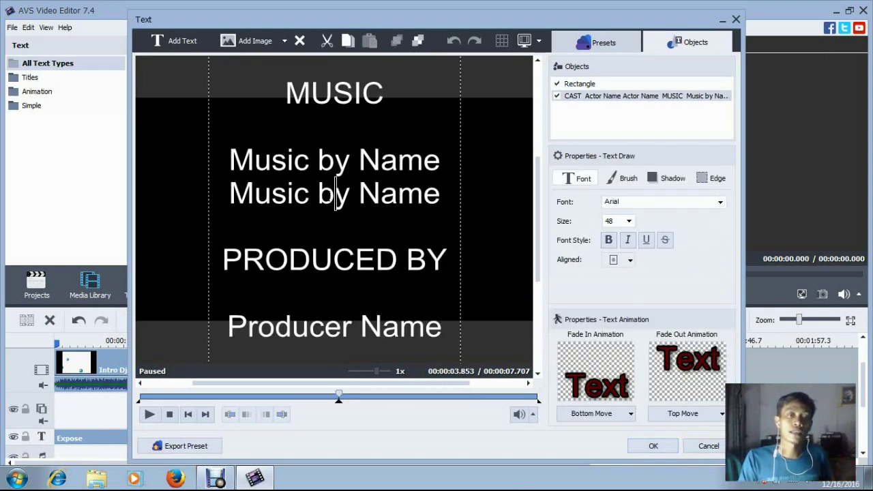
pyautogui.moveTo(335, 198); pyautogui.dragTo(258, 94)
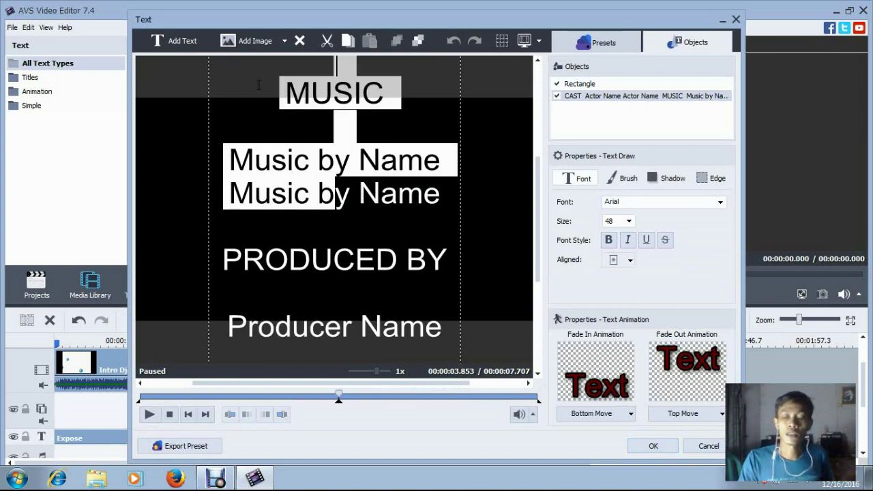
pyautogui.press('Delete')
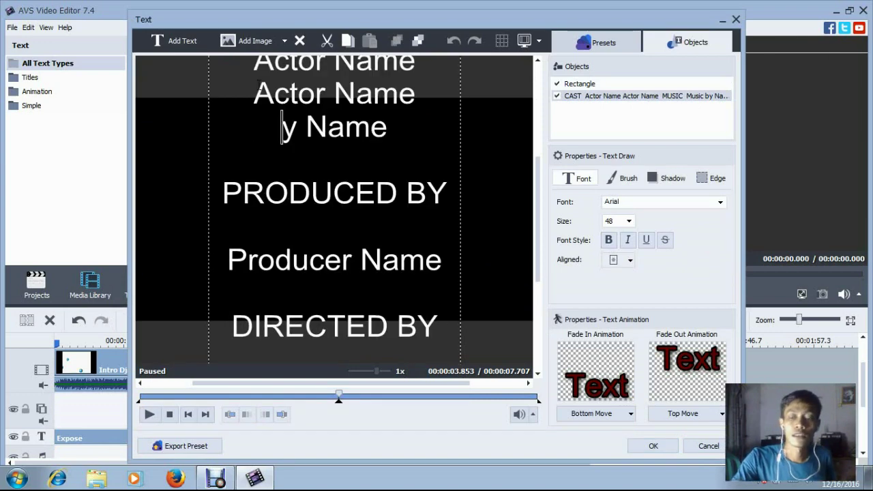
pyautogui.press('Delete')
pyautogui.press('Delete')
pyautogui.press('Delete')
pyautogui.press('Delete')
pyautogui.press('Delete')
pyautogui.press('Delete')
pyautogui.press('Delete')
pyautogui.press('Delete')
pyautogui.press('Delete')
pyautogui.press('Delete')
pyautogui.press('Delete')
pyautogui.press('Delete')
pyautogui.press('Delete')
pyautogui.press('Delete')
pyautogui.press('Delete')
pyautogui.press('Delete')
pyautogui.press('Delete')
pyautogui.press('Delete')
pyautogui.press('Delete')
pyautogui.press('Delete')
pyautogui.press('Delete')
pyautogui.press('Delete')
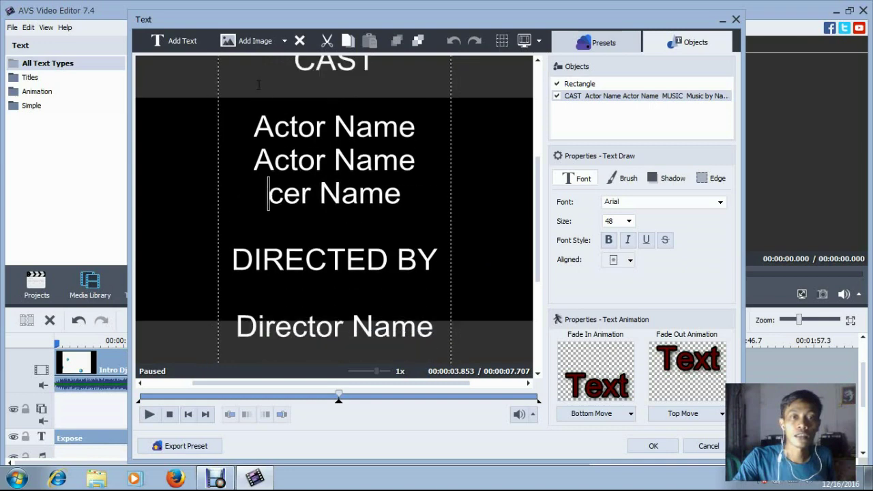
pyautogui.press('Delete')
pyautogui.press('Delete')
pyautogui.press('Delete')
pyautogui.press('Delete')
pyautogui.press('Delete')
pyautogui.press('Delete')
pyautogui.press('Delete')
pyautogui.press('Delete')
pyautogui.press('Delete')
pyautogui.press('Delete')
pyautogui.press('Delete')
pyautogui.press('Delete')
pyautogui.press('Delete')
pyautogui.press('Delete')
pyautogui.press('Delete')
pyautogui.press('Delete')
pyautogui.press('Delete')
pyautogui.press('Delete')
pyautogui.press('Delete')
pyautogui.press('Delete')
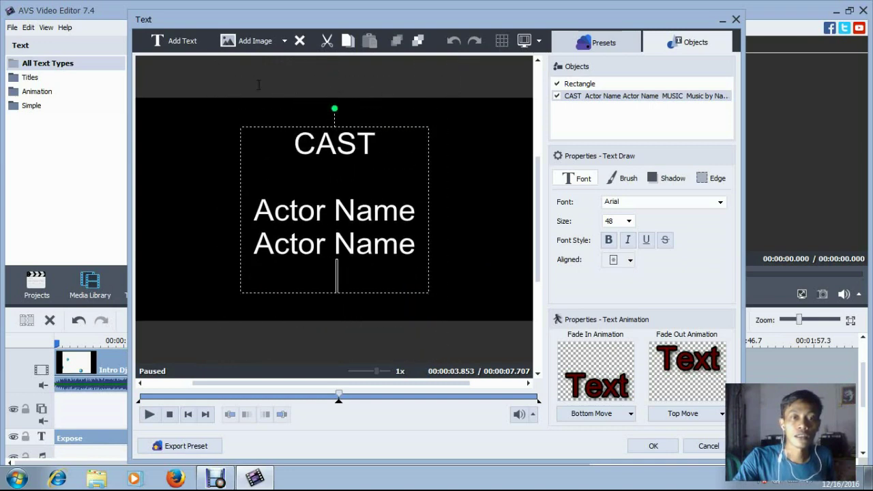
pyautogui.press('BackSpace')
pyautogui.press('BackSpace')
pyautogui.press('BackSpace')
pyautogui.press('BackSpace')
pyautogui.press('BackSpace')
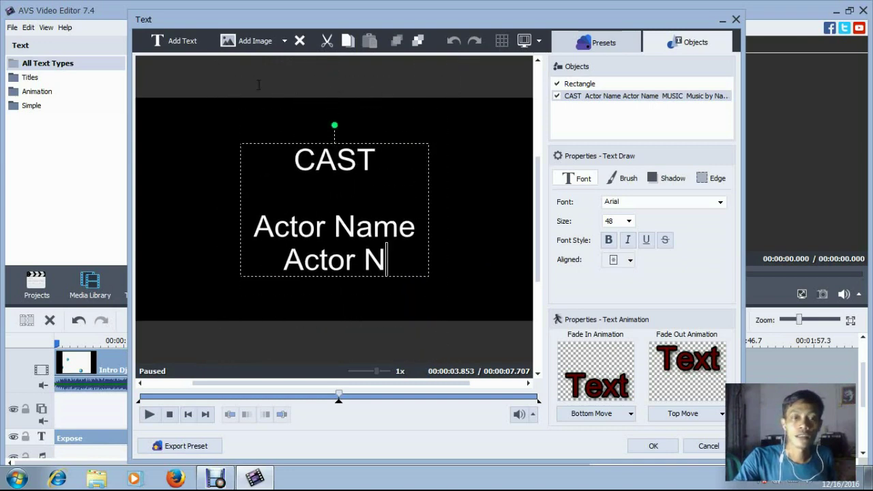
pyautogui.press('BackSpace')
pyautogui.press('BackSpace')
pyautogui.press('BackSpace')
pyautogui.press('BackSpace')
pyautogui.press('BackSpace')
pyautogui.press('BackSpace')
pyautogui.press('BackSpace')
pyautogui.press('BackSpace')
pyautogui.press('BackSpace')
pyautogui.press('BackSpace')
pyautogui.press('BackSpace')
pyautogui.press('BackSpace')
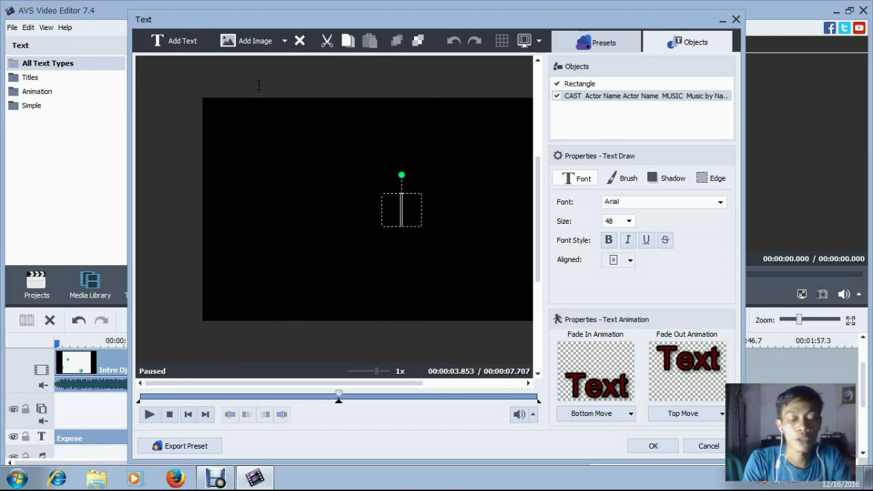
# Step: Enter "Terima kasih" as the first line of the credits, written as two words
pyautogui.write('T')
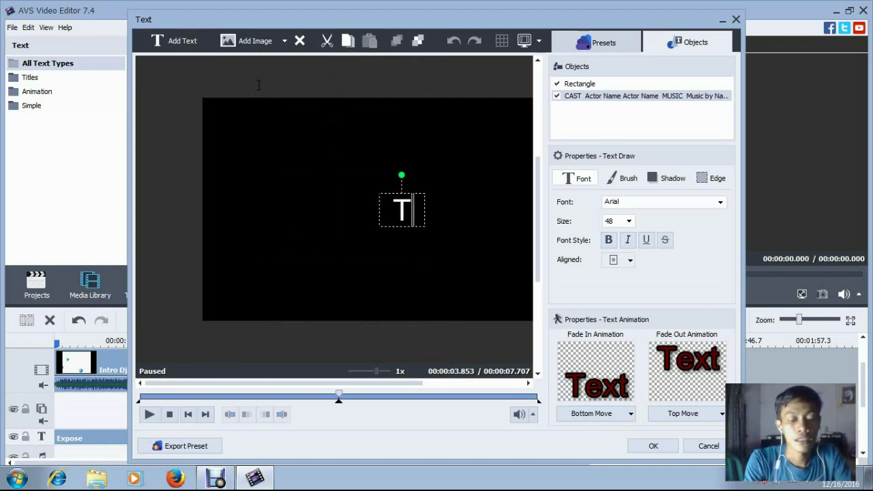
pyautogui.write('erima')
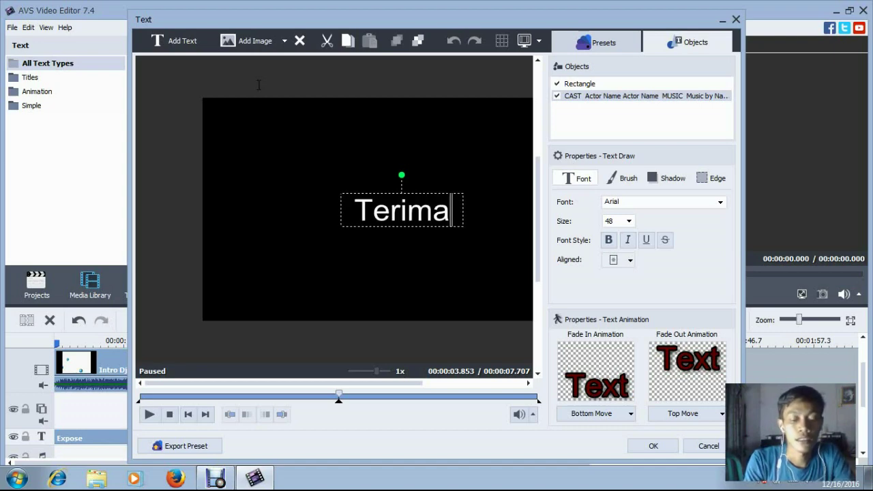
pyautogui.write('kasi')
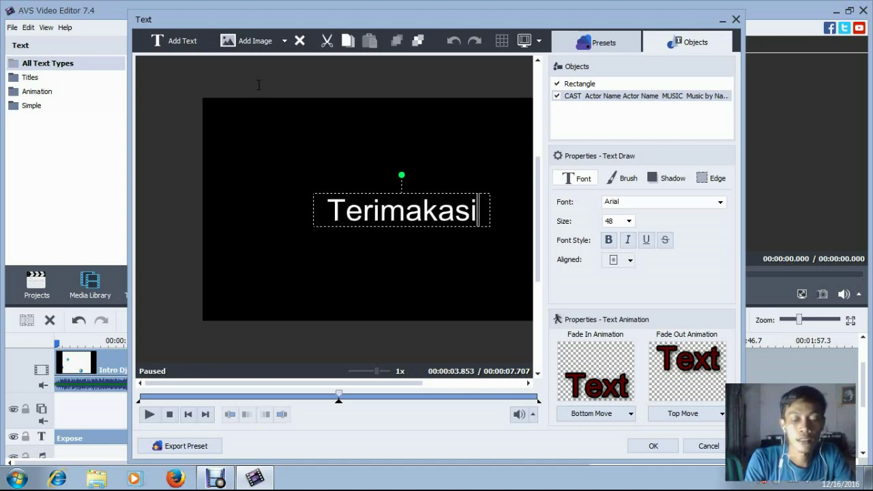
pyautogui.press('BackSpace')
pyautogui.press('BackSpace')
pyautogui.press('BackSpace')
pyautogui.press('BackSpace')
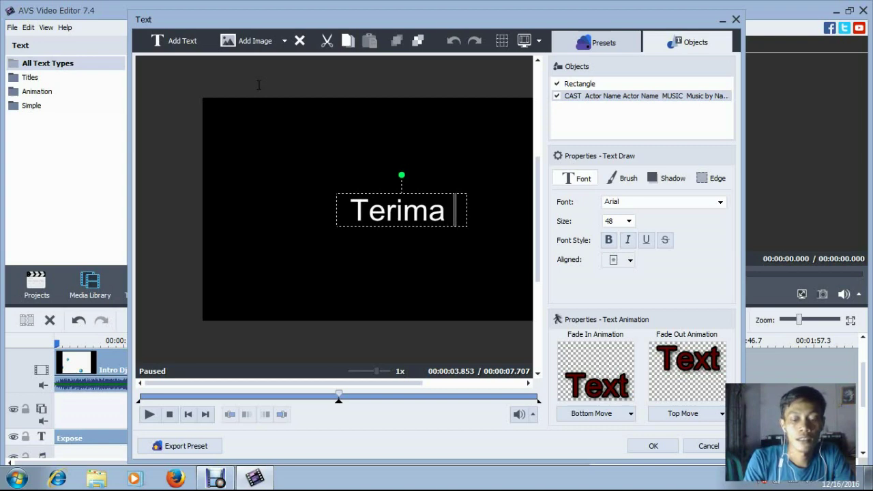
pyautogui.write('kasih')
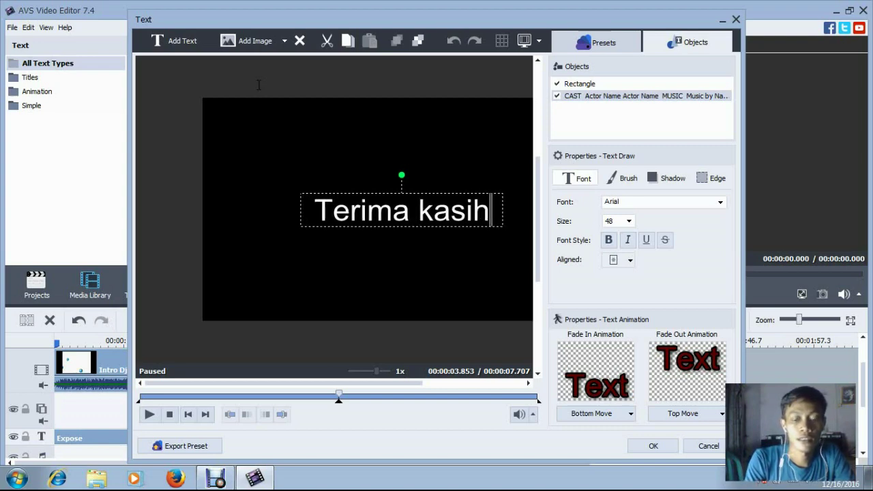
# Step: Add the line "telah menyaksikan" to the credits, separated from "Terima kasih" by a blank line
pyautogui.press('Return')
pyautogui.press('Return')
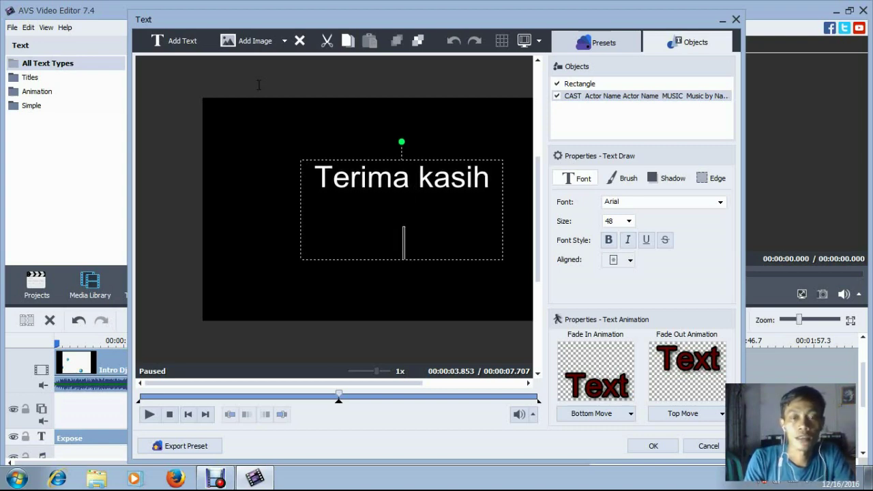
pyautogui.write('telah')
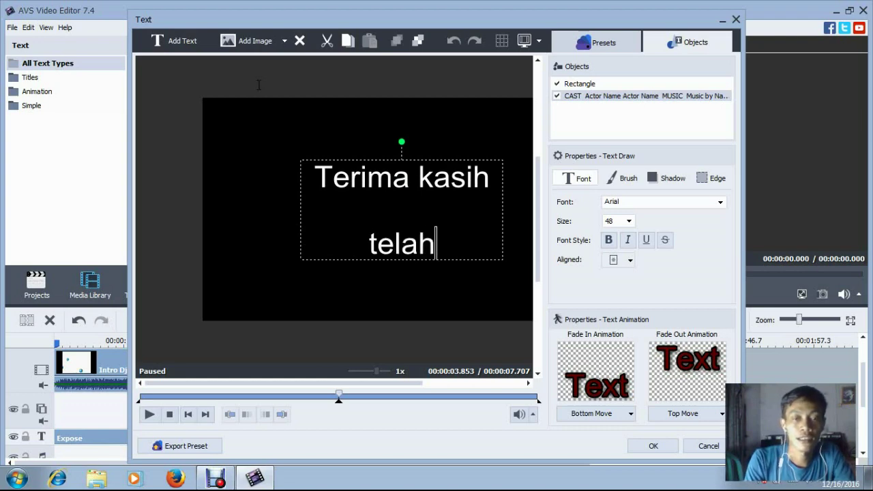
pyautogui.write(' meny')
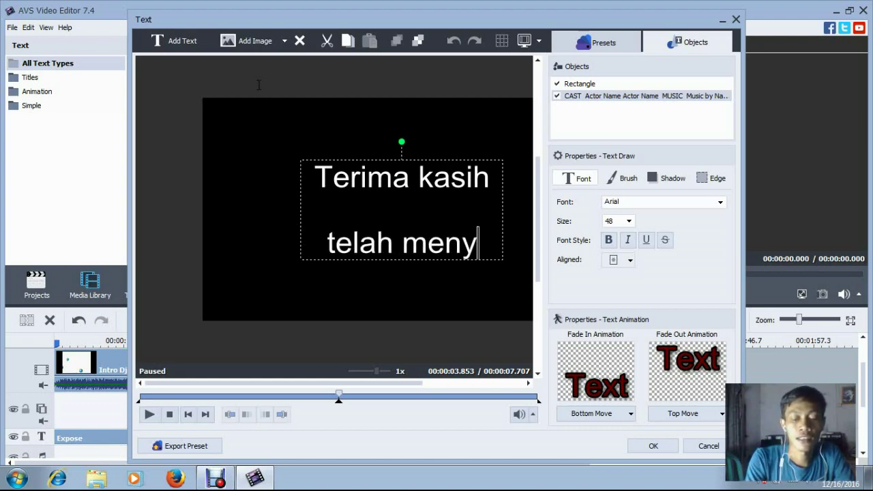
pyautogui.write('aksikan')
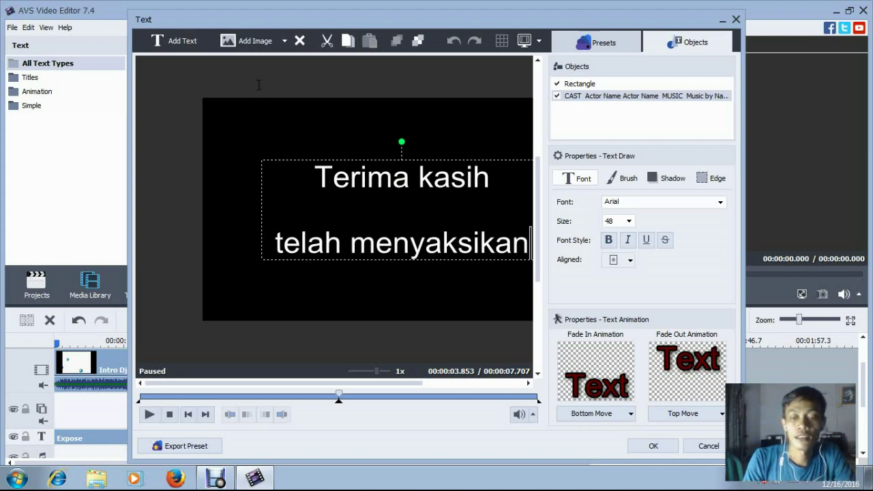
# Step: Add "jangan lupa" and "Subscribe" as the last credits lines, separated by blank lines, and apply the text
pyautogui.press('Return')
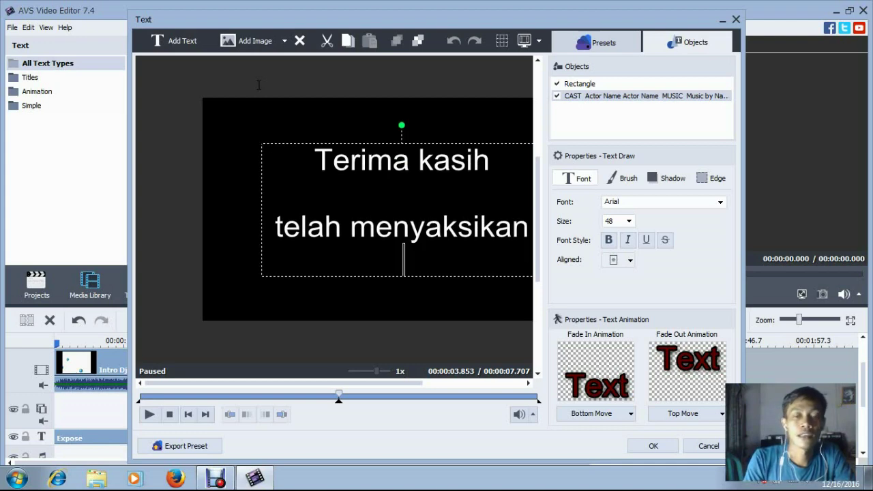
pyautogui.press('Return')
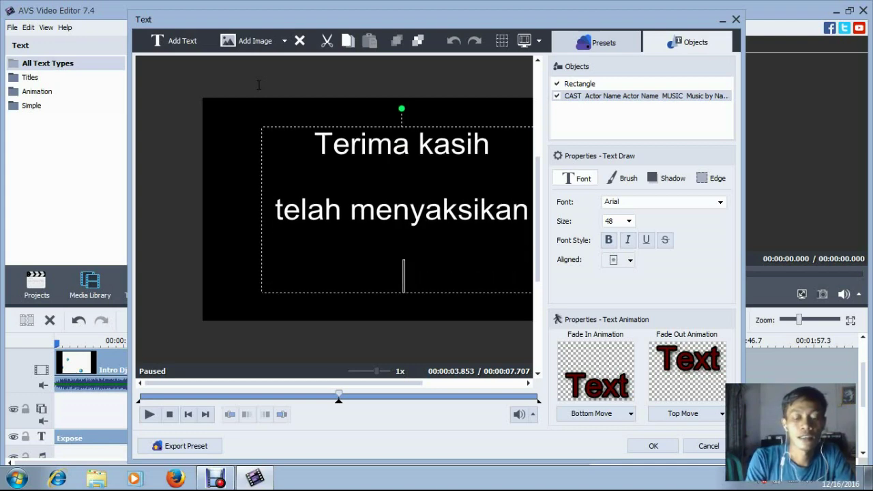
pyautogui.write('jangan')
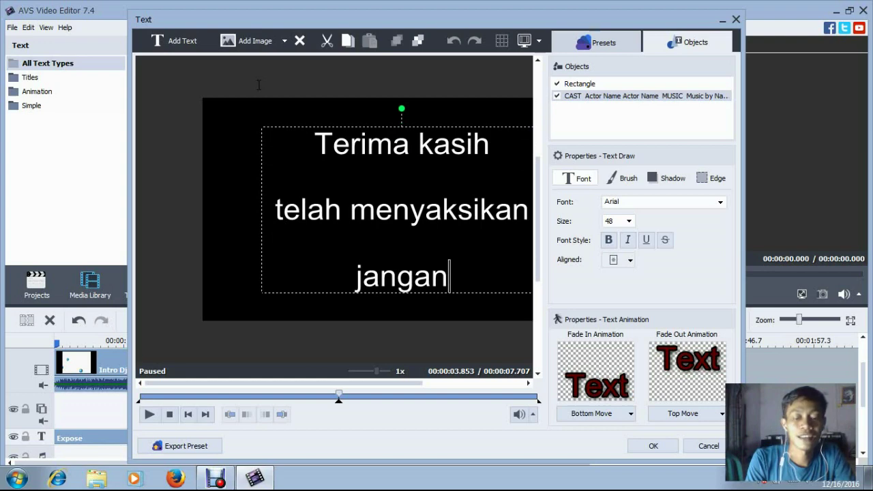
pyautogui.write(' lupa')
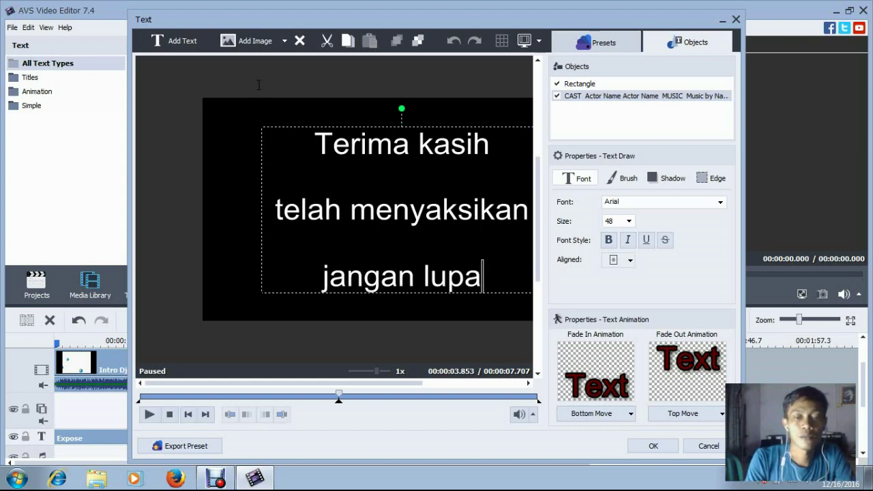
pyautogui.press('Return')
pyautogui.write('s')
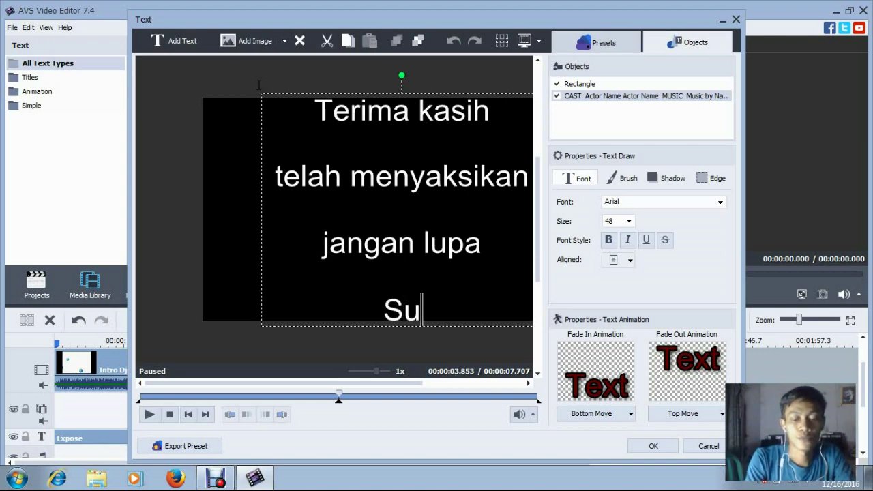
pyautogui.write('ub')
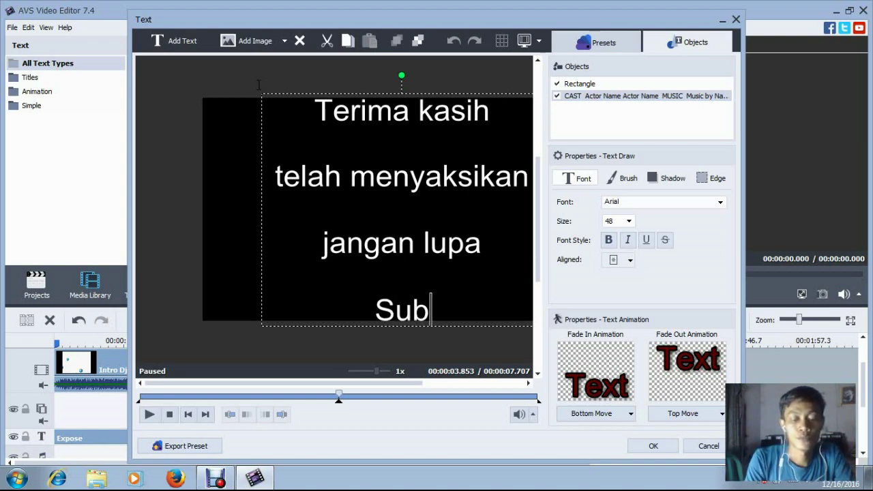
pyautogui.write('scrib')
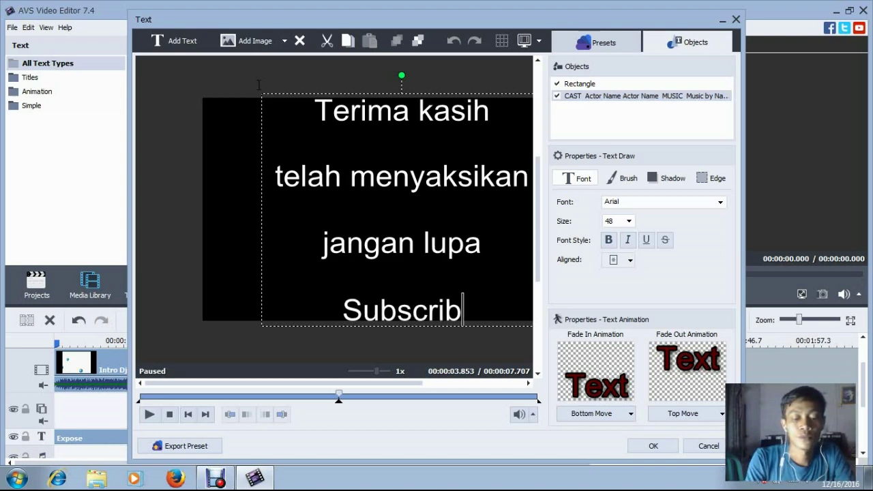
pyautogui.write('e')
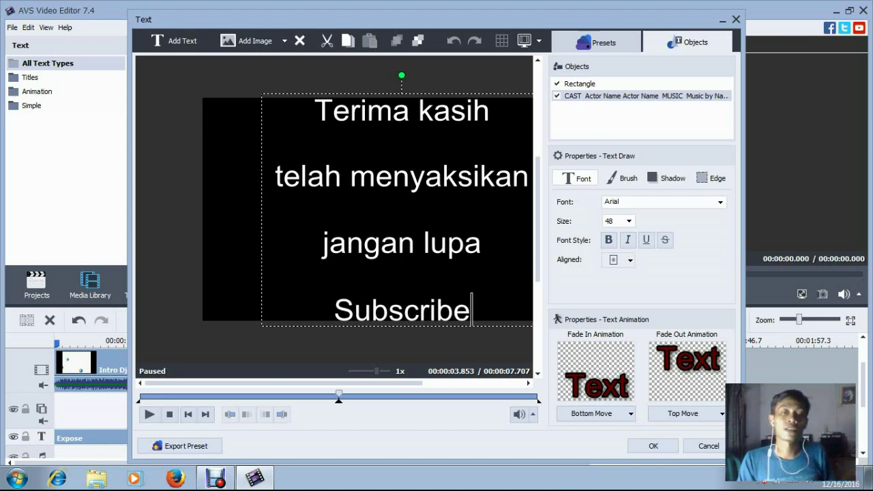
pyautogui.click(652, 445)
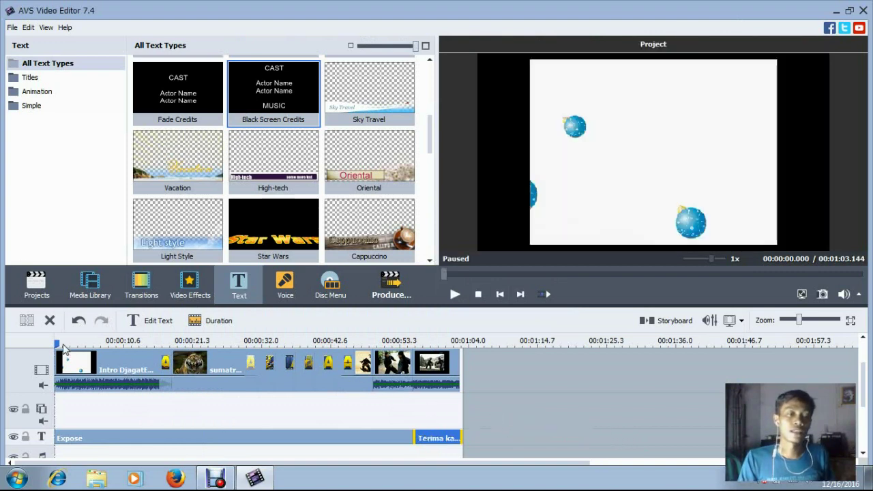
# Step: Play the project from about 00:00:53.657 to review the Expose title and the closing credits
pyautogui.scroll(3, 58, 348)
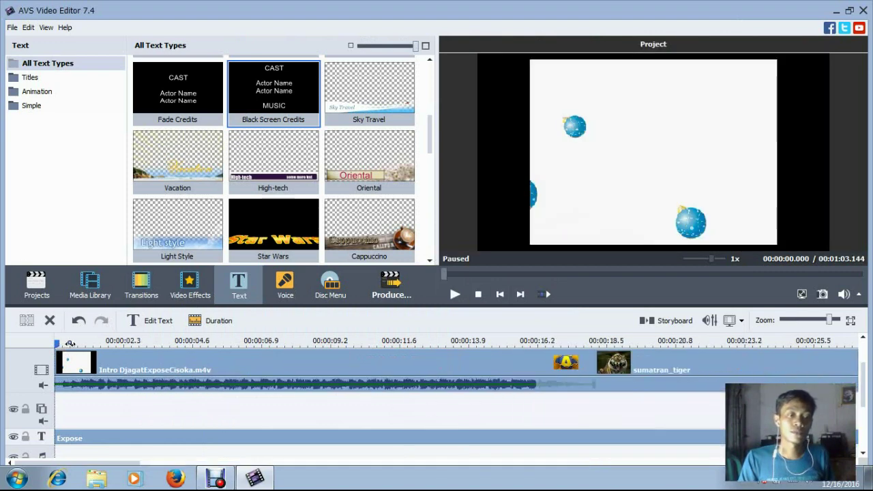
pyautogui.scroll(-2, 63, 344)
pyautogui.scroll(-2, 59, 344)
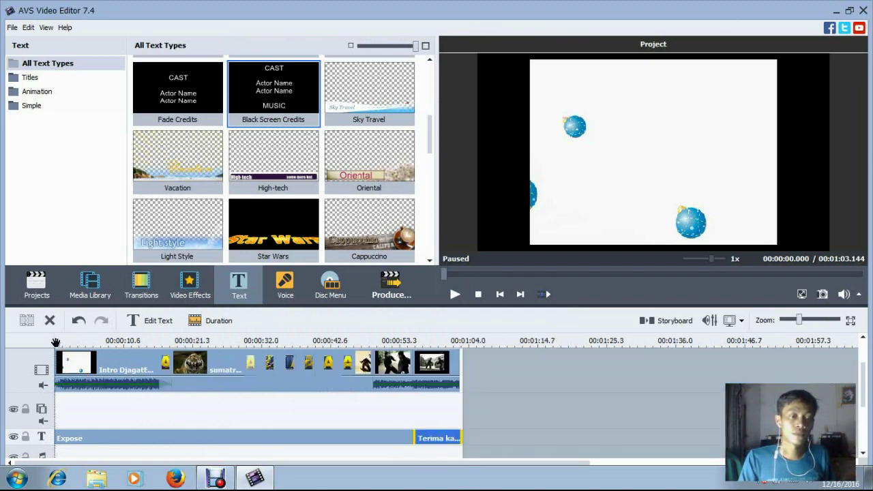
pyautogui.moveTo(56, 341); pyautogui.dragTo(401, 344)
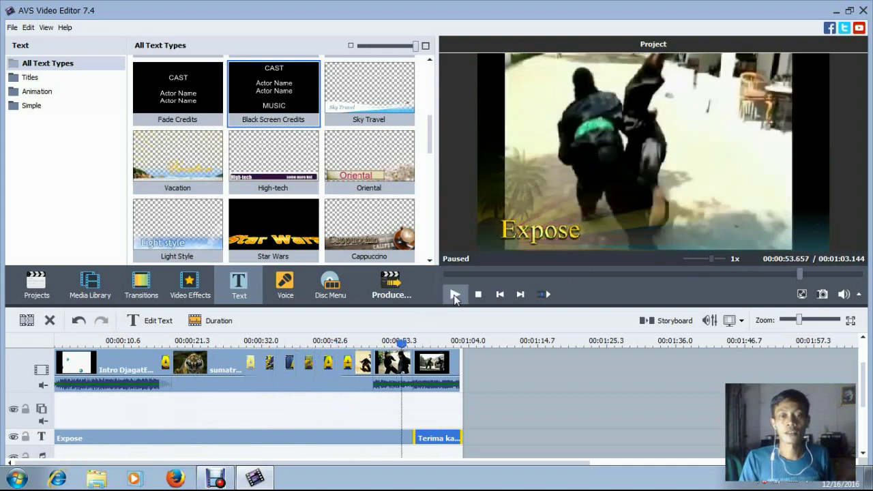
pyautogui.click(455, 294)
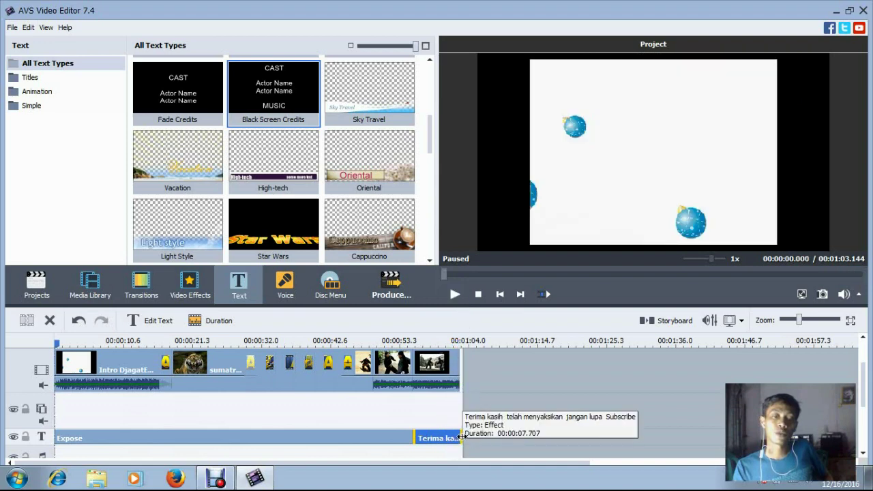
# Step: Retime the credits text to run from about 00:01:02.650 to 00:01:08.974 with the Expose title extended up to it, and preview the ending
pyautogui.moveTo(462, 437); pyautogui.dragTo(500, 442)
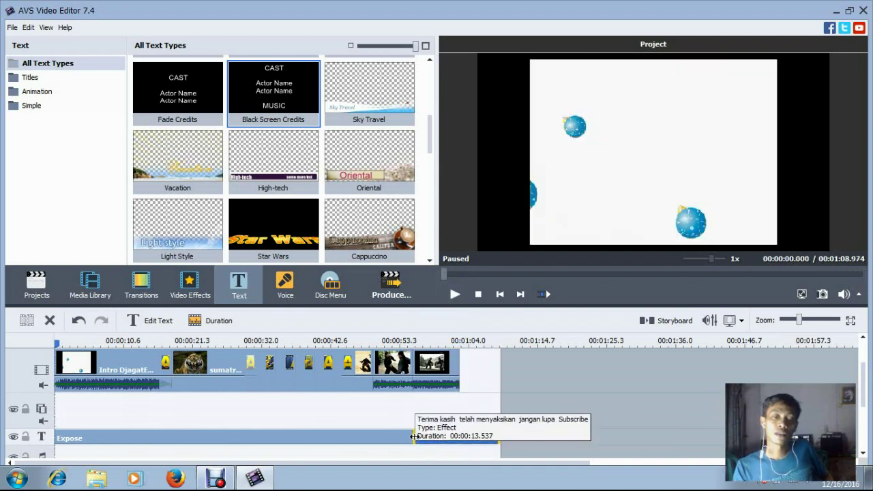
pyautogui.moveTo(414, 435); pyautogui.dragTo(458, 442)
pyautogui.click(411, 440)
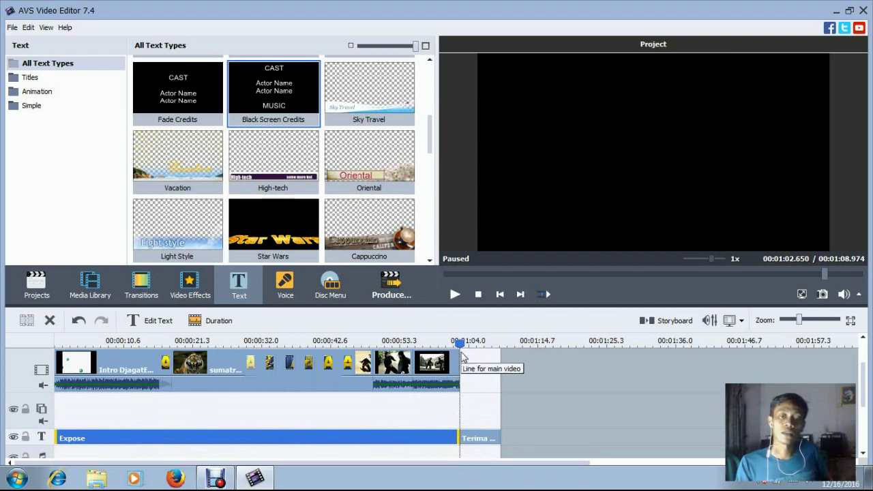
pyautogui.click(418, 341)
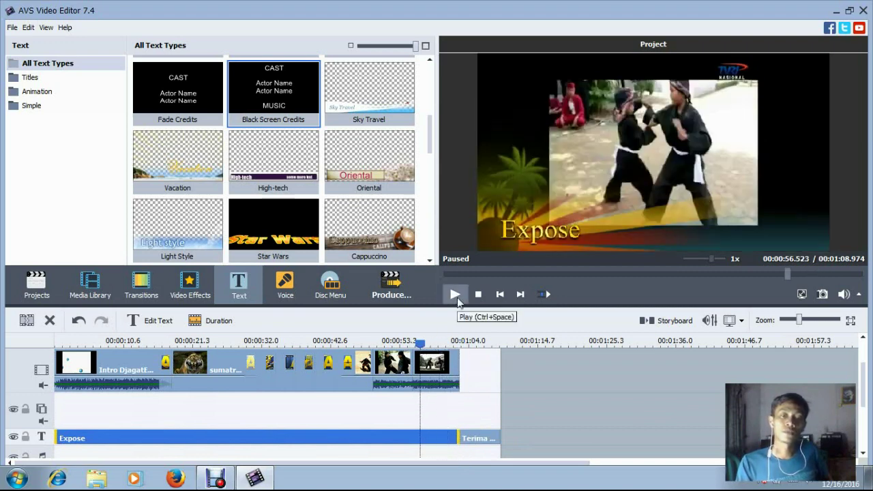
pyautogui.click(455, 294)
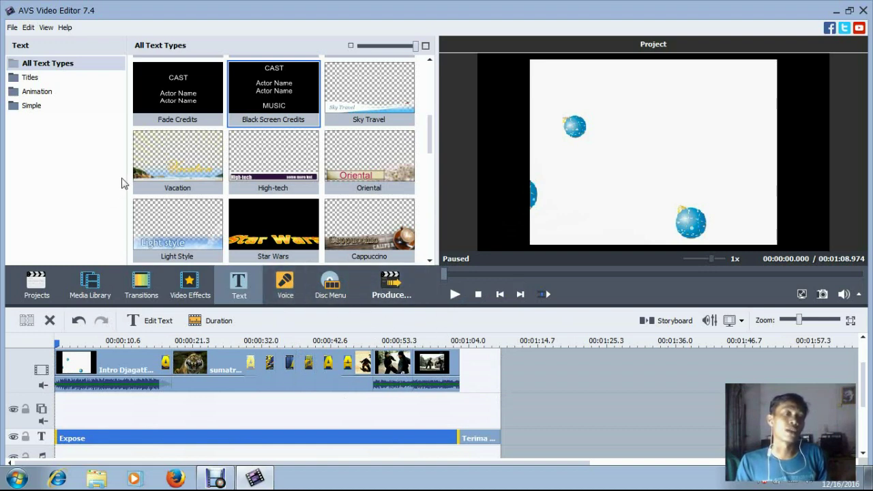
# Step: Start importing media into the current project and browse the shared network folder to Musik Youtube inside vIDEO
pyautogui.click(56, 286)
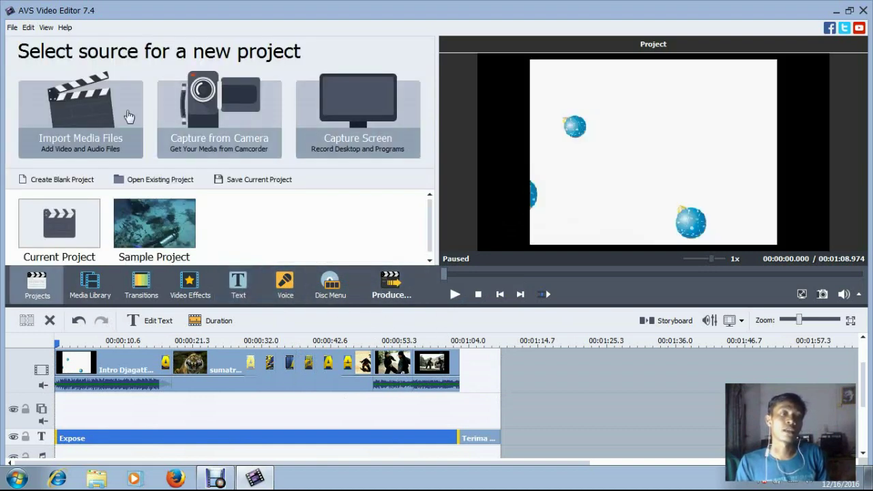
pyautogui.click(80, 116)
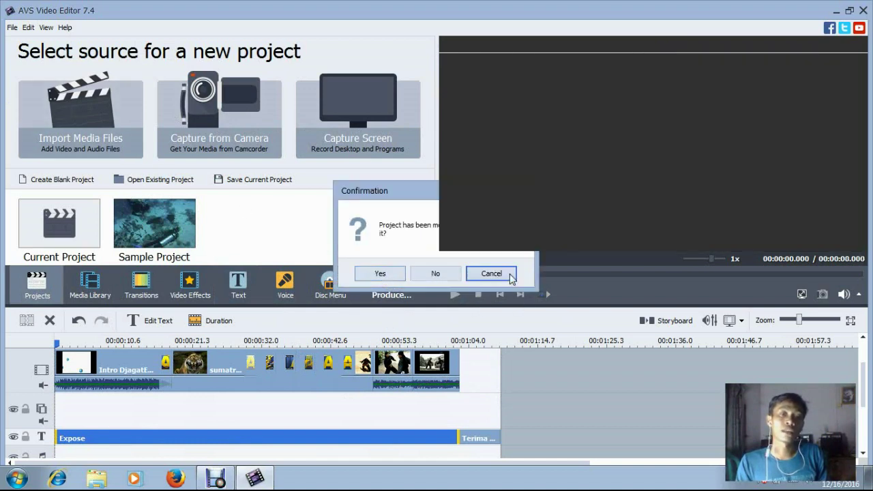
pyautogui.click(506, 274)
pyautogui.moveTo(605, 173); pyautogui.dragTo(612, 206)
pyautogui.click(290, 265)
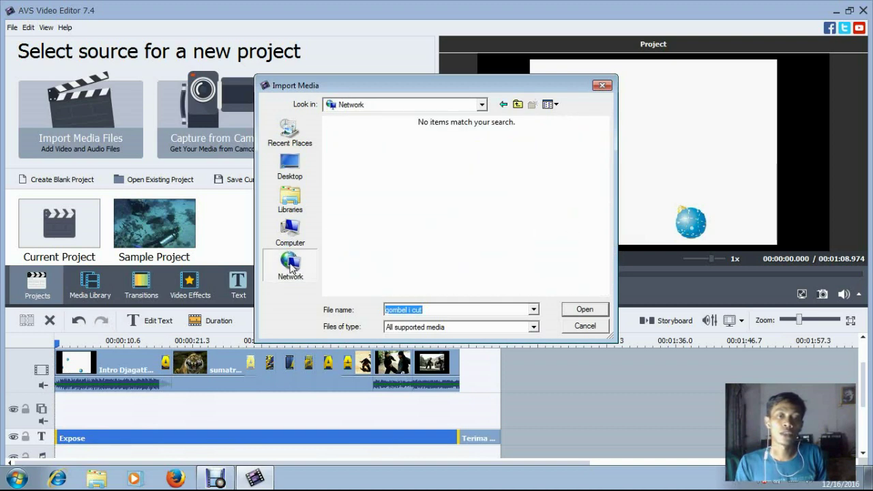
pyautogui.doubleClick(381, 188)
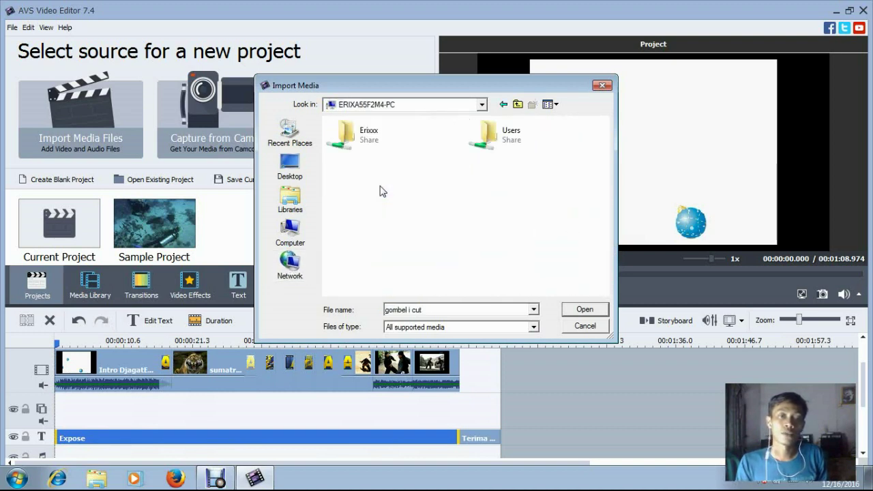
pyautogui.doubleClick(368, 134)
pyautogui.scroll(-4, 402, 252)
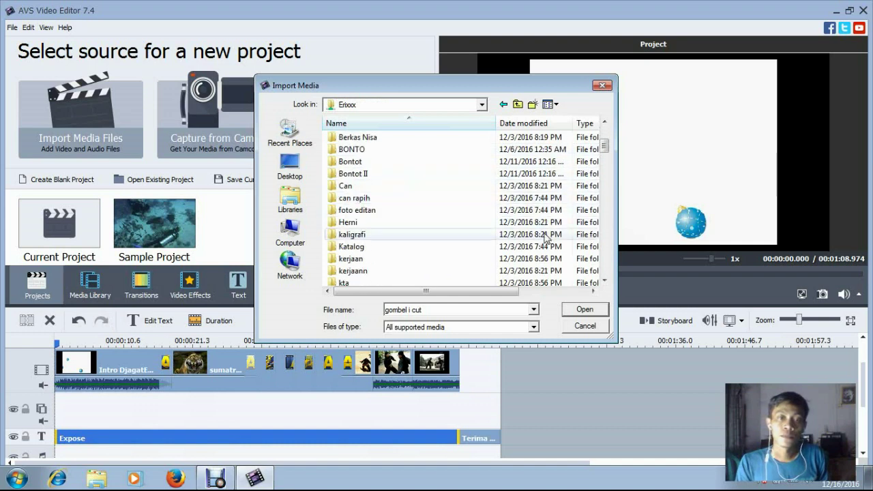
pyautogui.scroll(-3, 403, 258)
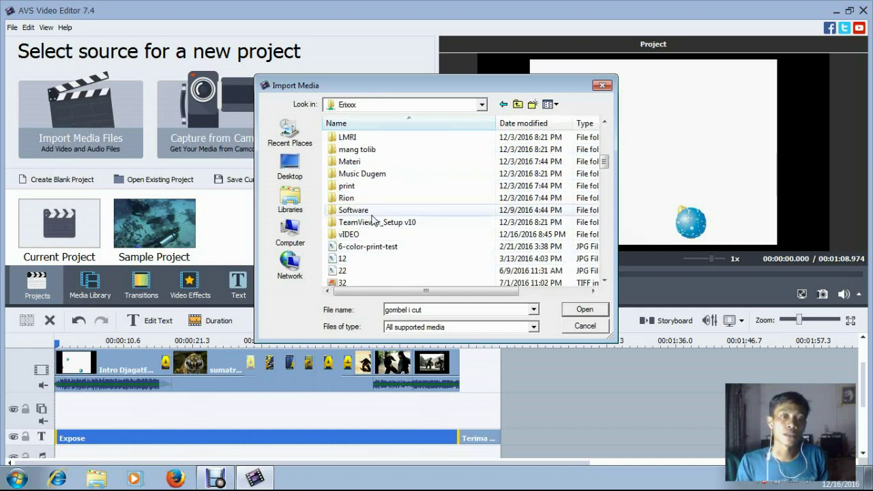
pyautogui.doubleClick(367, 235)
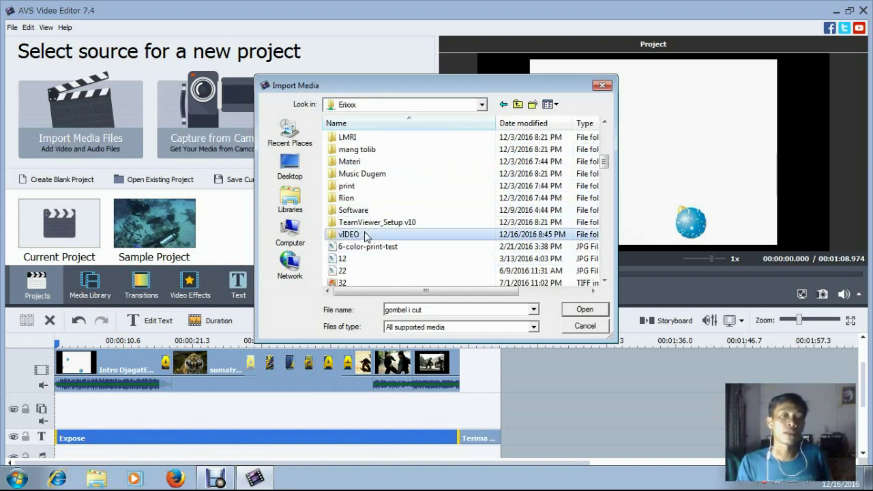
pyautogui.doubleClick(365, 163)
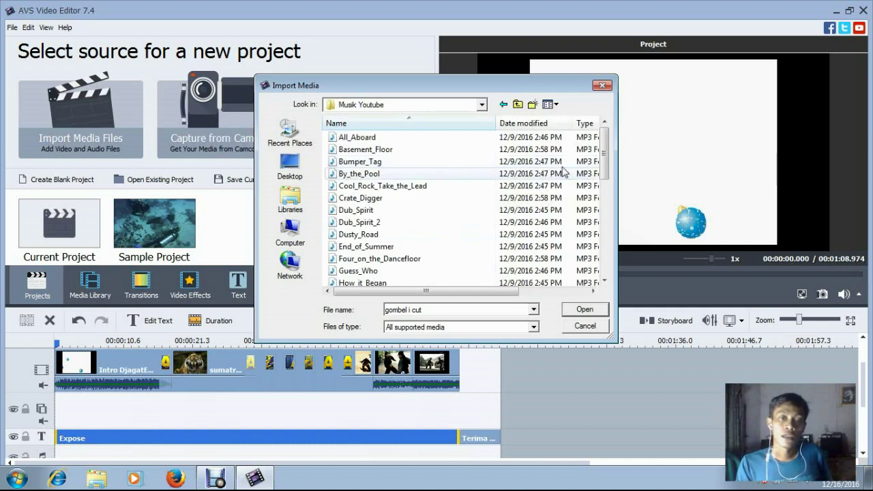
# Step: Import the Four_on_the_Dancefloor music file from the Musik Youtube folder
pyautogui.moveTo(603, 148); pyautogui.dragTo(606, 185)
pyautogui.scroll(-1, 470, 208)
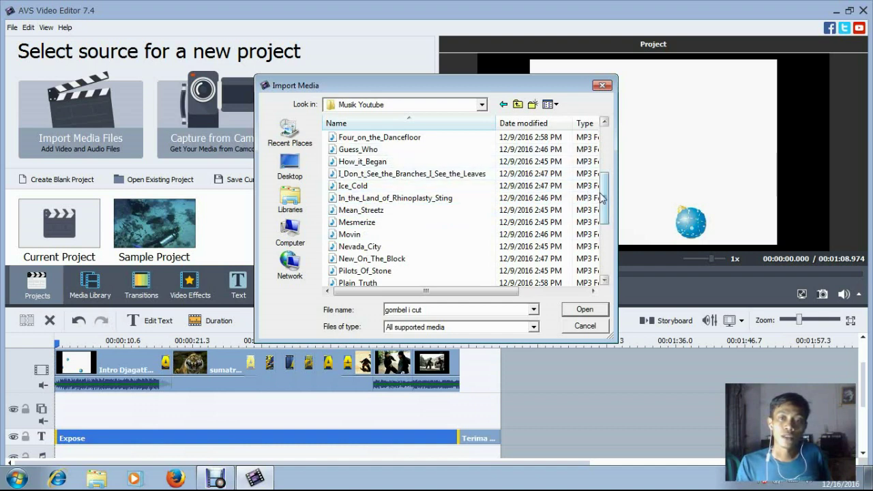
pyautogui.moveTo(605, 201); pyautogui.dragTo(605, 217)
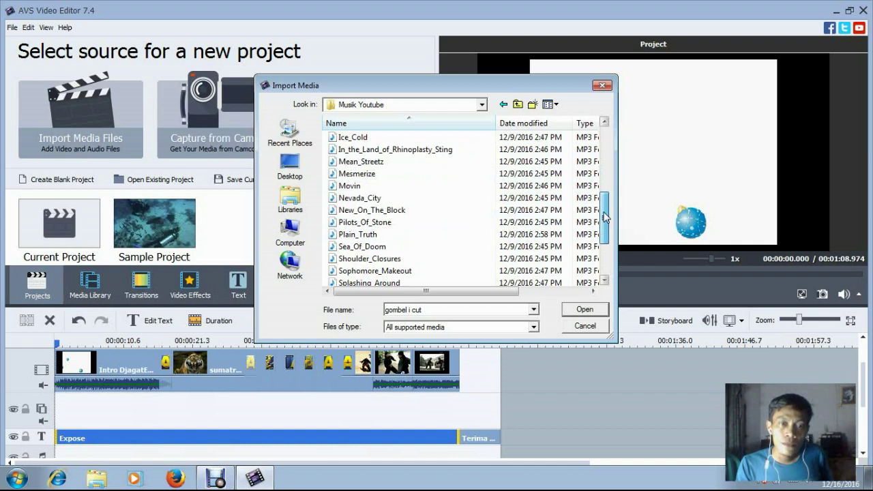
pyautogui.moveTo(605, 217); pyautogui.dragTo(609, 166)
pyautogui.click(447, 222)
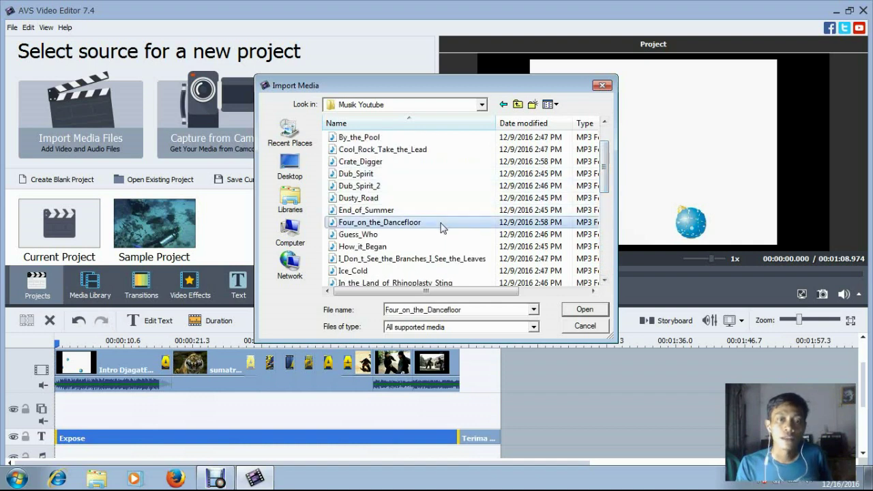
pyautogui.click(584, 309)
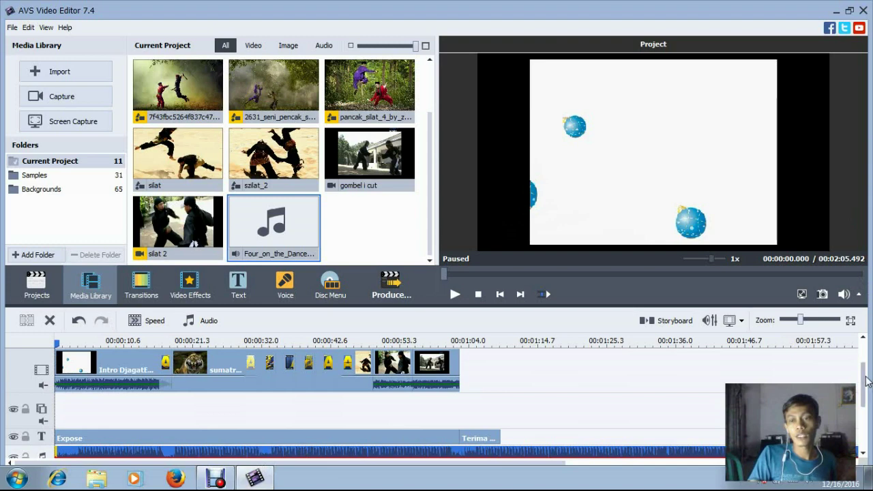
# Step: Trim the start of the Four_on_the_Dancefloor audio on the timeline to 00:00:16.200, near the end of the intro's sound
pyautogui.moveTo(867, 386); pyautogui.dragTo(869, 396)
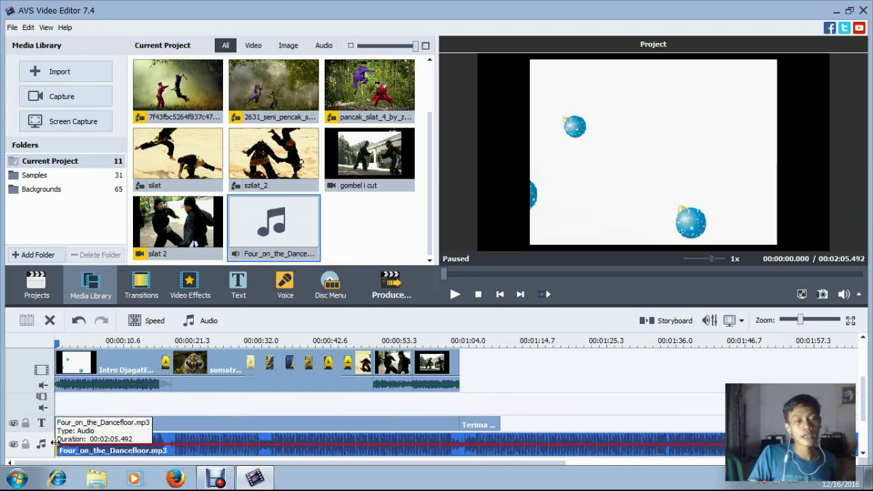
pyautogui.moveTo(55, 442); pyautogui.dragTo(160, 450)
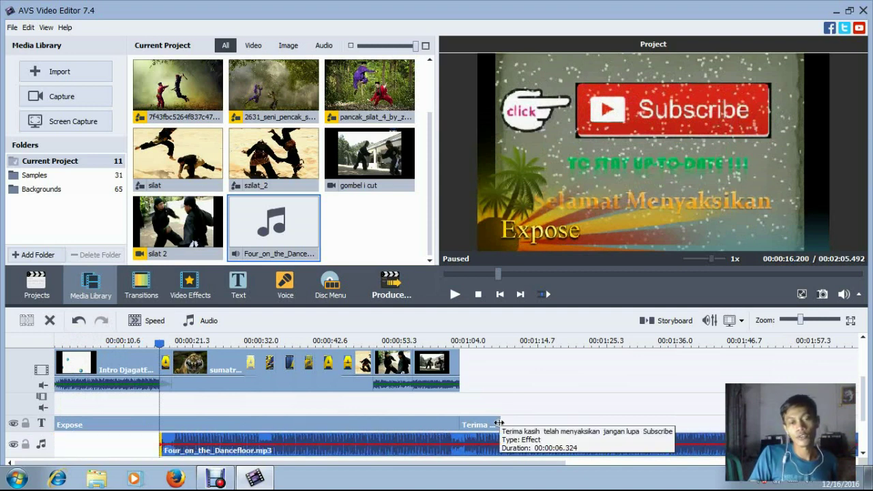
# Step: Split the Four_on_the_Dancefloor audio at 00:01:08.974, where the credits text ends, and delete the remainder
pyautogui.moveTo(159, 343); pyautogui.dragTo(498, 352)
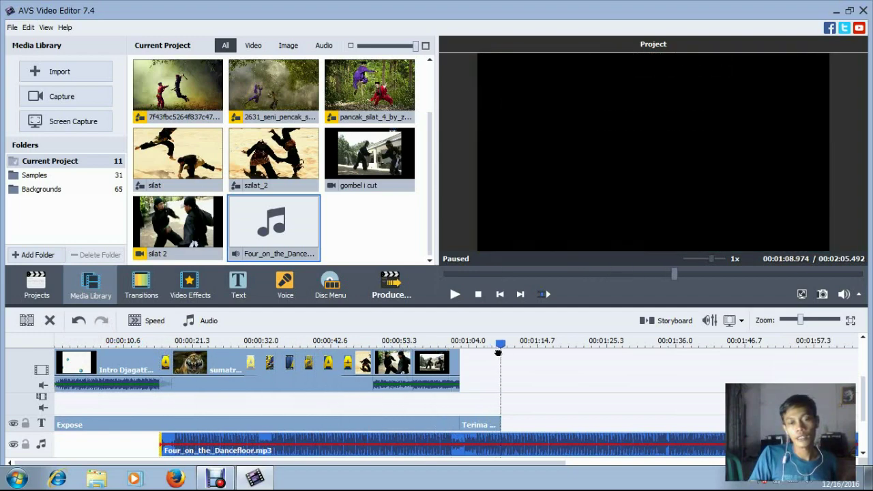
pyautogui.click(27, 321)
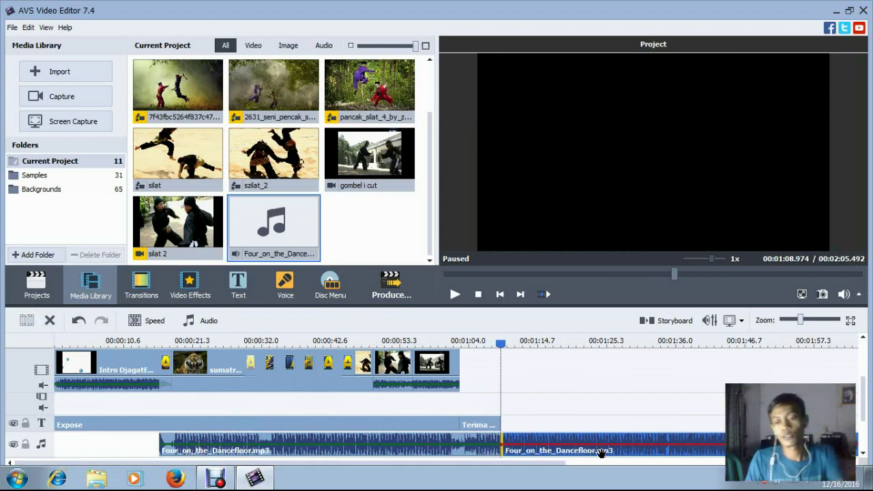
pyautogui.press('Delete')
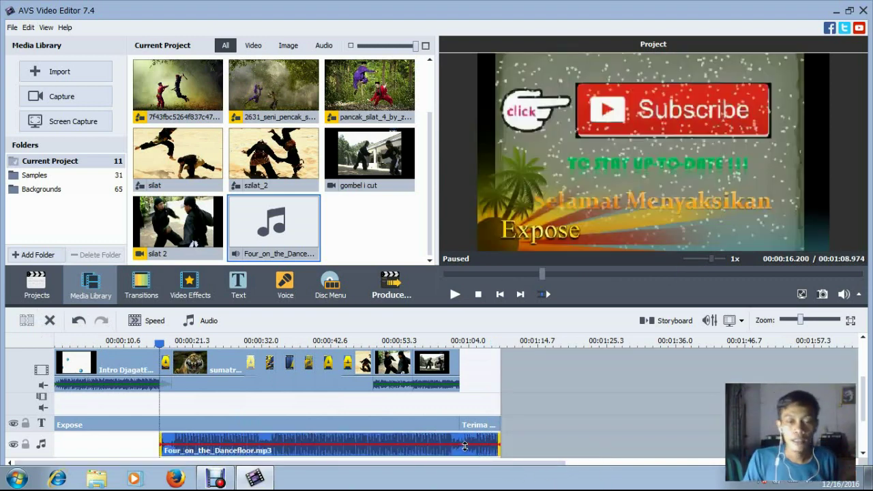
# Step: Split the music at 00:01:02.650, fade out its final segment under the credits, and return the playhead to the project start
pyautogui.moveTo(159, 343); pyautogui.dragTo(458, 353)
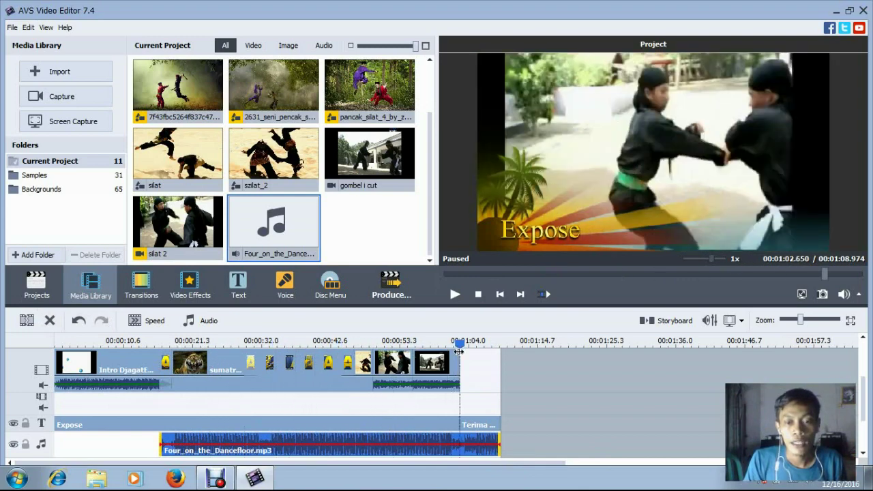
pyautogui.click(26, 320)
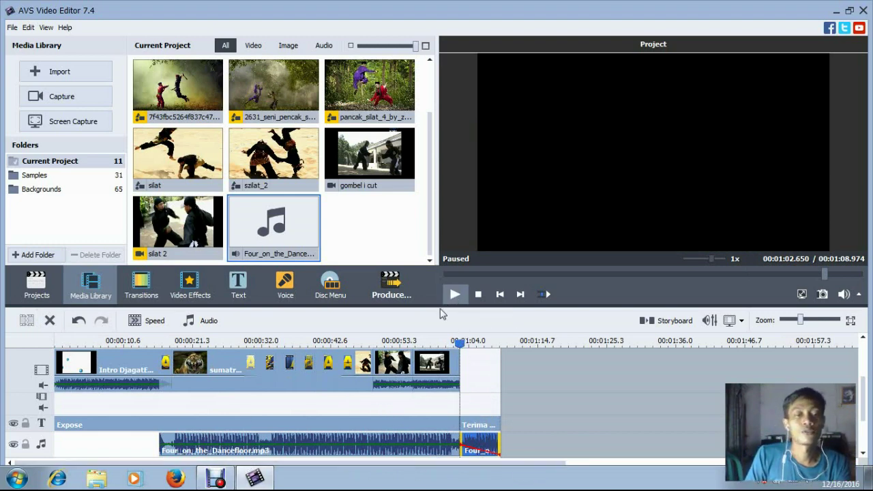
pyautogui.moveTo(461, 343); pyautogui.dragTo(58, 343)
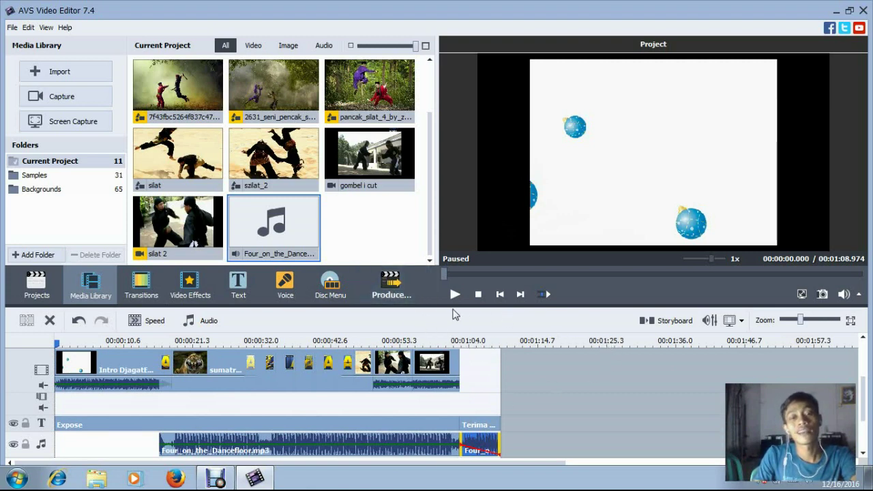
# Step: Set up production of the project as an MP4 video file with the Apple iPhone 5/5c/5s/SE HD profile (H.264, 1280x720, 30 fps)
pyautogui.click(392, 285)
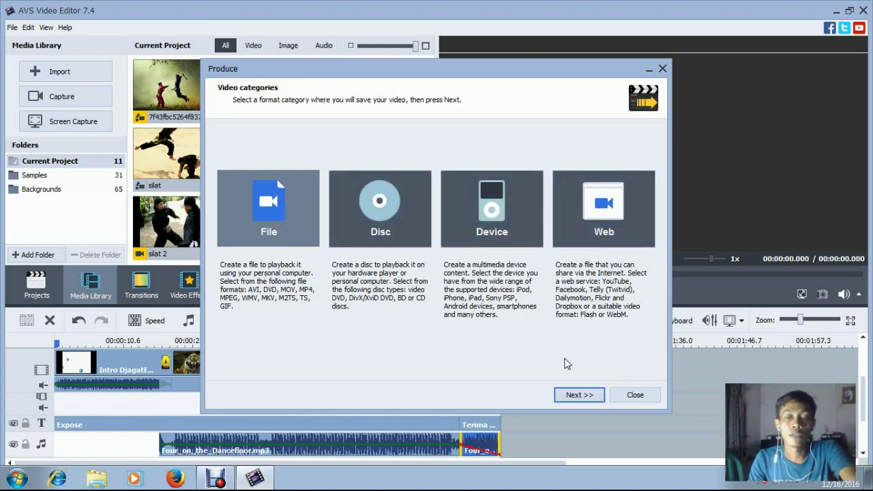
pyautogui.click(576, 395)
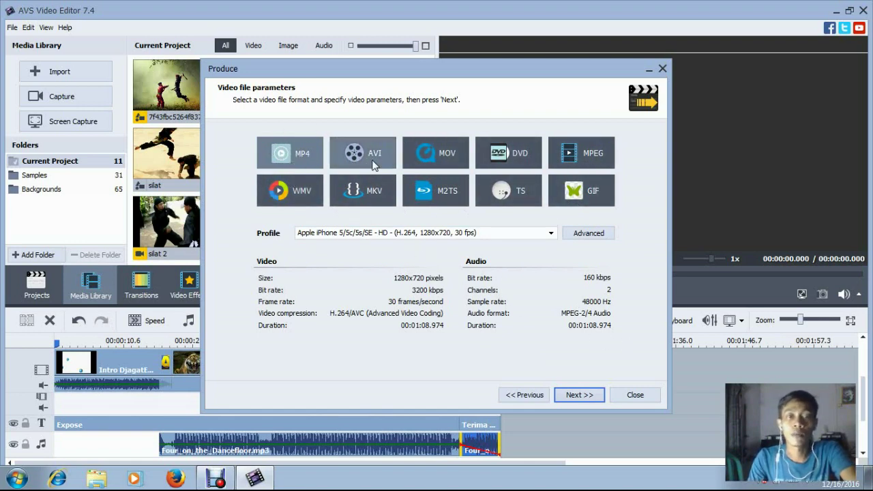
pyautogui.click(577, 399)
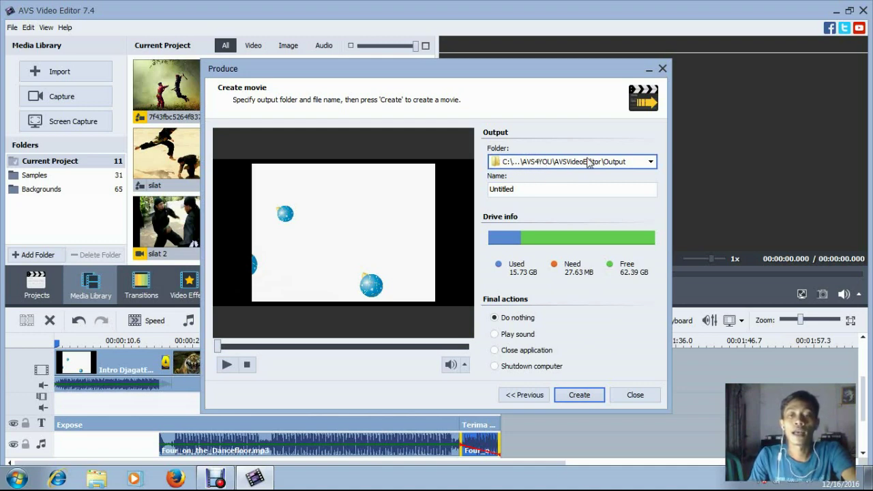
# Step: Set the output folder to My Videos, name the movie Latihan, and create it
pyautogui.click(651, 162)
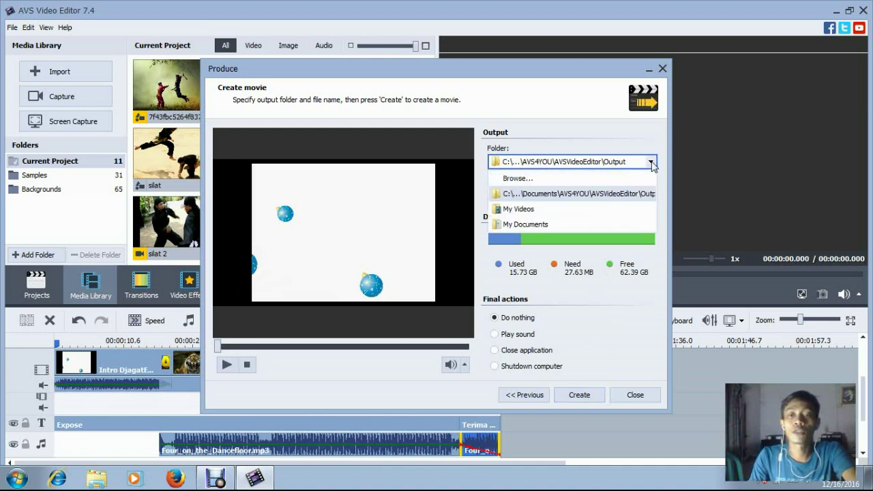
pyautogui.click(540, 209)
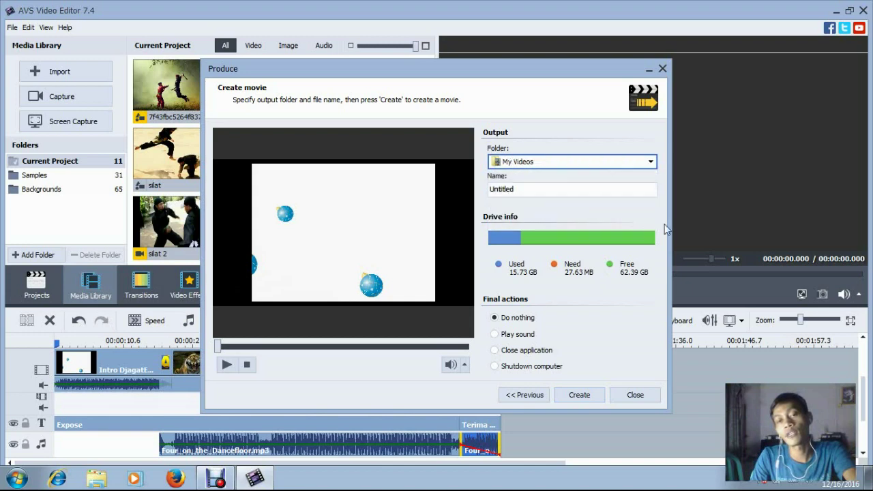
pyautogui.doubleClick(566, 191)
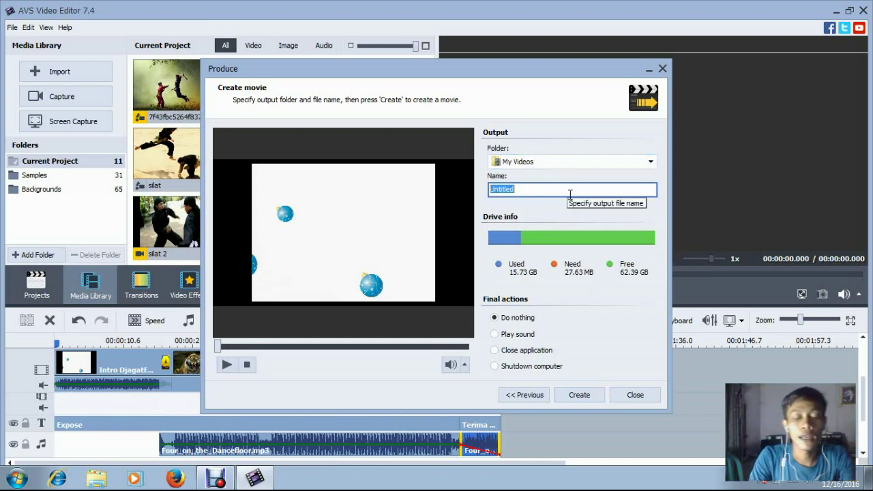
pyautogui.write('Latihan')
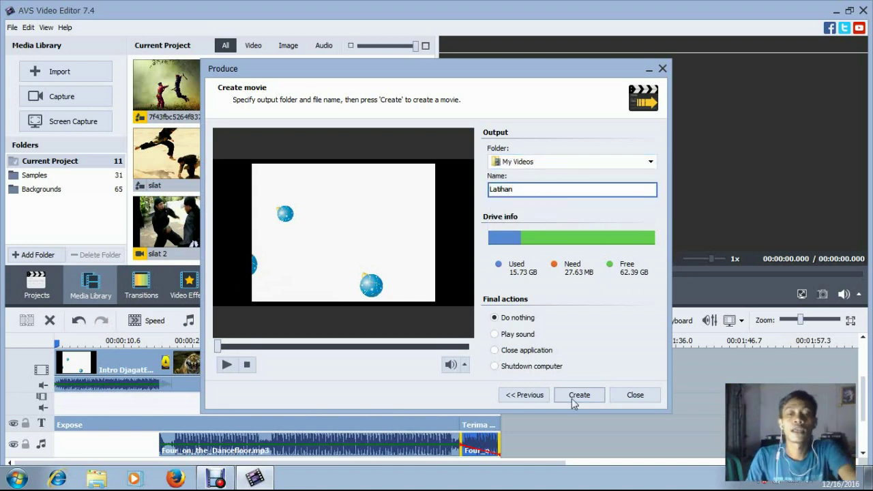
pyautogui.click(577, 400)
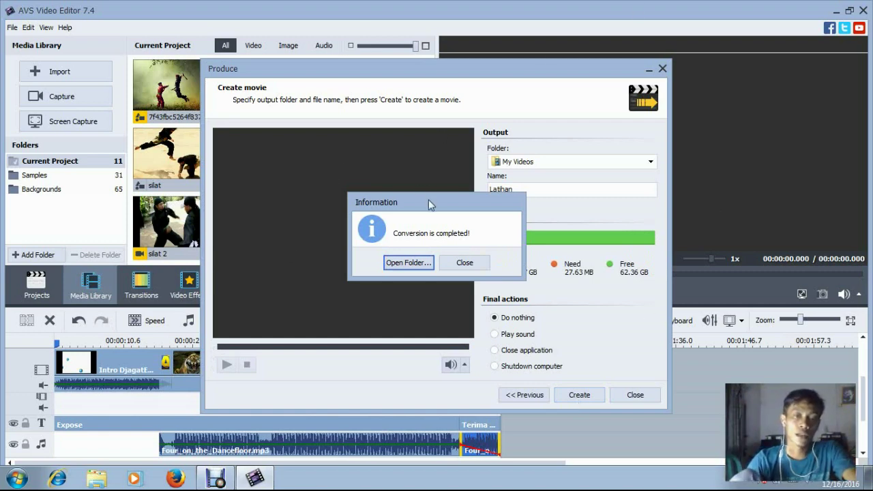
# Step: Open the output folder of the finished movie and play the Latihan video
pyautogui.moveTo(428, 199); pyautogui.dragTo(431, 167)
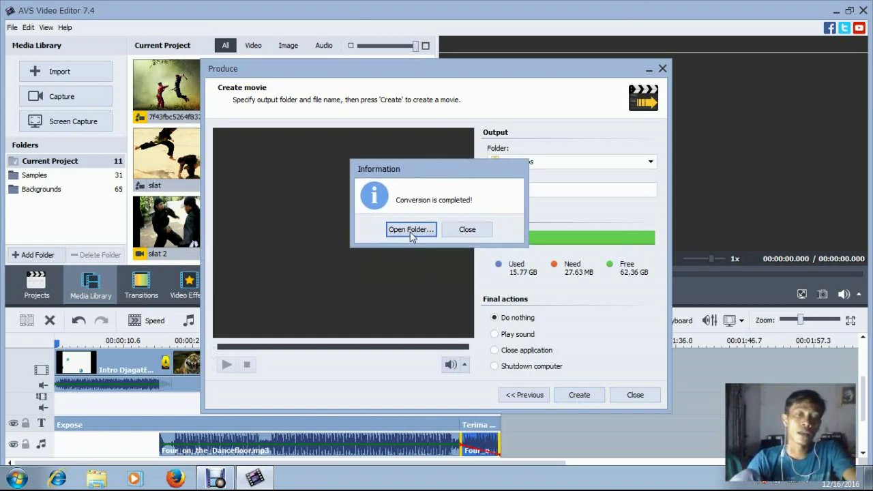
pyautogui.moveTo(444, 163); pyautogui.dragTo(406, 156)
pyautogui.click(388, 220)
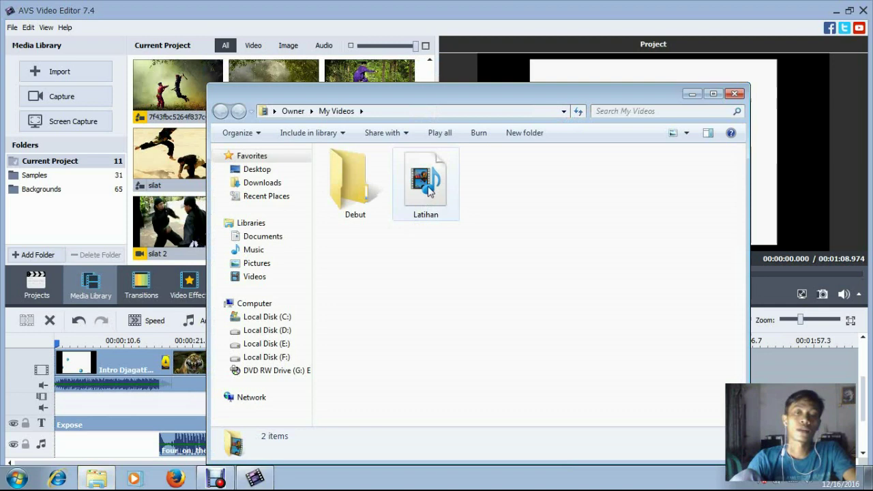
pyautogui.click(427, 191)
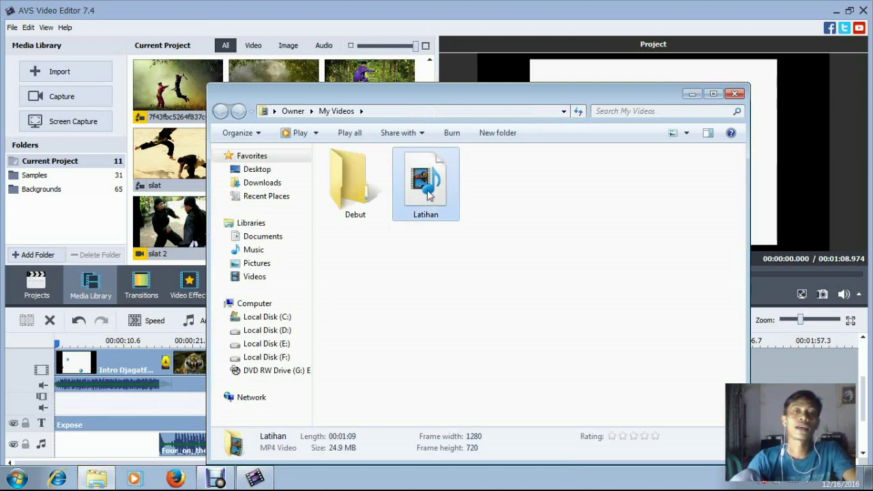
pyautogui.doubleClick(429, 194)
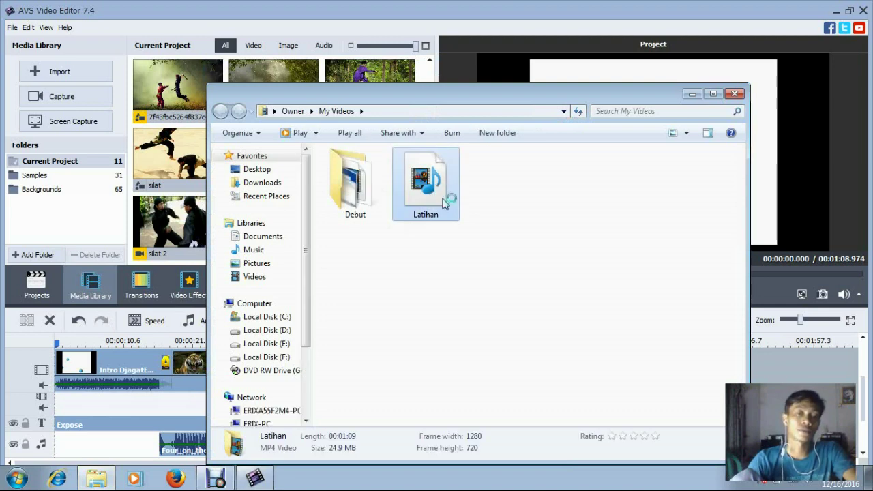